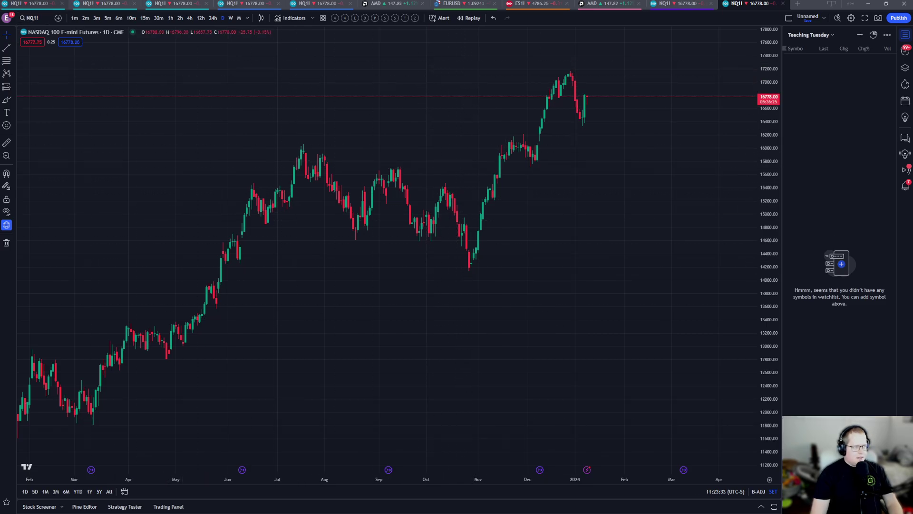
Flip between the NQ1! layout tabs, then open chart settings and apply a blue-gradient template.
click(29, 3)
click(749, 3)
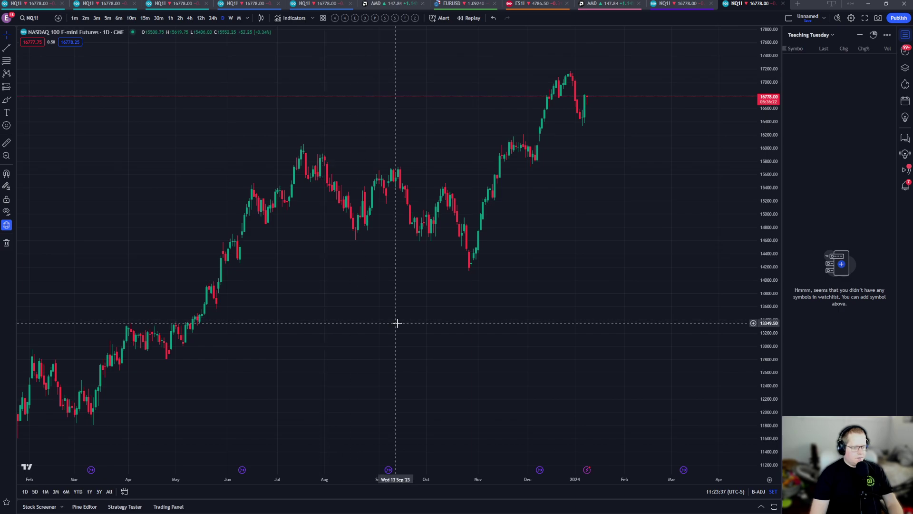
right_click(393, 293)
click(421, 471)
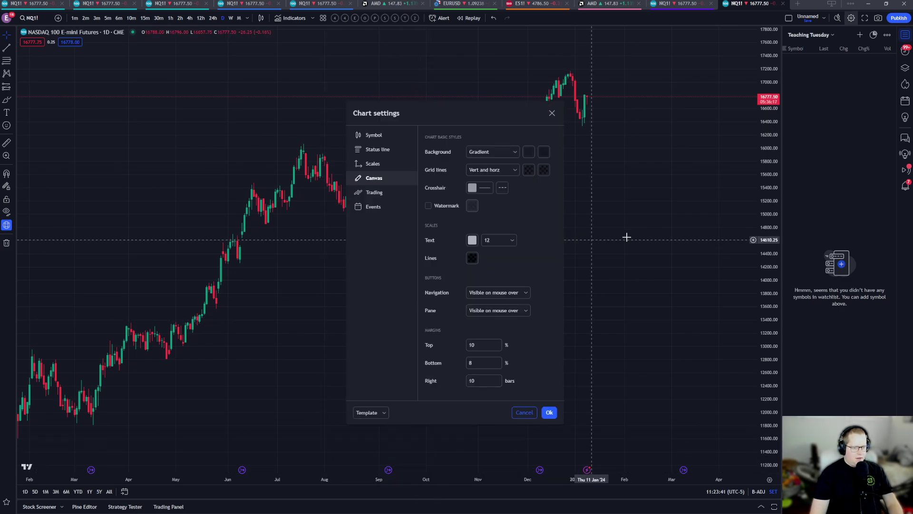
click(384, 413)
click(365, 447)
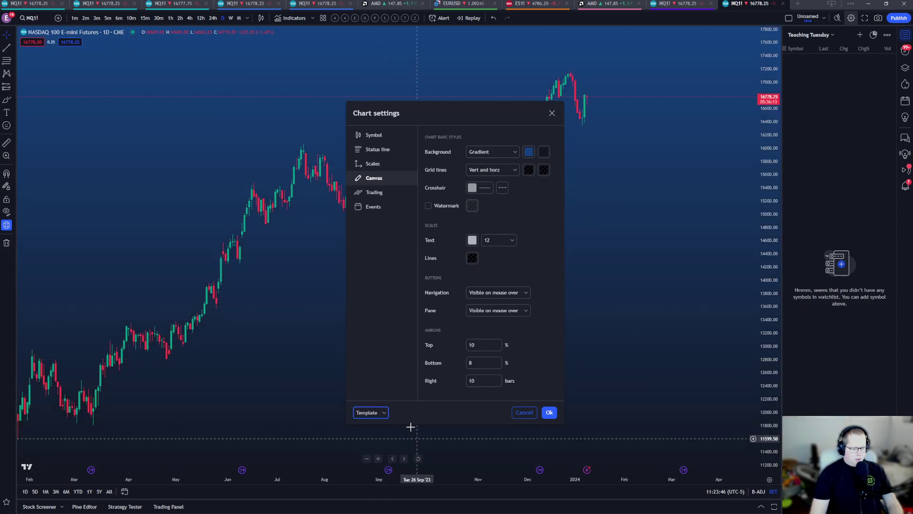
Try the PG template, then settle on the Expo template's blue gradient background.
click(383, 414)
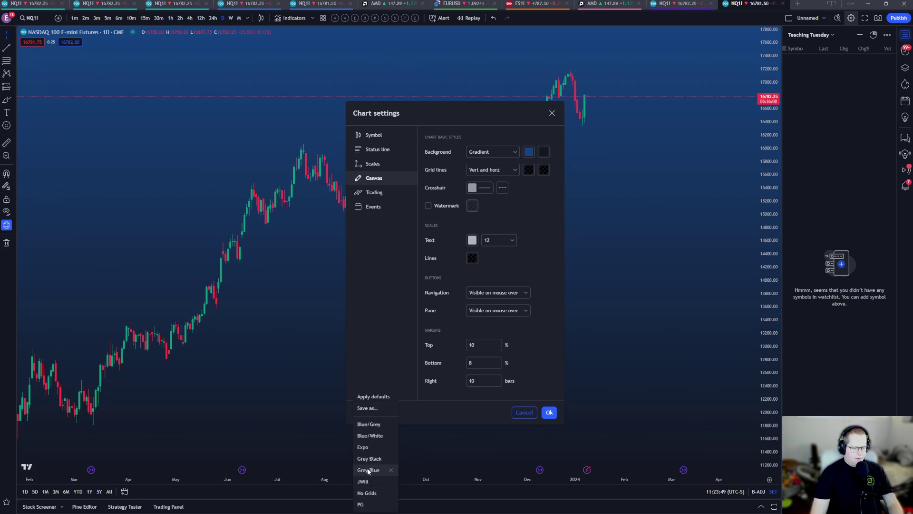
click(368, 471)
click(385, 413)
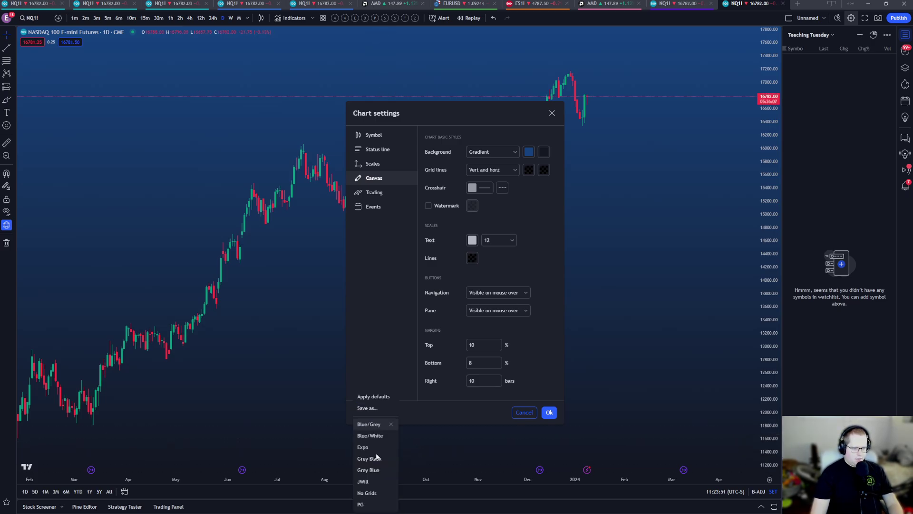
click(364, 505)
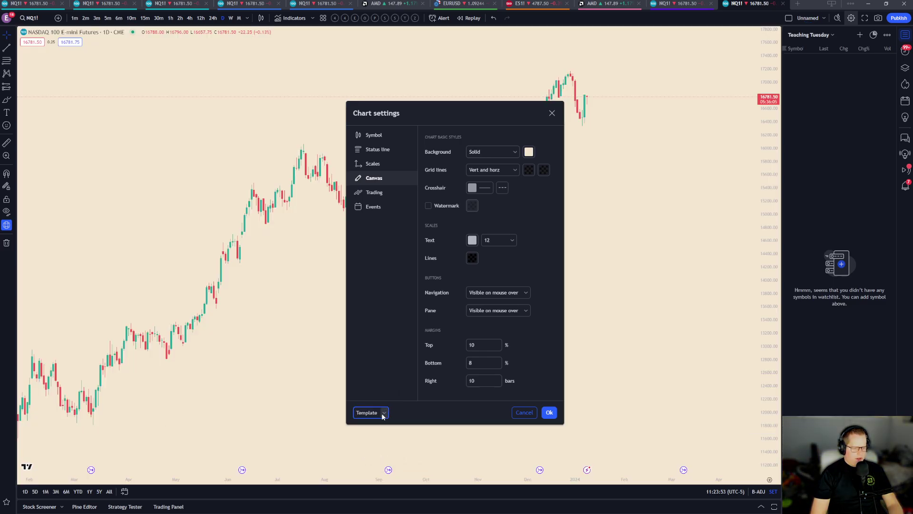
click(383, 414)
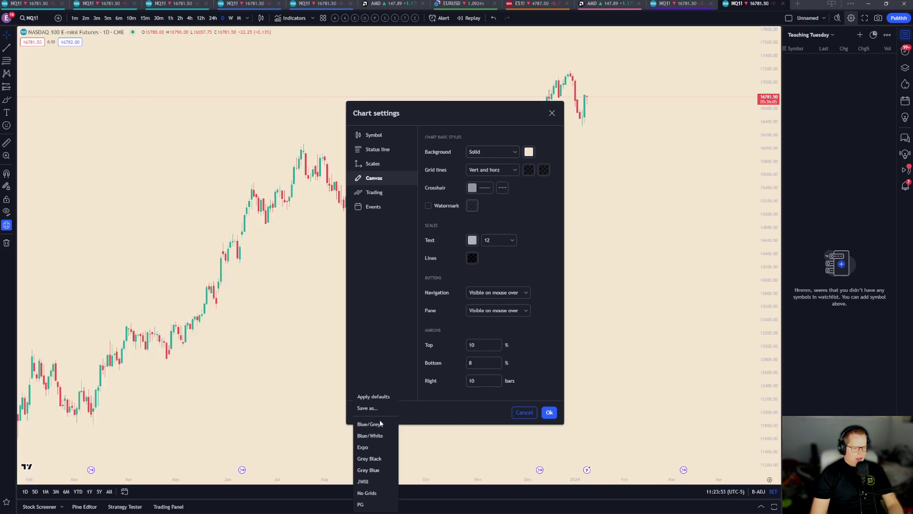
click(364, 448)
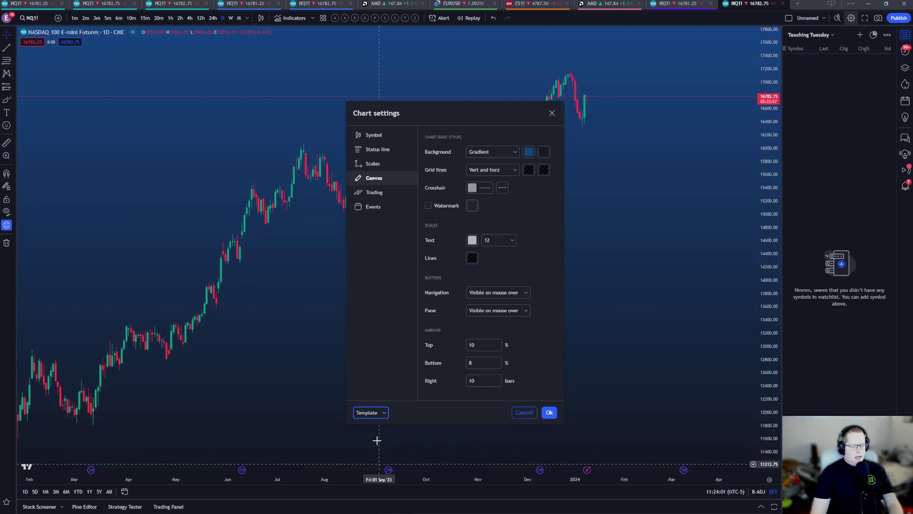
Look at grid line colour options without changing them, then show the Symbol candle settings.
click(385, 412)
click(548, 344)
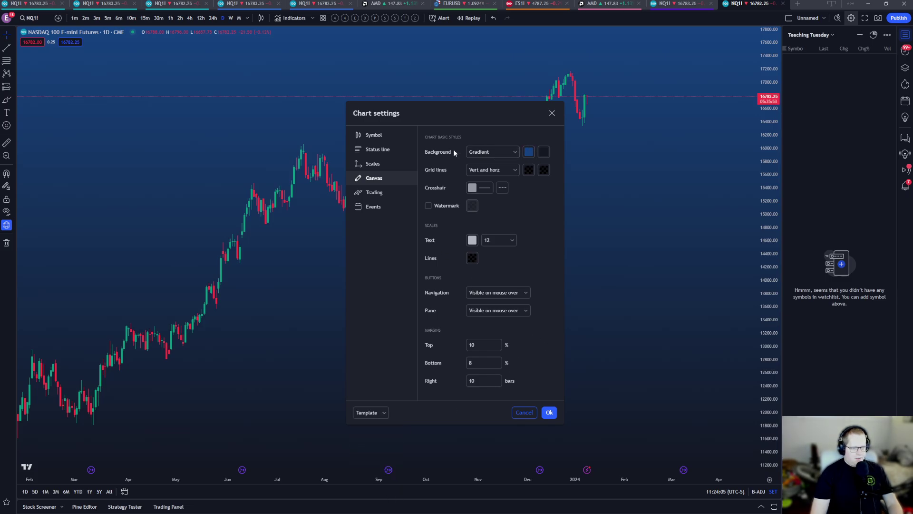
click(529, 170)
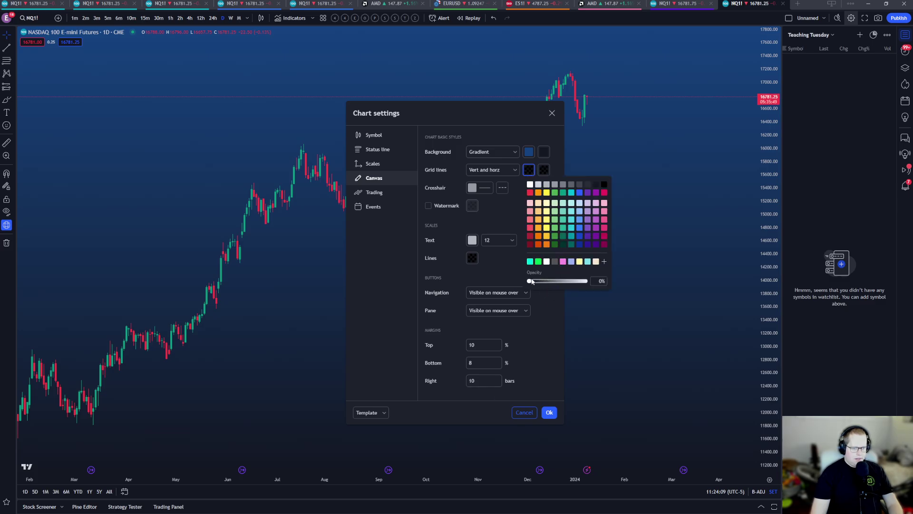
click(549, 328)
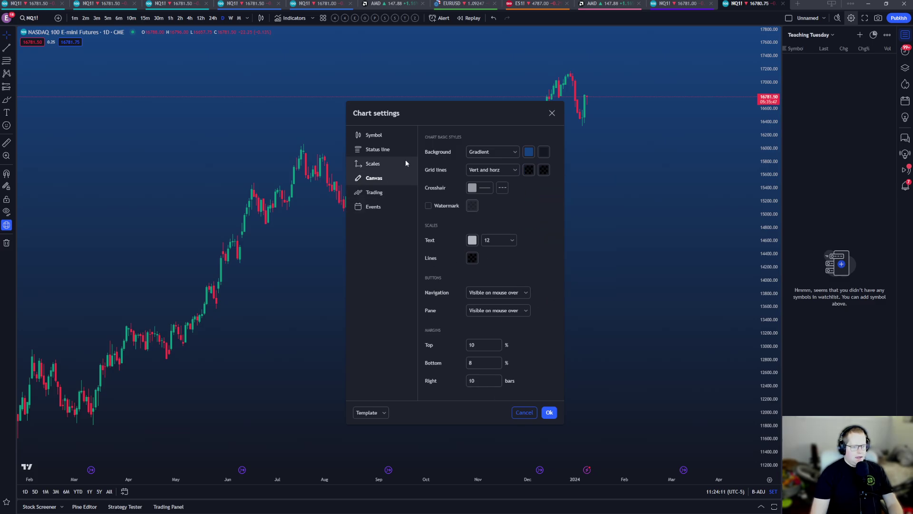
click(388, 137)
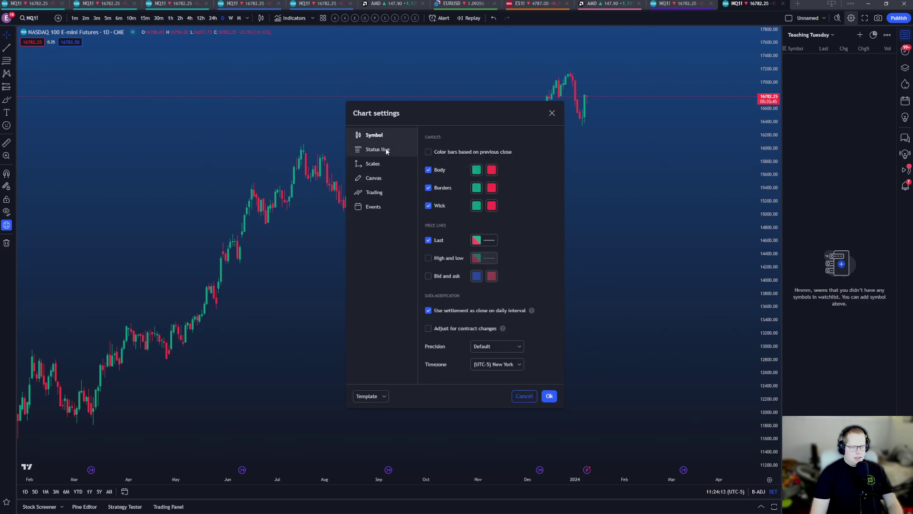
Try cyan and dark magenta up-candle bodies, then reapply the template to restore green.
click(387, 150)
click(378, 136)
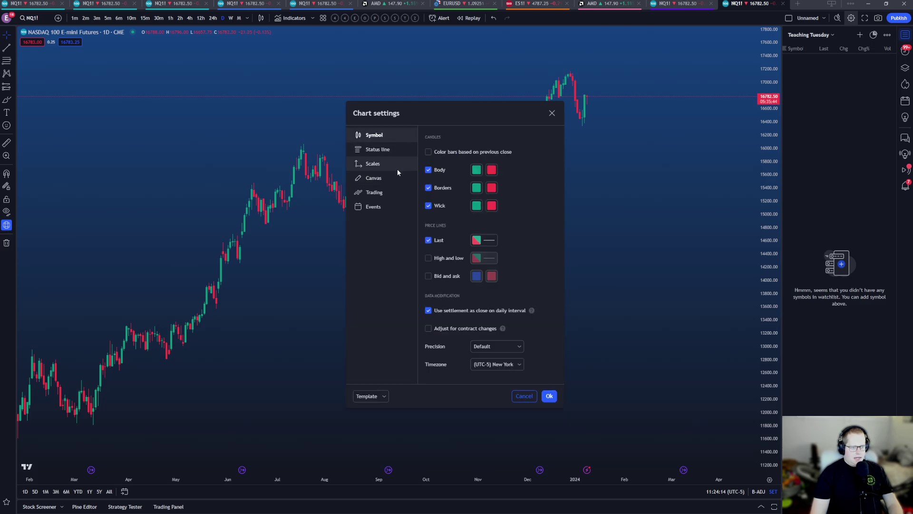
click(477, 170)
click(519, 193)
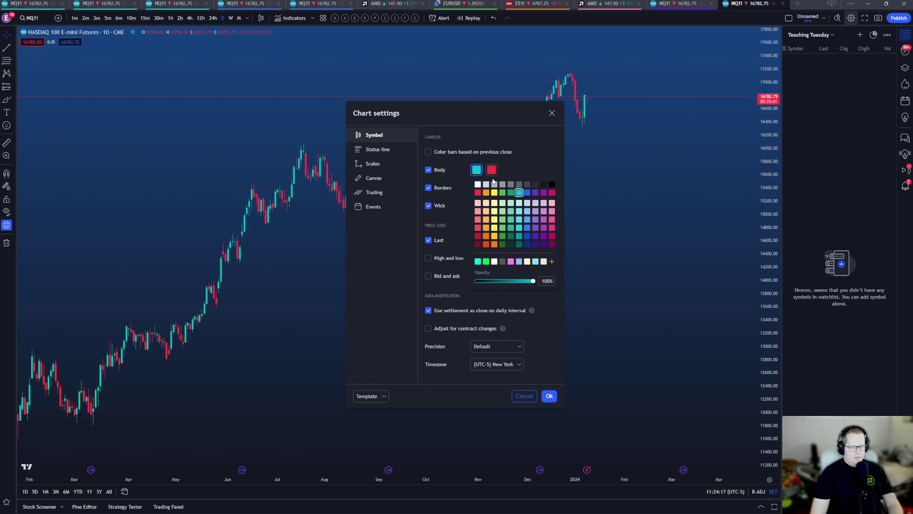
click(552, 244)
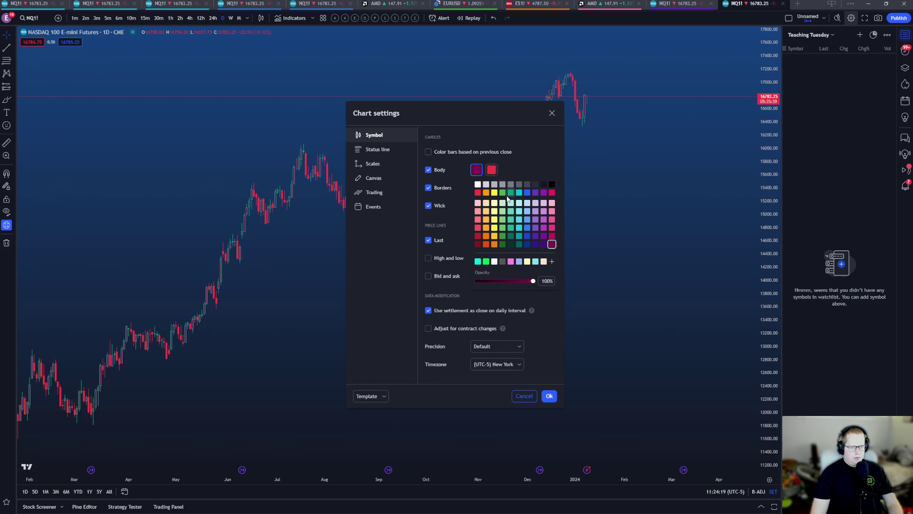
click(530, 169)
click(383, 396)
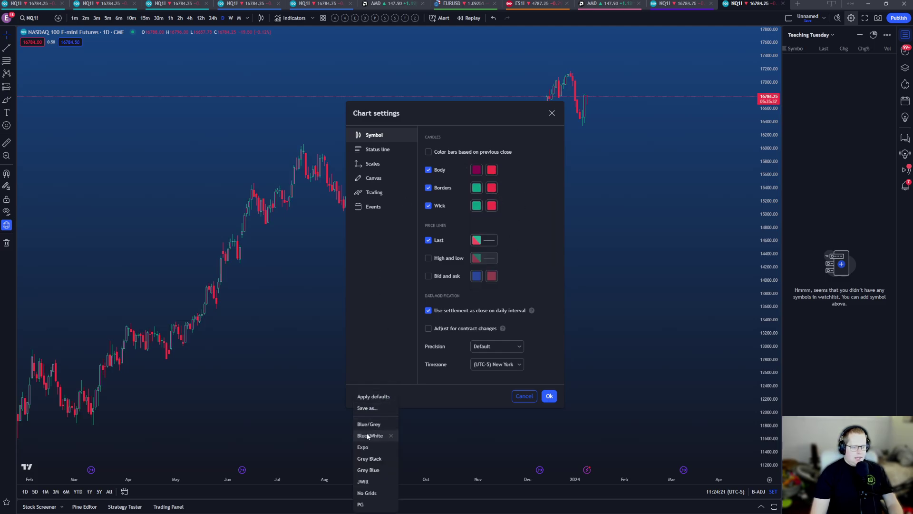
click(373, 447)
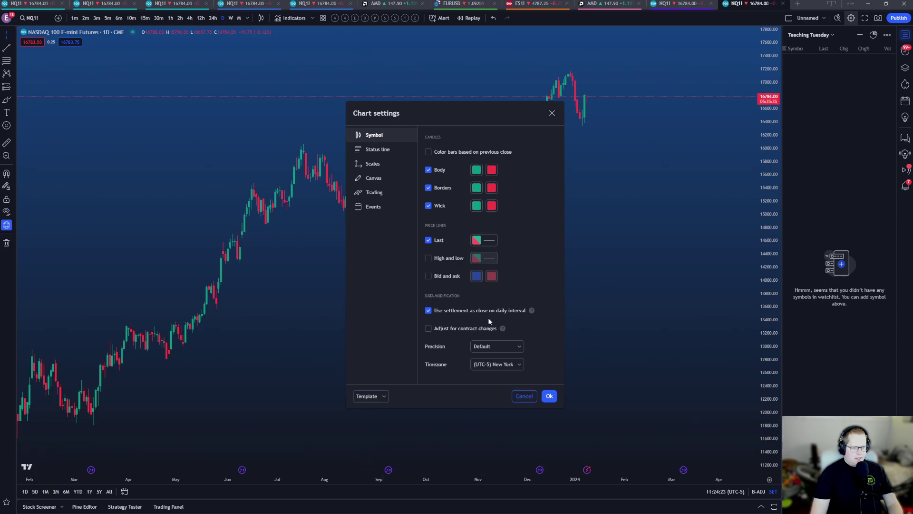
Browse the Status line and Scales pages, ending on the Trading display settings.
click(386, 150)
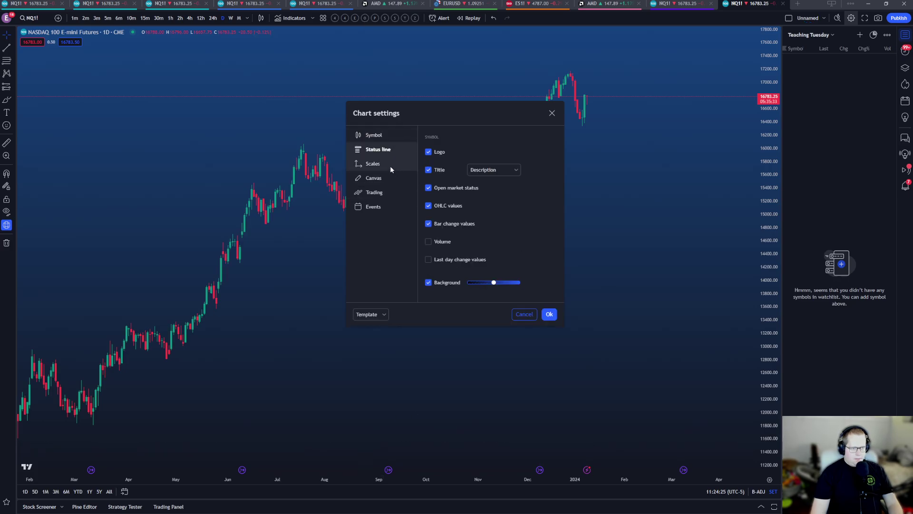
click(390, 166)
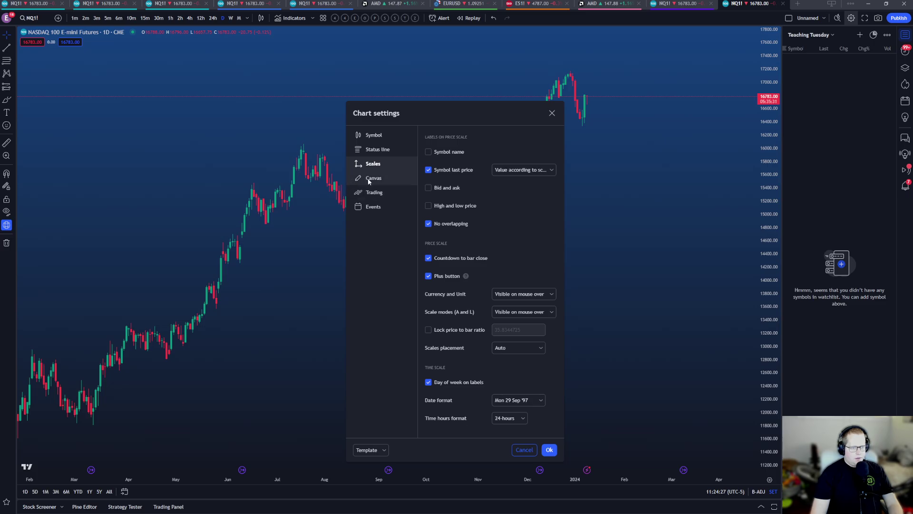
click(375, 193)
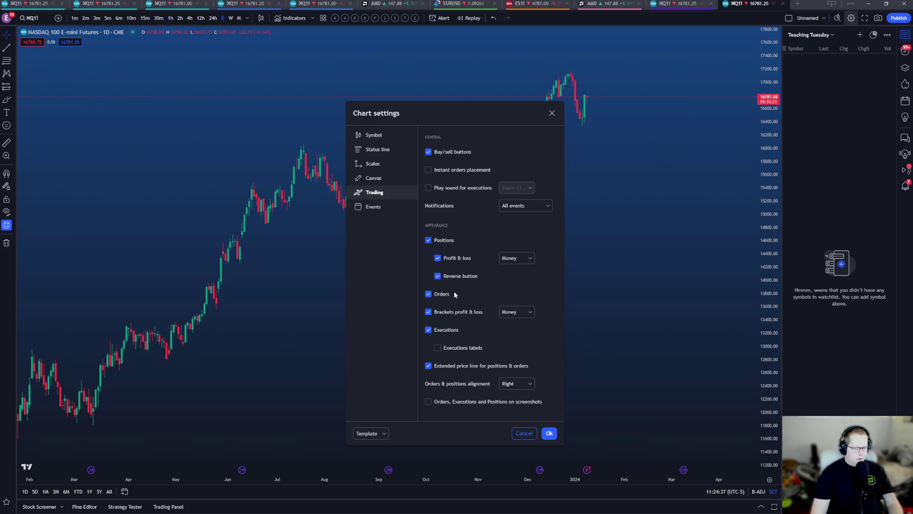
Show position and bracket profit & loss in Ticks, check Events, and confirm with Ok.
click(525, 259)
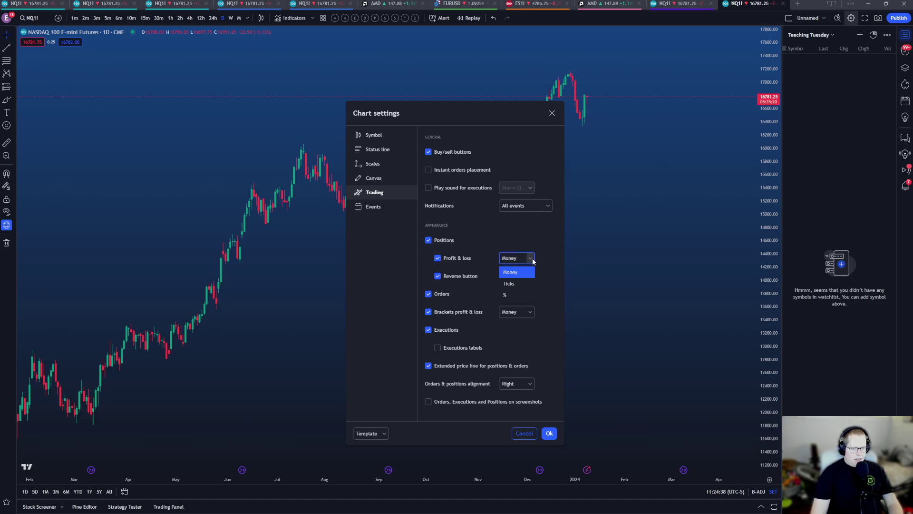
click(529, 283)
click(529, 312)
click(523, 337)
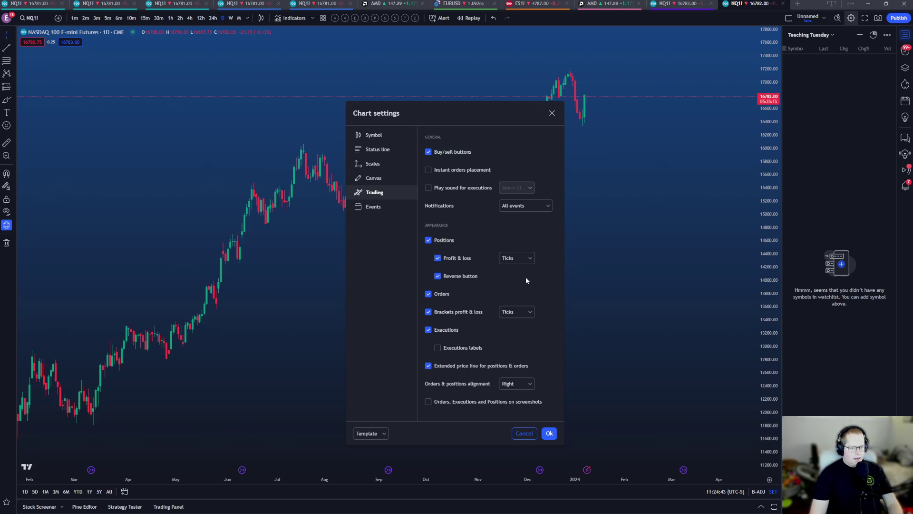
click(374, 206)
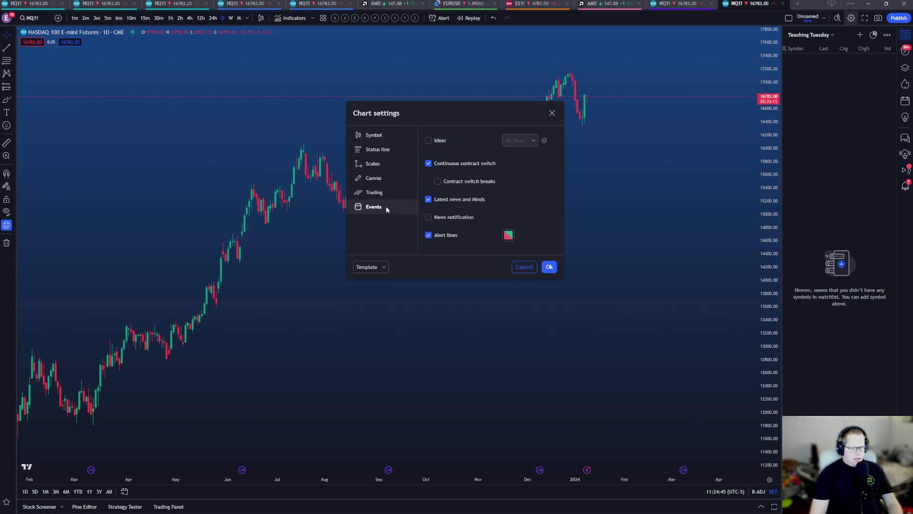
click(552, 113)
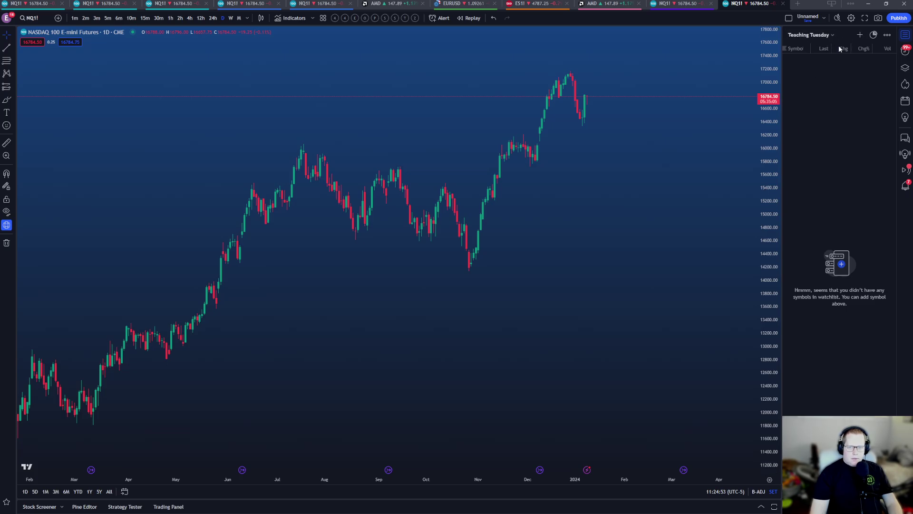
Hide and reshow the Teaching Tuesday watchlist, then scroll through the NQ1! contract details.
click(904, 37)
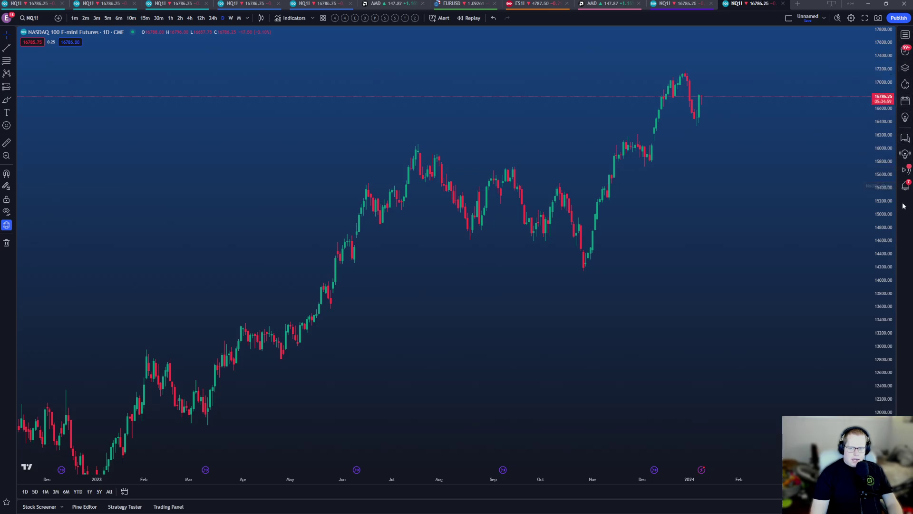
click(906, 37)
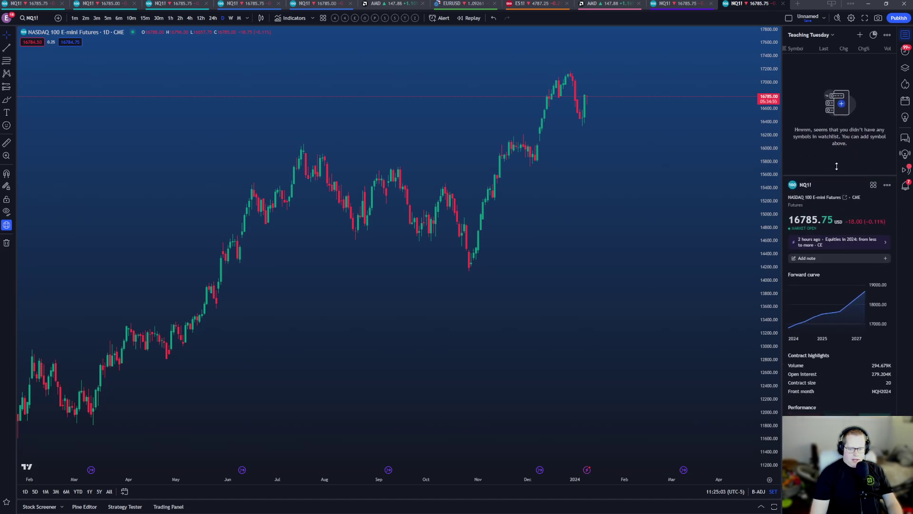
scroll(840, 300, down, 1)
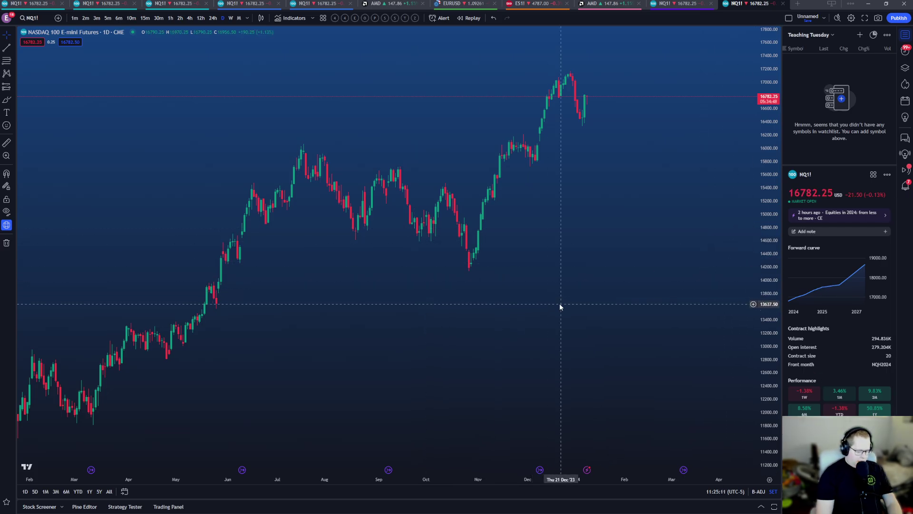
Load AAPL on the chart, then drag the symbol details divider down to collapse it.
text(AAPL)
key(Return)
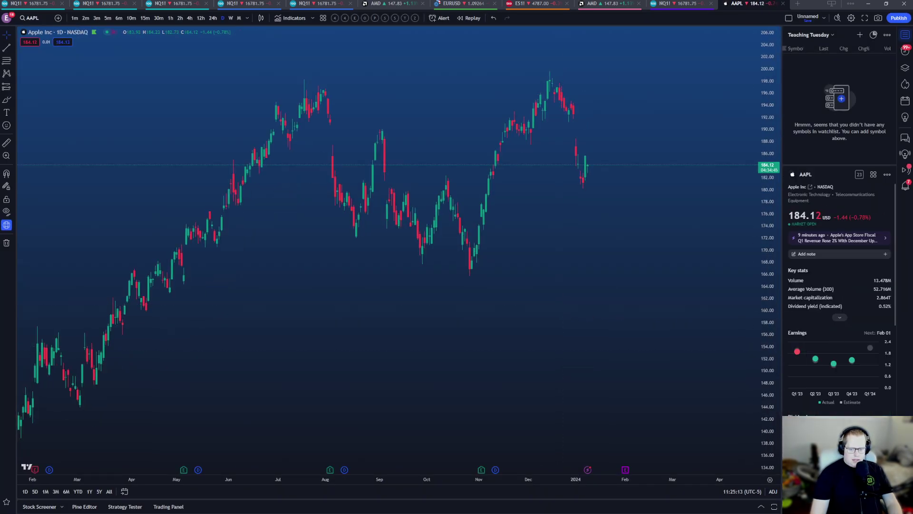
scroll(854, 243, down, 5)
scroll(835, 285, up, 1)
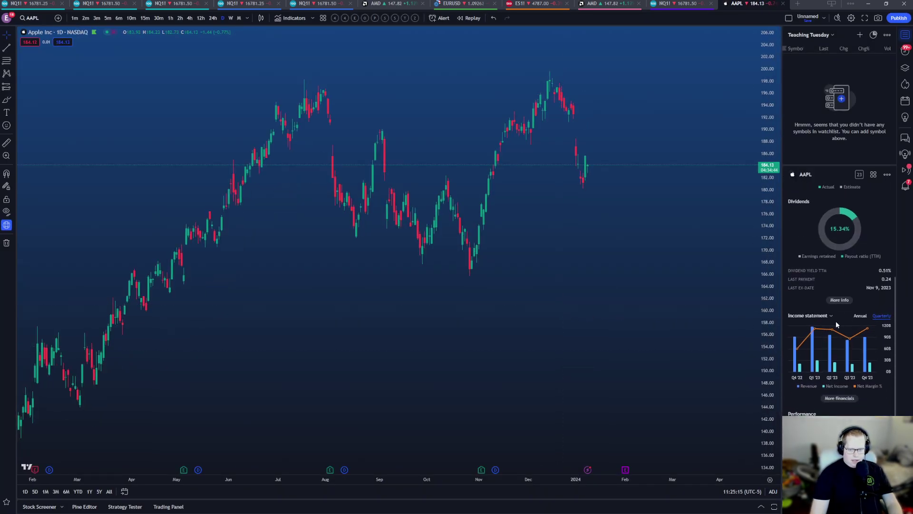
scroll(838, 333, down, 3)
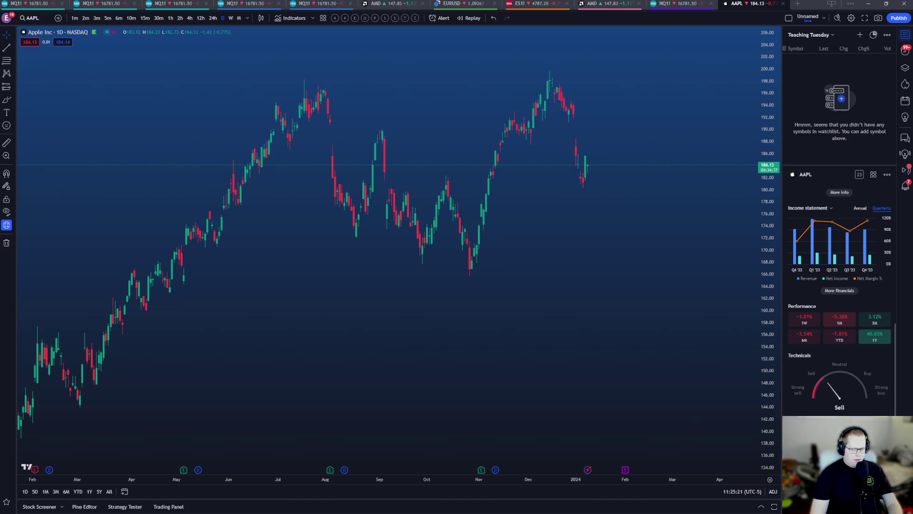
scroll(840, 285, up, 7)
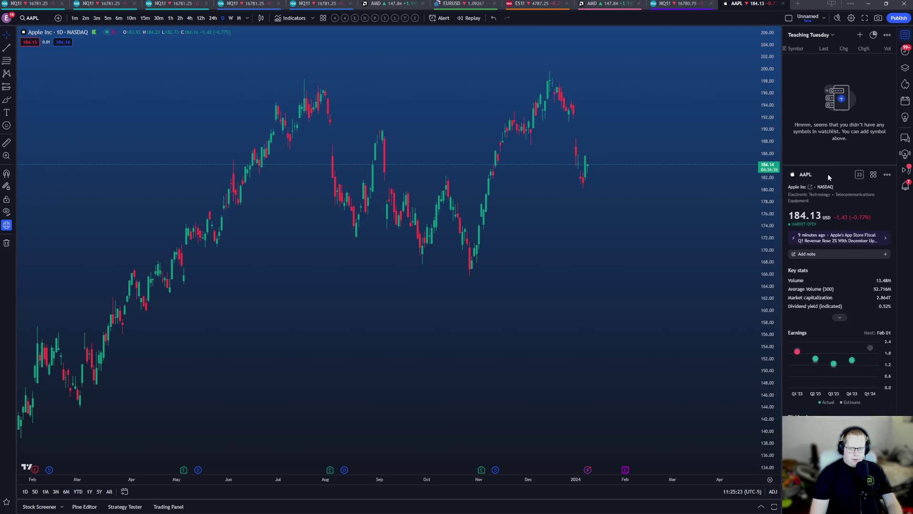
drag(831, 169, 810, 267)
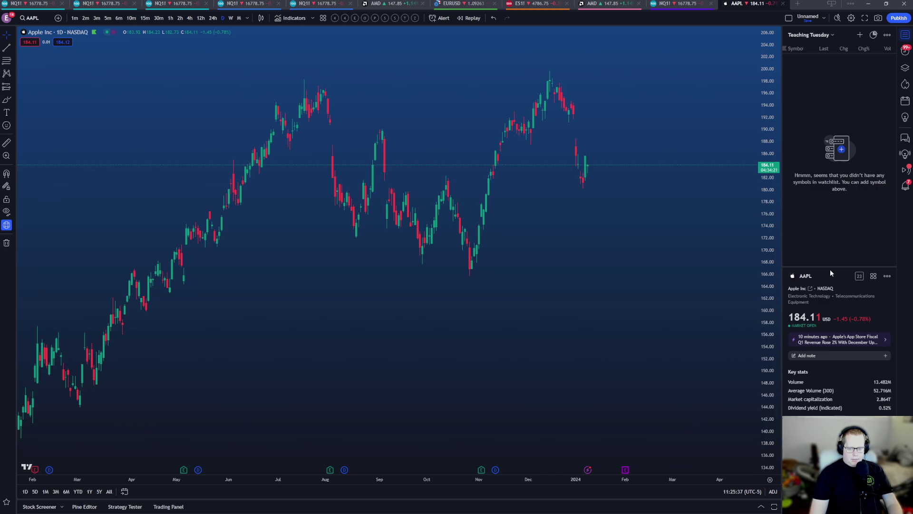
drag(829, 268, 829, 452)
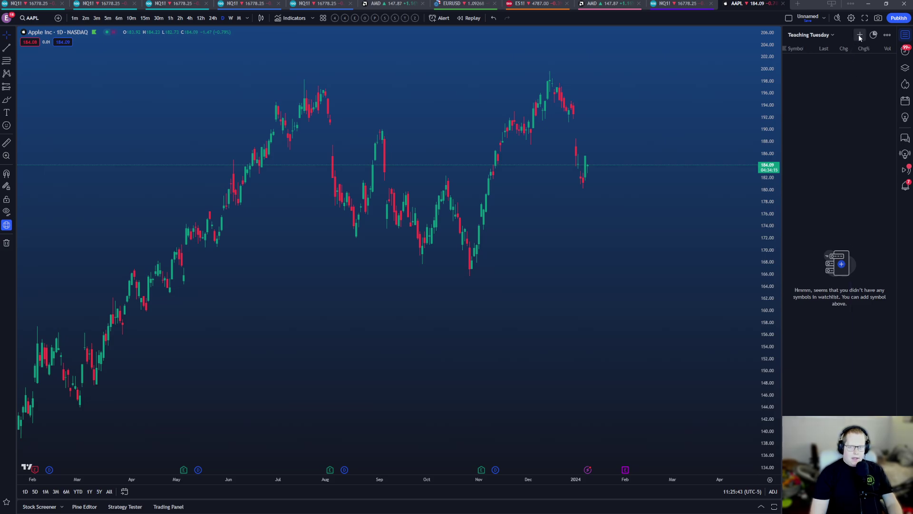
Remove all inactive alerts from the Alerts panel, then show the chart's Object Tree.
click(905, 52)
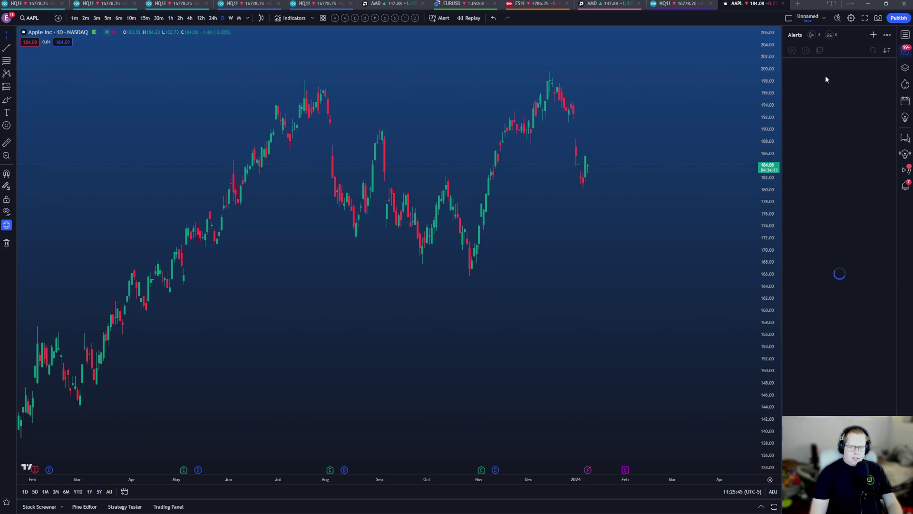
click(887, 35)
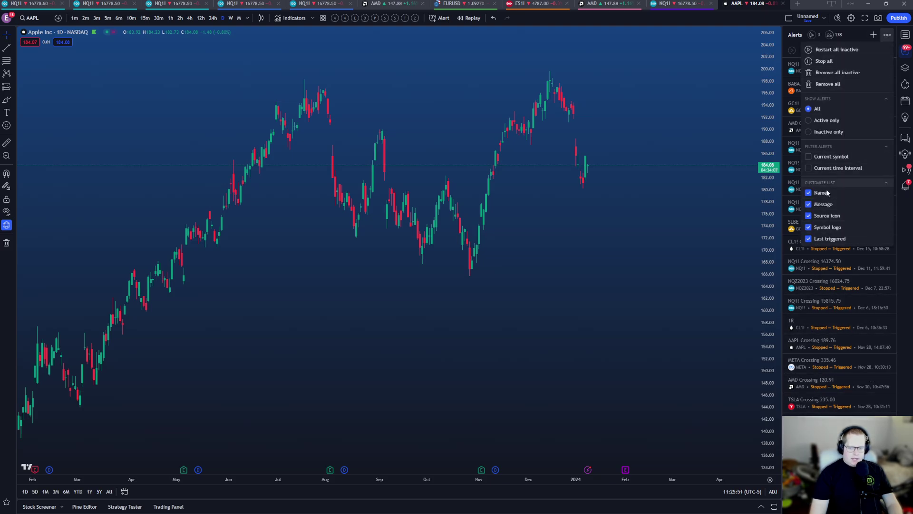
click(837, 73)
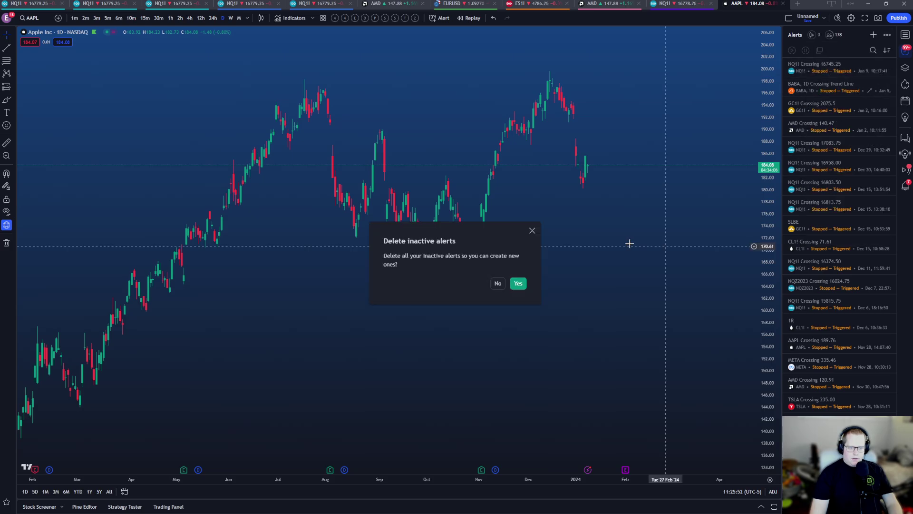
click(518, 283)
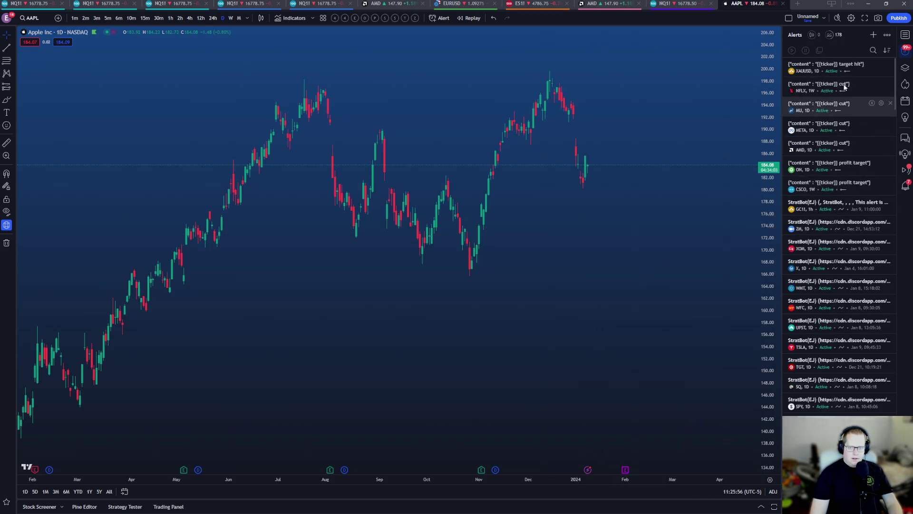
click(904, 71)
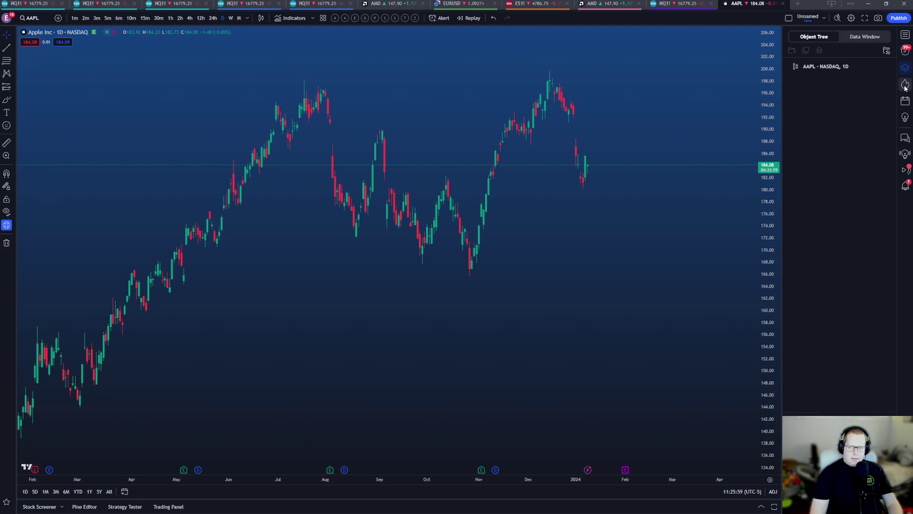
View the Volume Gainers hotlist and Economic Calendar, toggling its filter, then return to the watchlist.
click(906, 86)
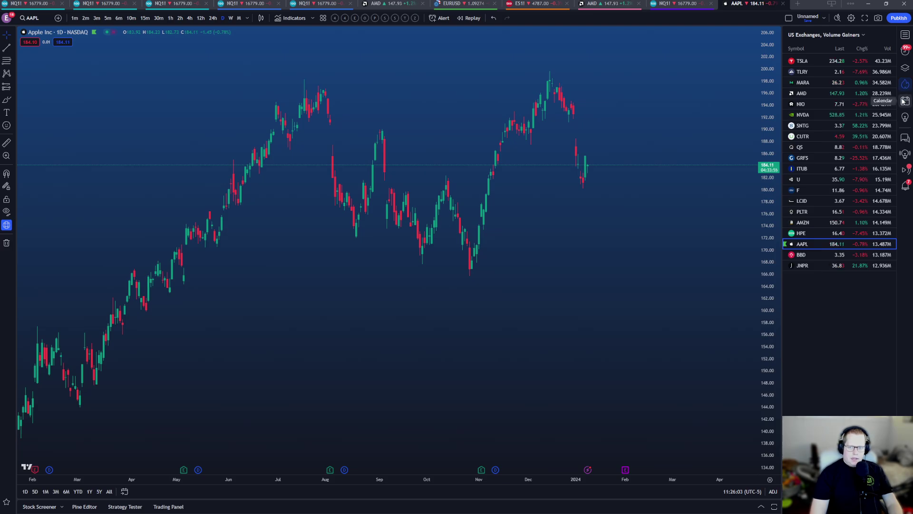
click(904, 102)
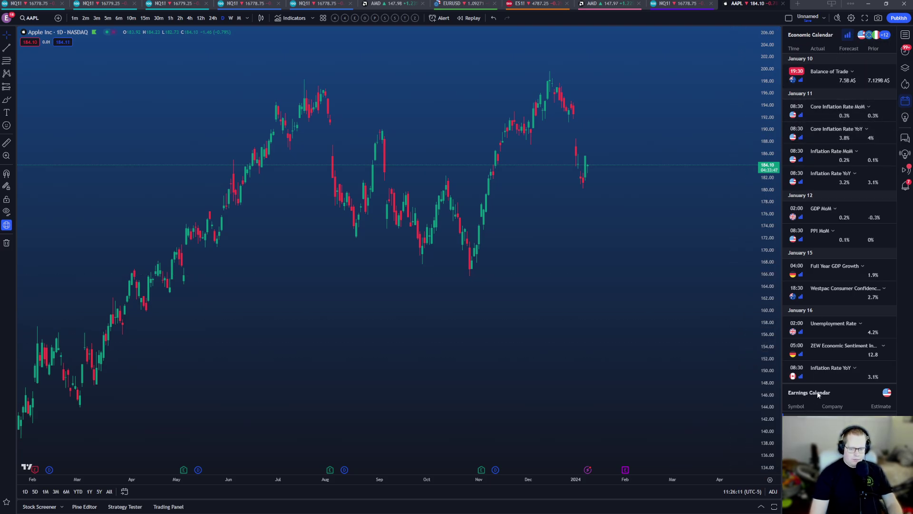
click(852, 37)
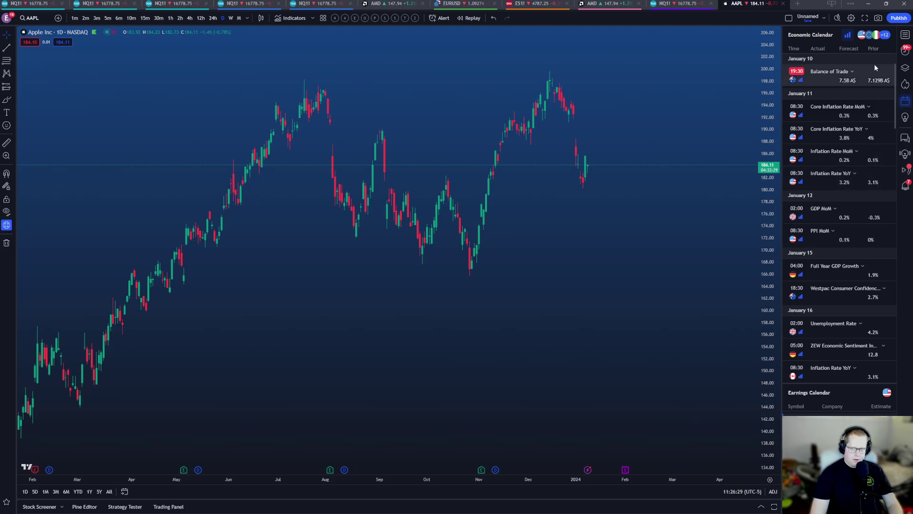
click(906, 34)
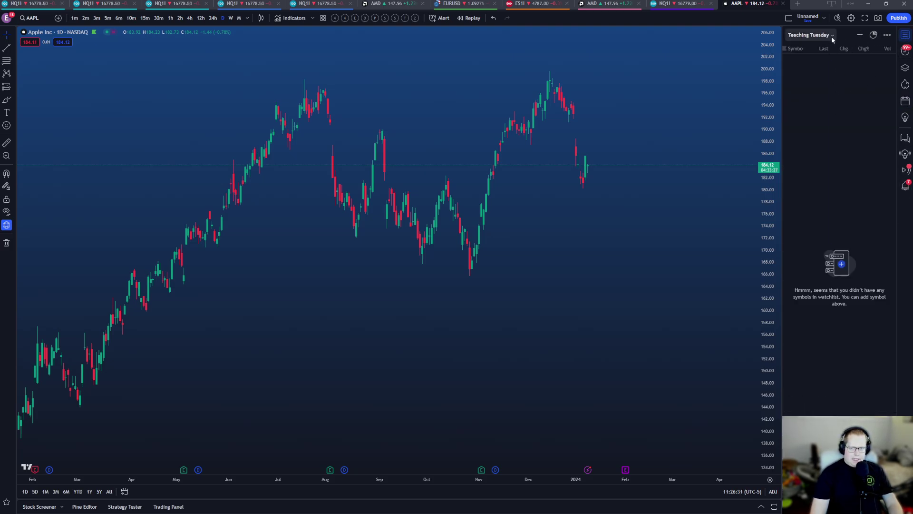
Add TSLA, MSFT, META, AMD, NVDA and DIS to the watchlist through symbol search.
click(883, 36)
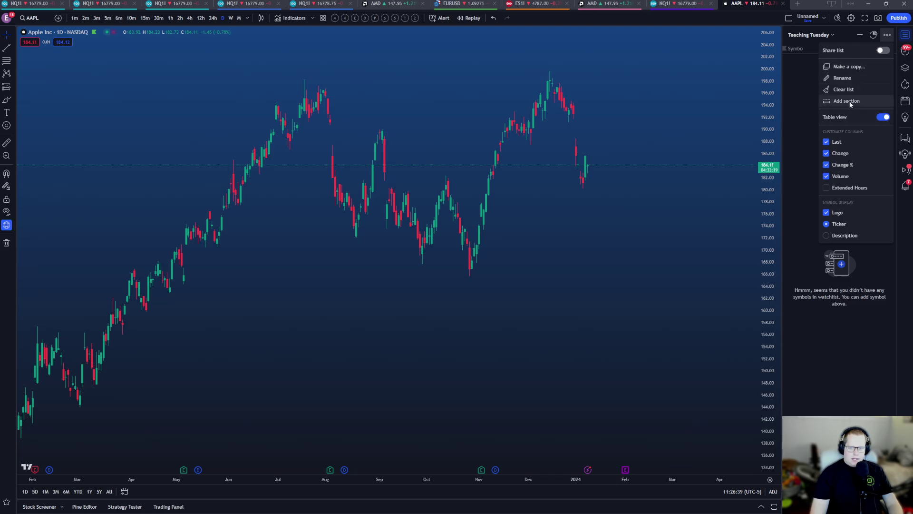
click(860, 35)
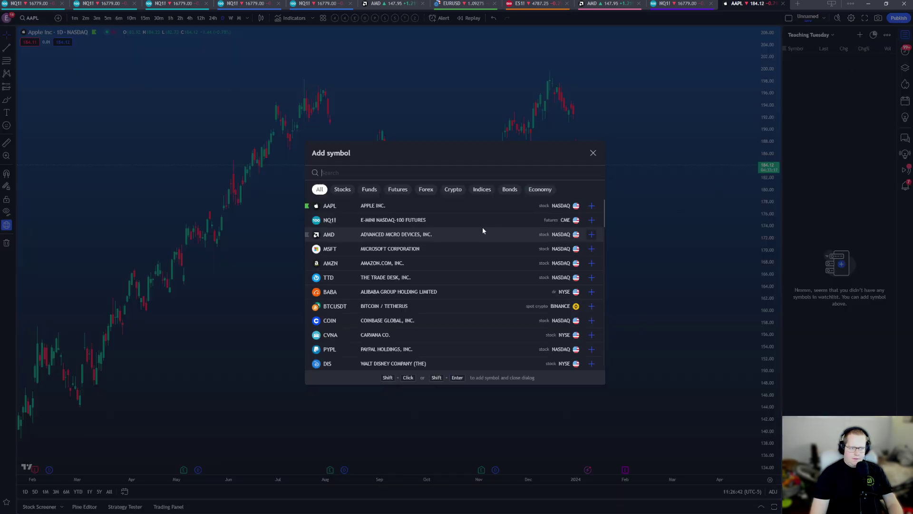
text(T)
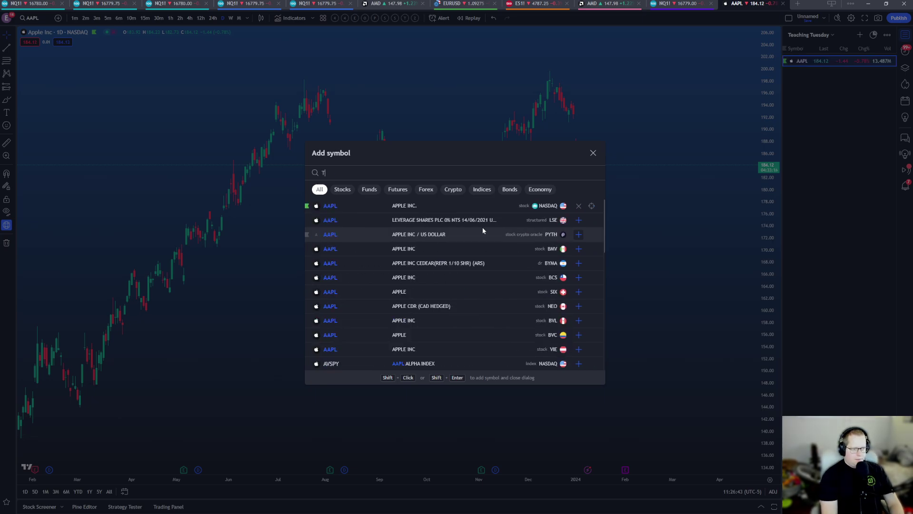
text(SLAMSFT)
key(Return)
text(META)
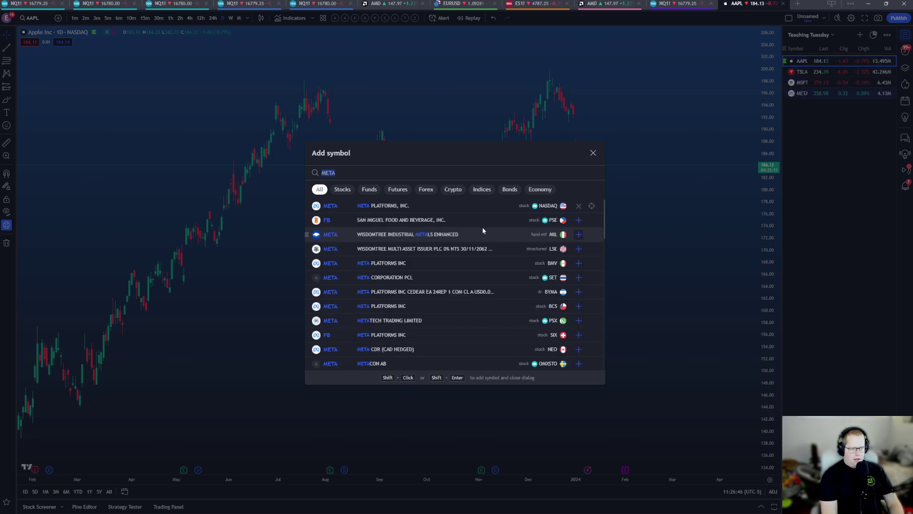
key(Return)
text(AMD)
key(Return)
text(VDA)
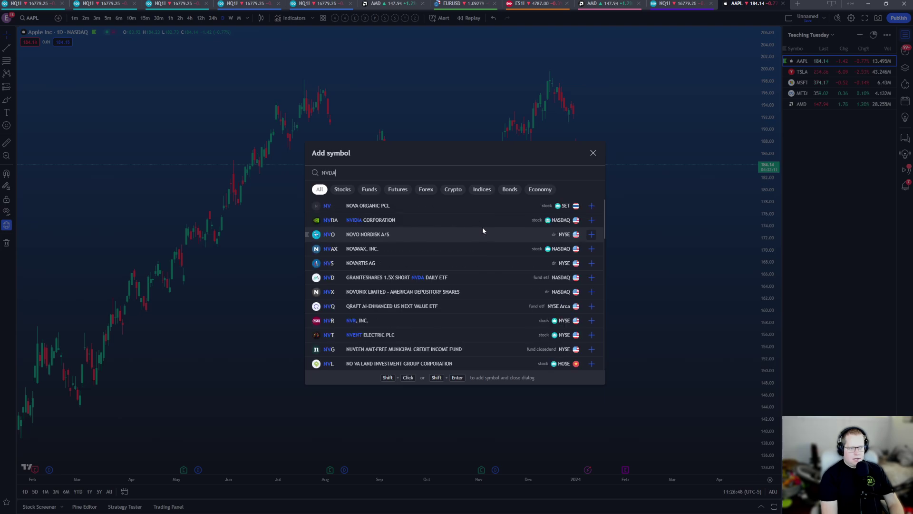
key(Return)
text(DIS)
key(Return)
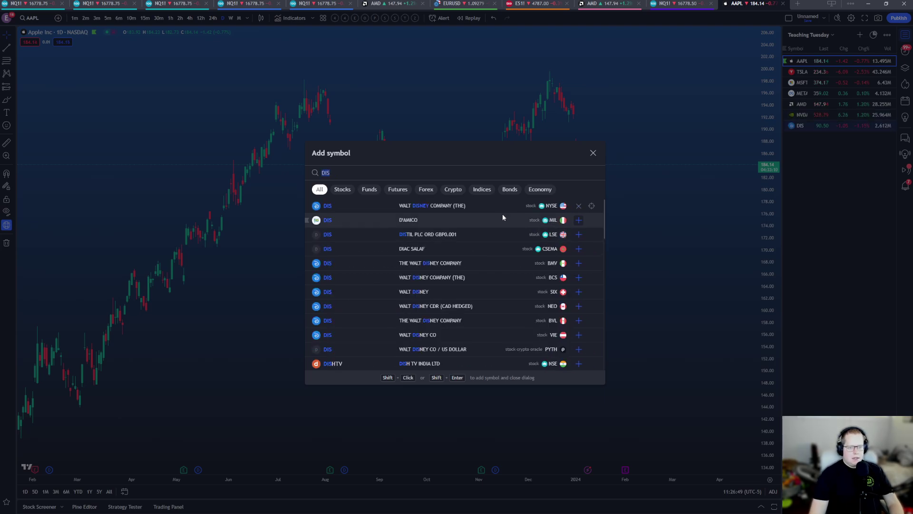
click(593, 153)
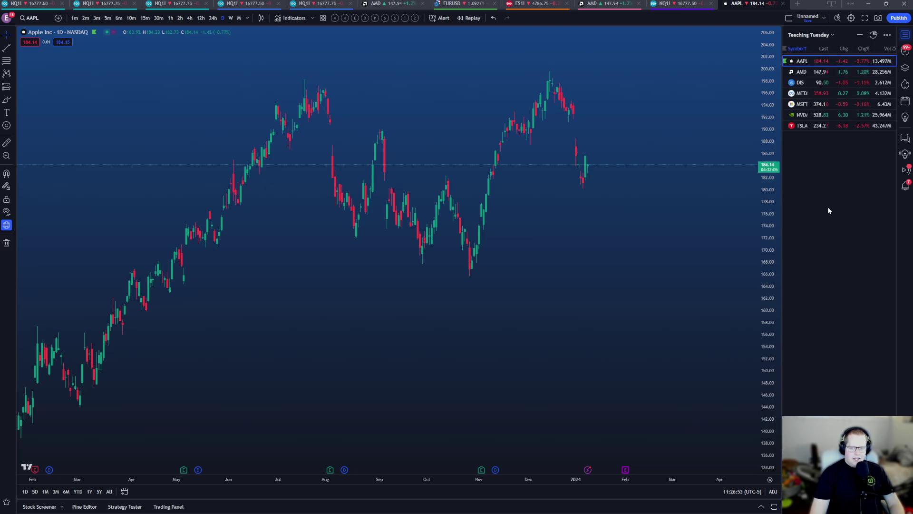
Sort the watchlist by symbol and hide the Change, Change % and Volume columns.
click(808, 49)
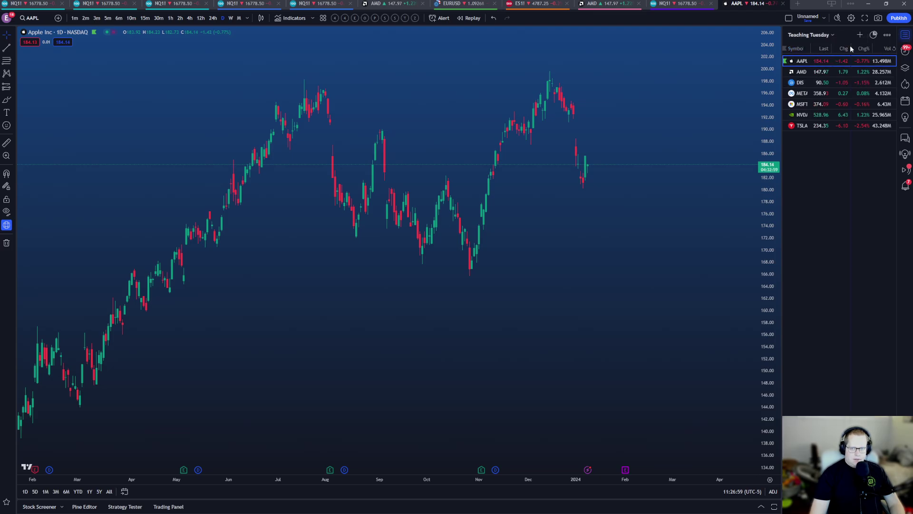
click(887, 34)
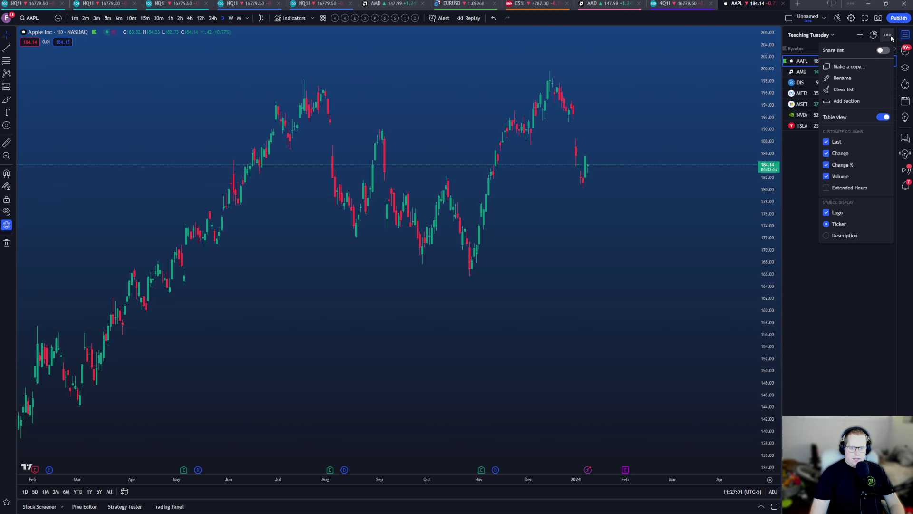
click(826, 188)
click(826, 154)
click(826, 165)
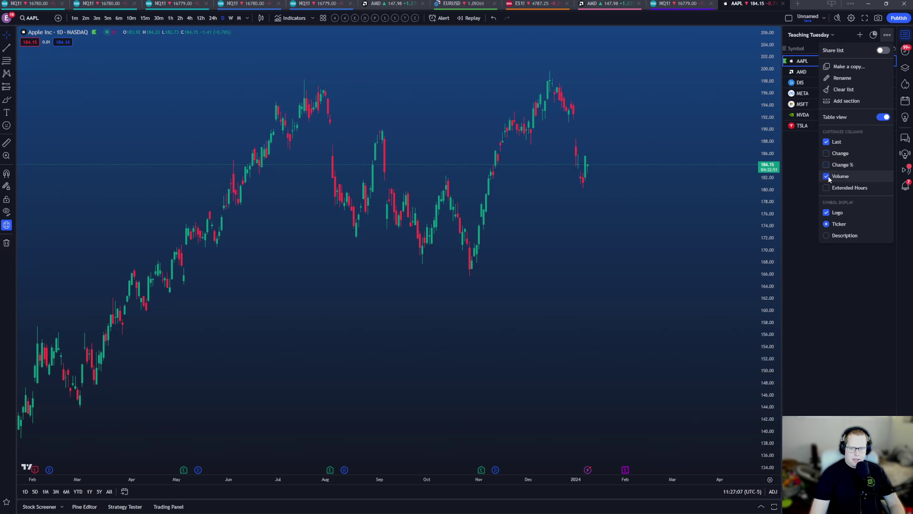
click(827, 176)
click(887, 35)
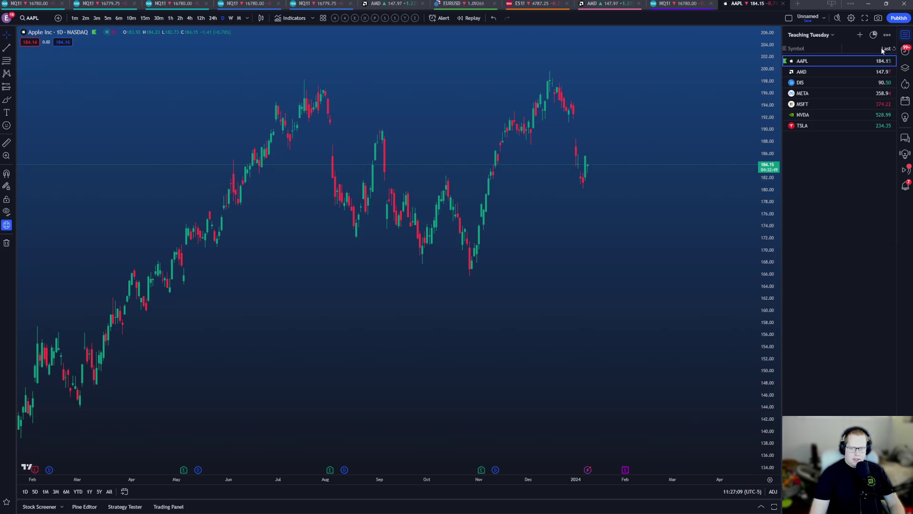
Restore the Change, Change % and Volume columns and keep symbols displayed as tickers.
click(888, 34)
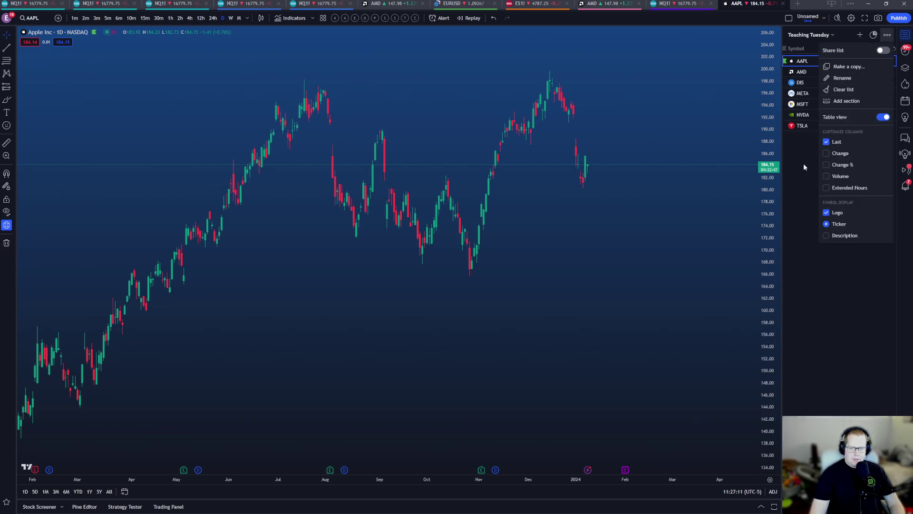
click(827, 154)
click(826, 165)
click(827, 176)
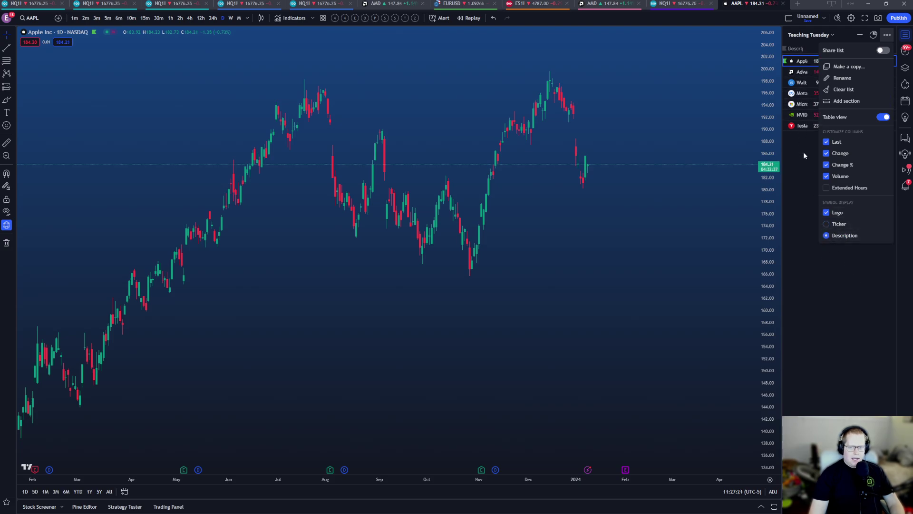
click(839, 224)
click(819, 286)
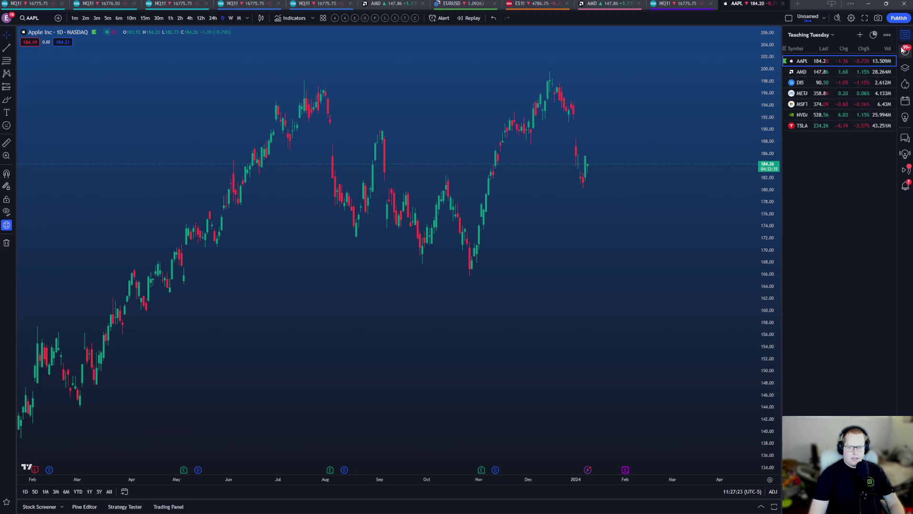
click(888, 36)
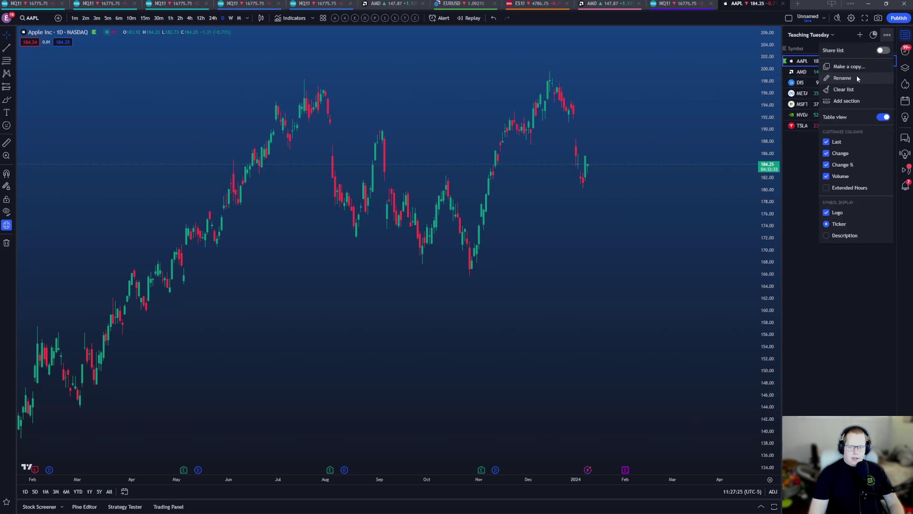
Rename the watchlist to 'Teaching Tuesday - 1/9' and view the saved watchlists list.
click(843, 78)
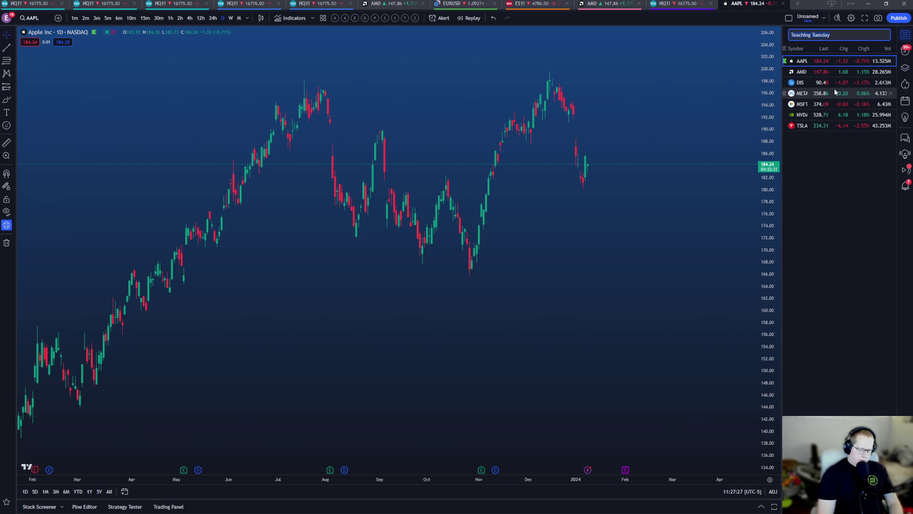
text(Teaching Tues)
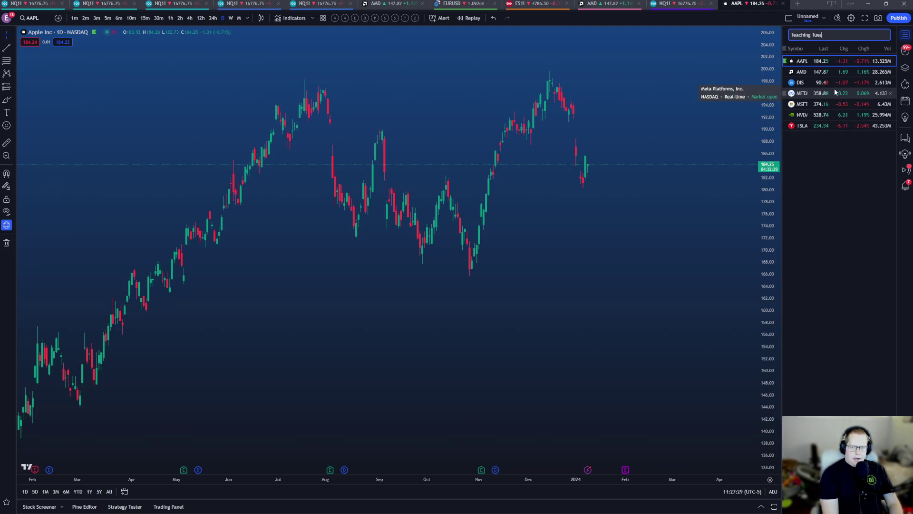
text(day )
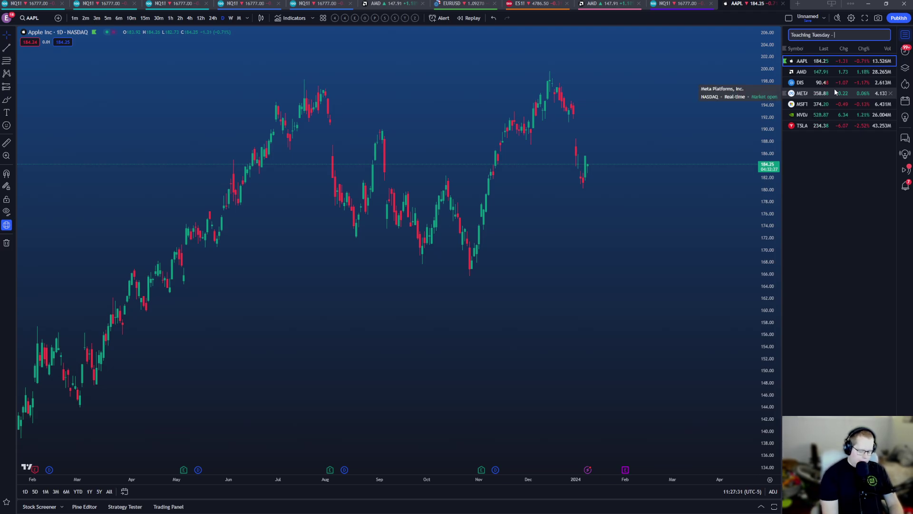
text(- 1/9)
key(Return)
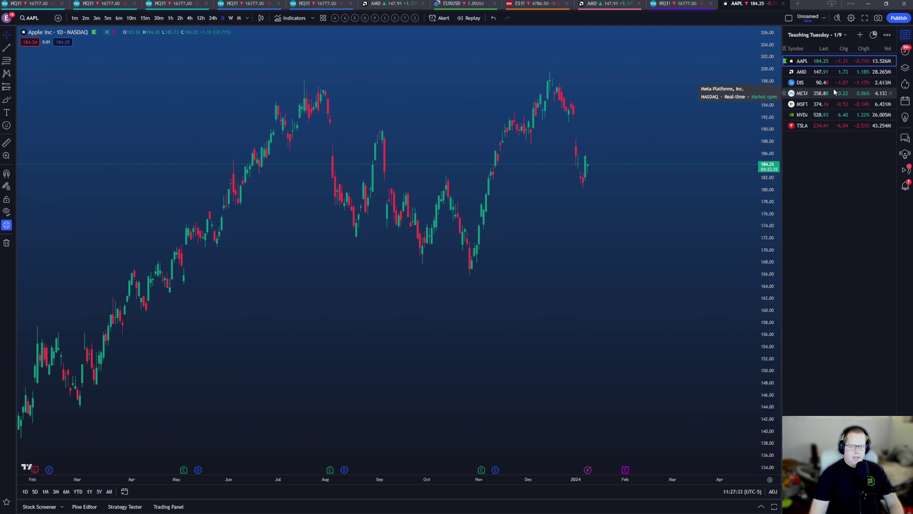
click(834, 38)
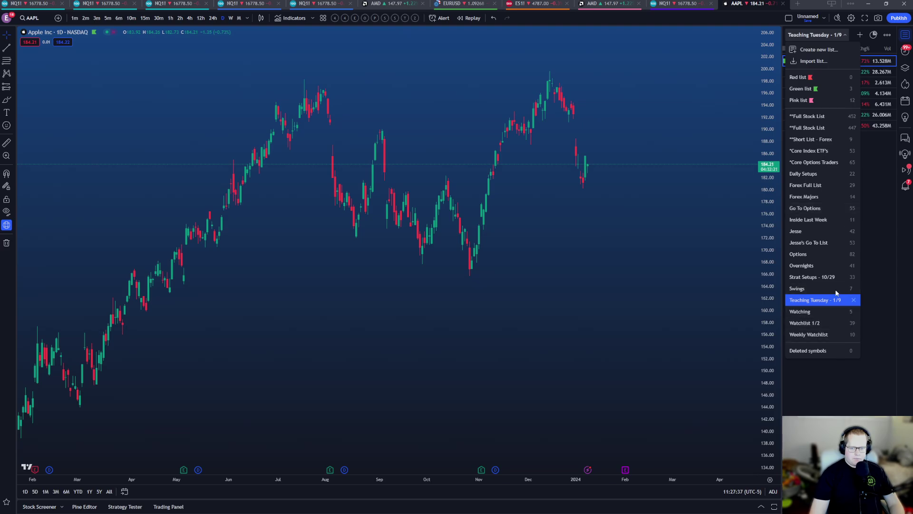
Load the other saved watchlist and collapse its Futures, Indices, Forex and Magnificent Seven groups.
click(814, 232)
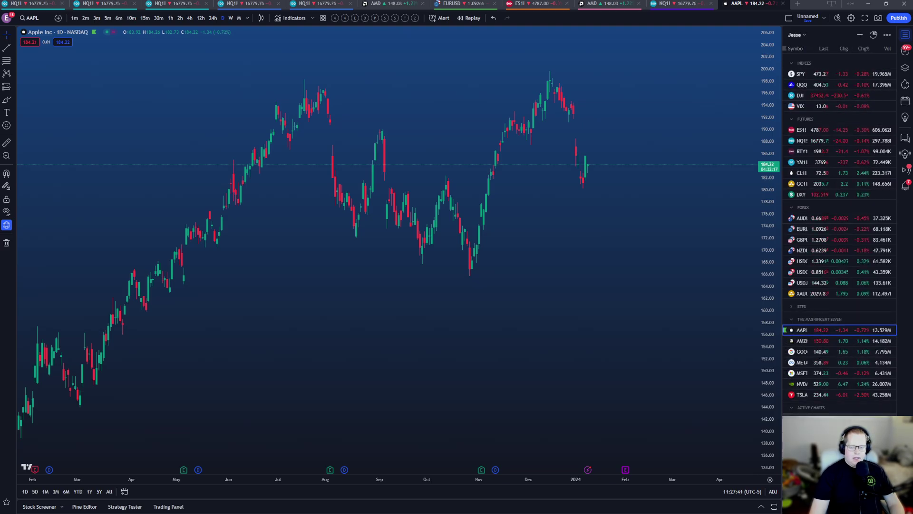
click(886, 40)
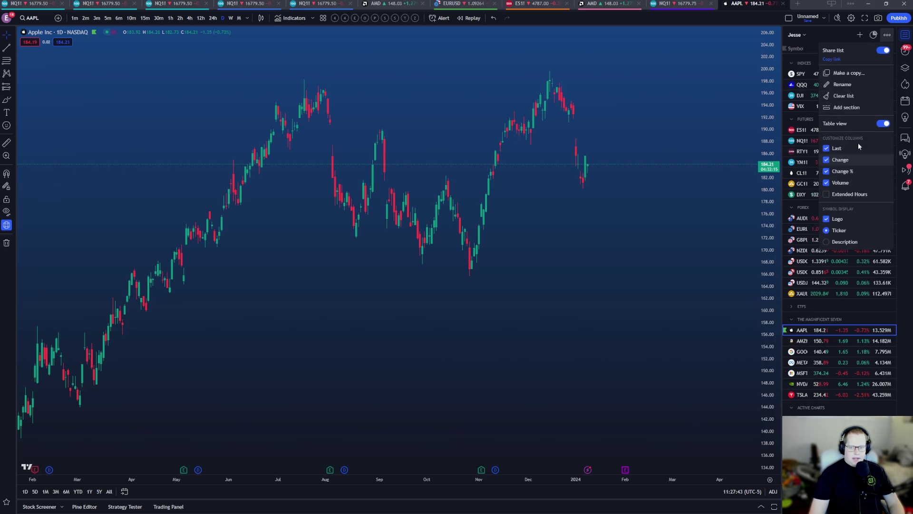
click(843, 65)
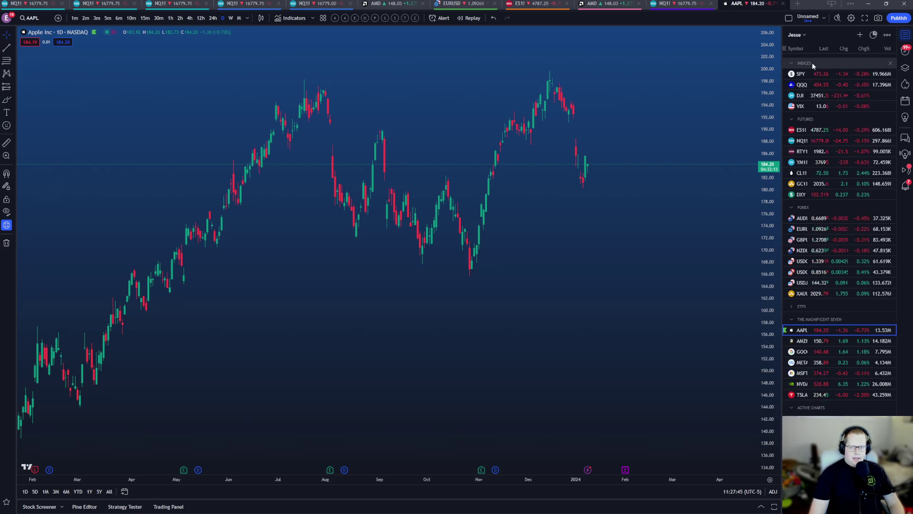
click(791, 118)
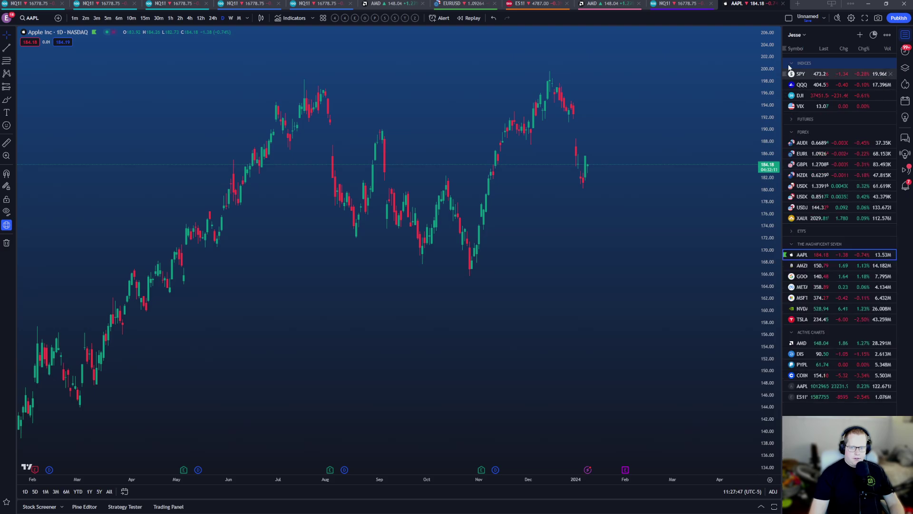
click(791, 63)
click(791, 89)
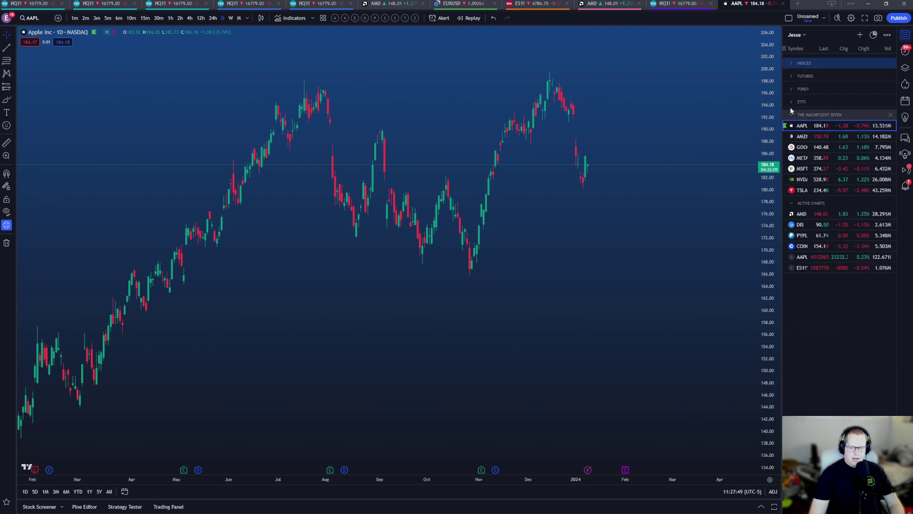
click(791, 114)
Add a new SECTION 1 to the watchlist and move AAPL into it.
click(888, 34)
click(846, 107)
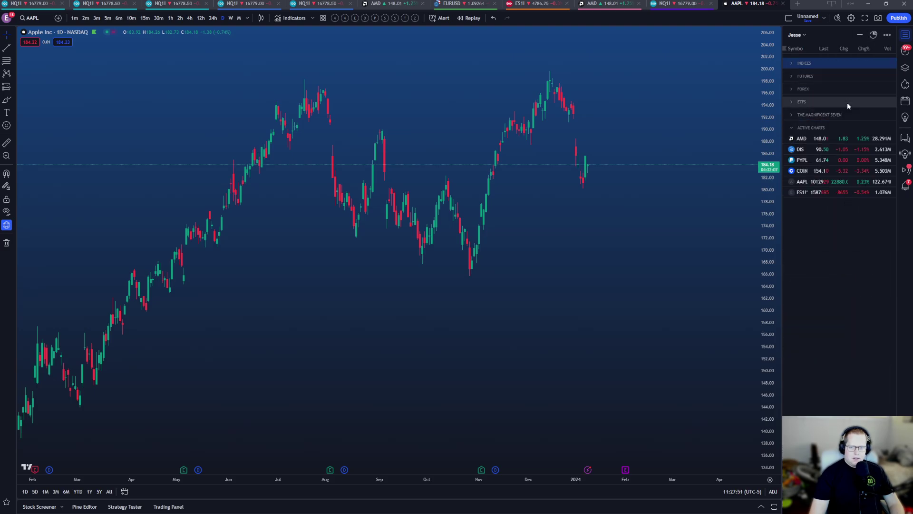
mouse_move(797, 203)
mouse_down()
mouse_move(803, 215)
mouse_move(806, 205)
mouse_move(785, 189)
mouse_up()
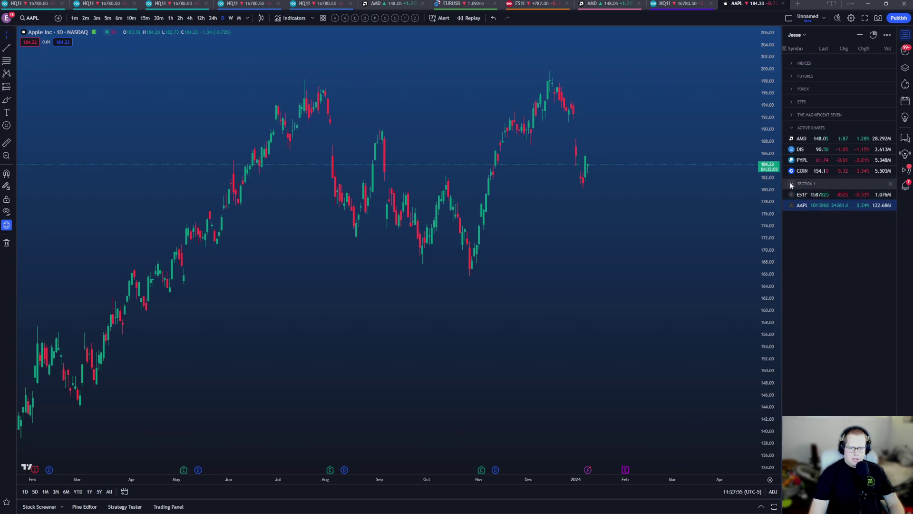
Collapse SECTION 1 and Active Charts, then expand Indices, Futures, Forex, ETFs and Magnificent Seven.
click(791, 184)
click(792, 129)
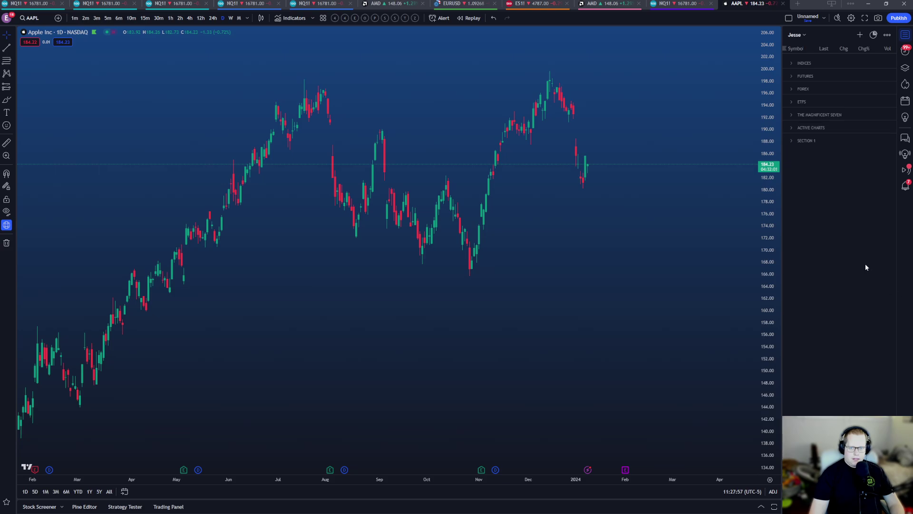
click(792, 64)
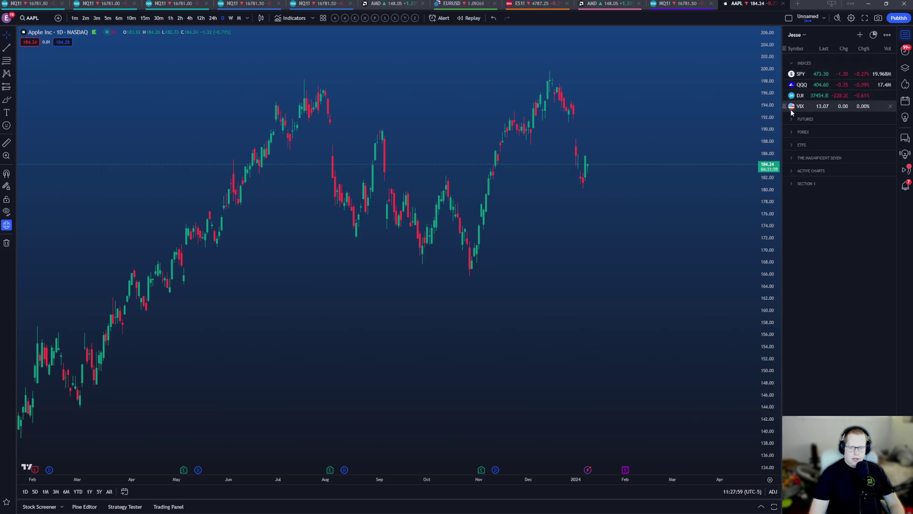
click(792, 118)
click(791, 208)
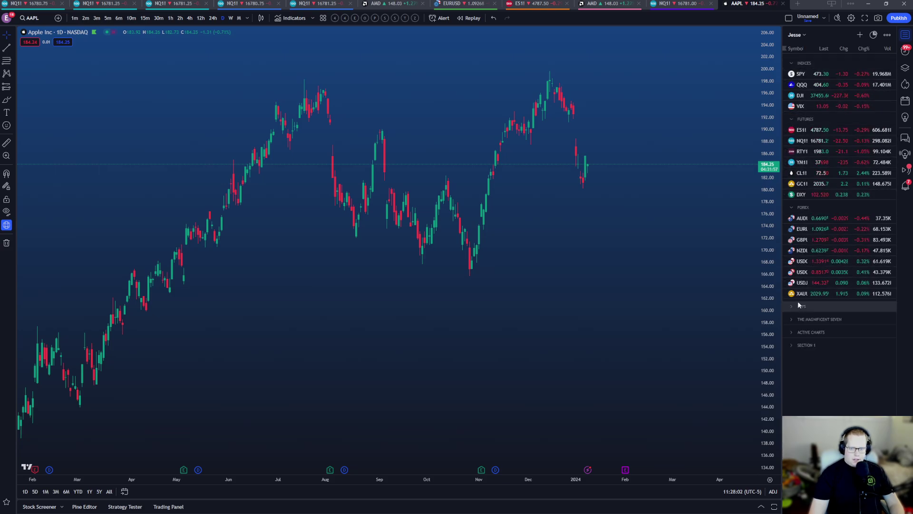
click(792, 307)
click(792, 361)
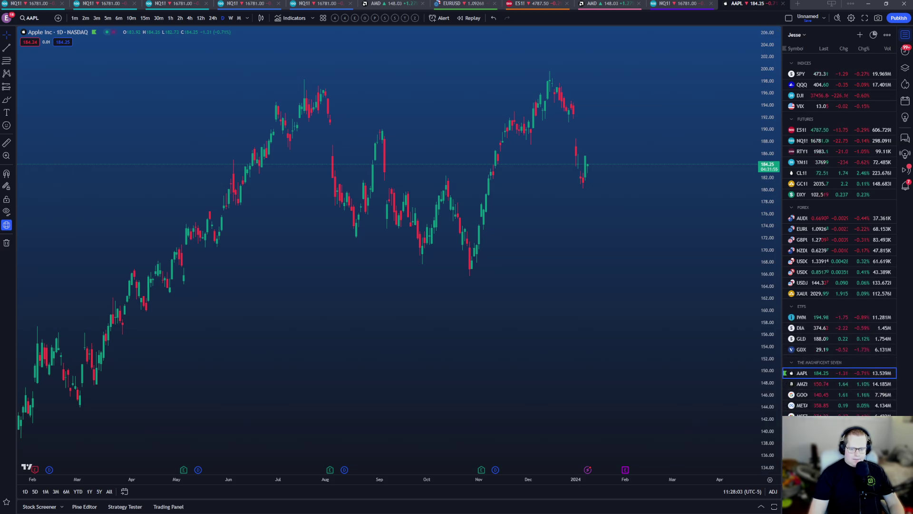
Widen the watchlist's Symbol column so tickers like AUDUSD, EURUSD and GOOGL read in full.
scroll(792, 389, down, 1)
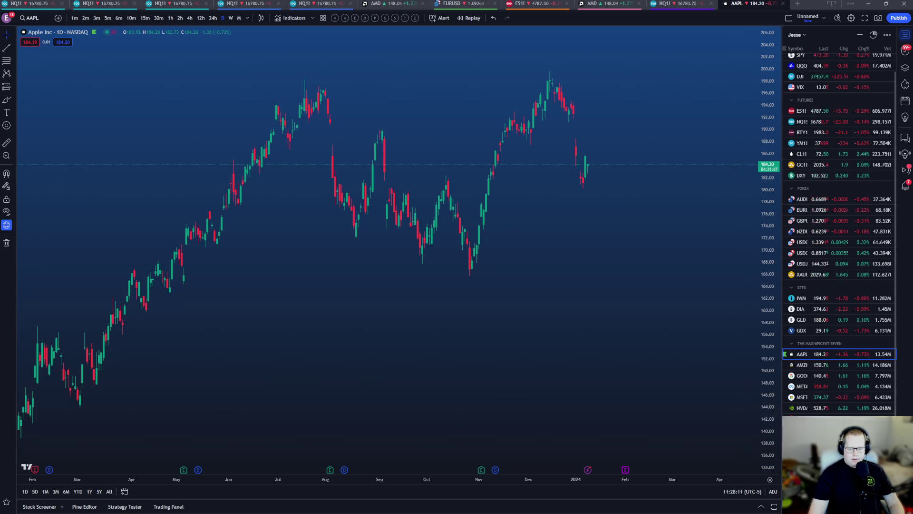
scroll(814, 98, up, 2)
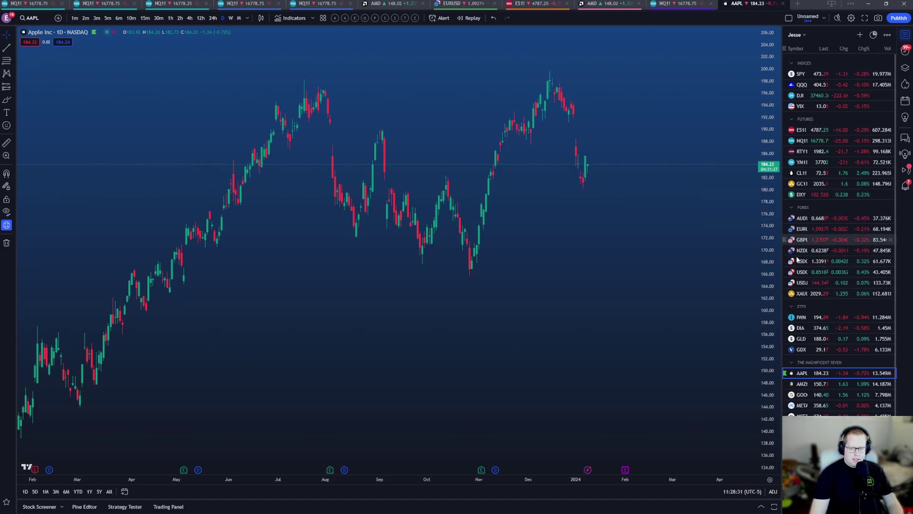
drag(811, 48, 820, 47)
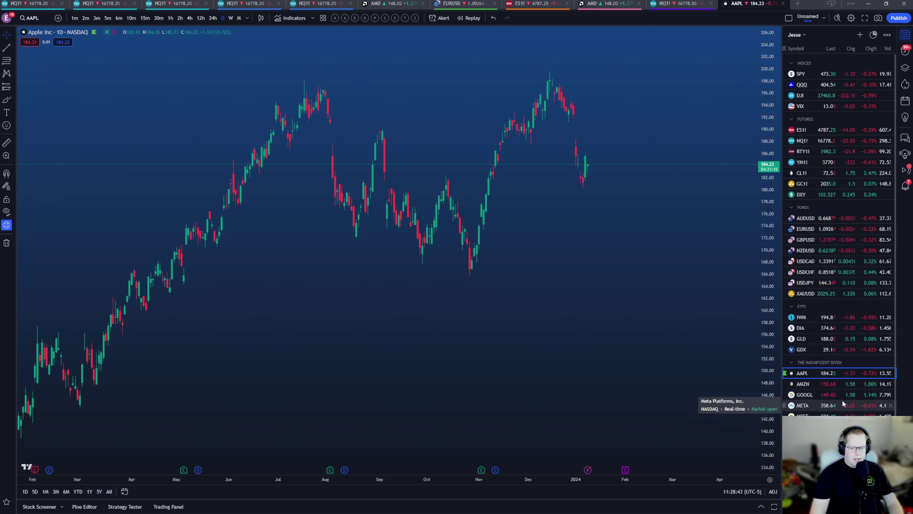
scroll(844, 404, down, 2)
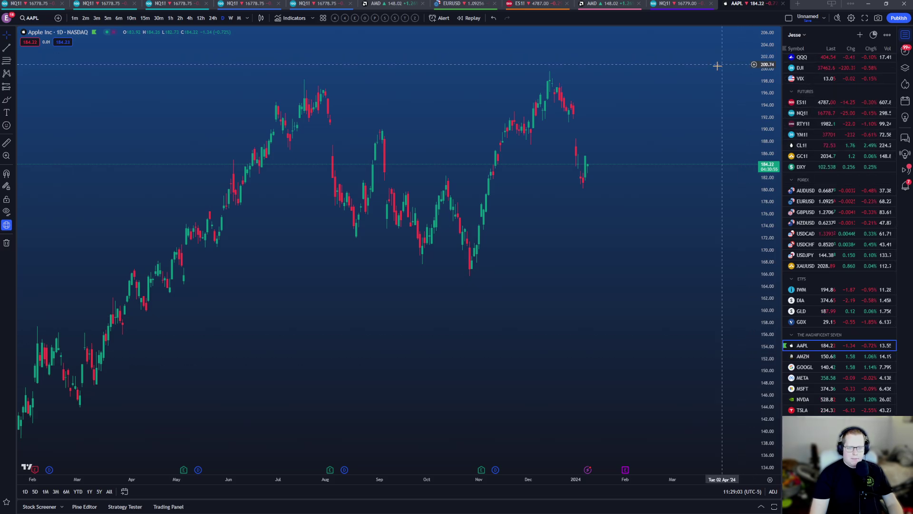
click(873, 36)
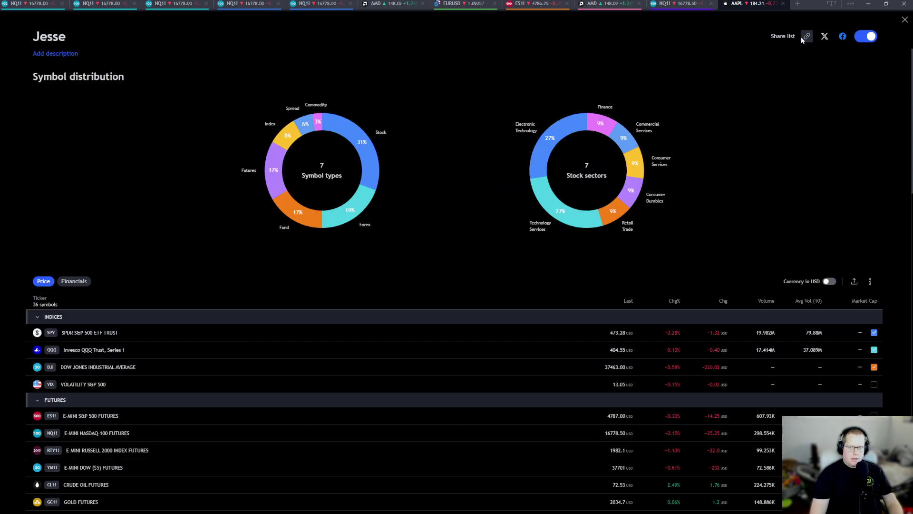
mouse_move(589, 195)
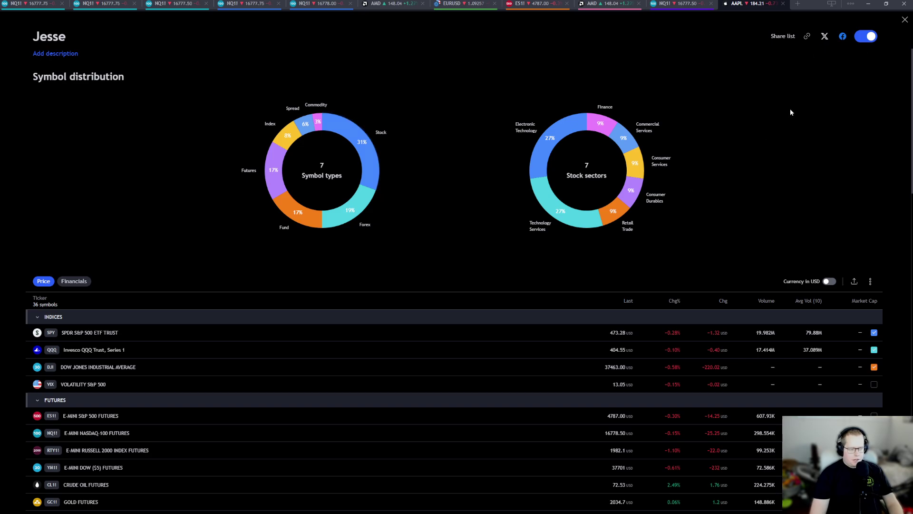
click(906, 20)
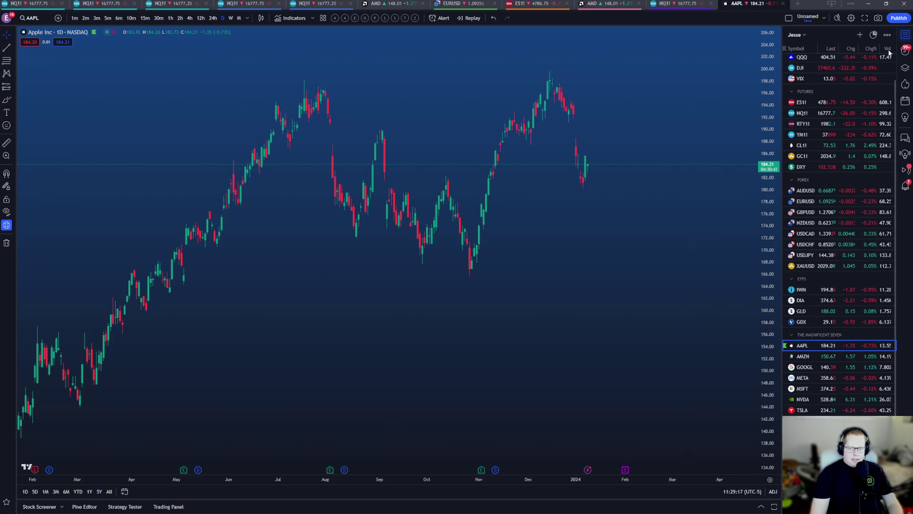
Hide the watchlist sidebar, then switch the cursor to Arrow and back to Cross.
click(904, 36)
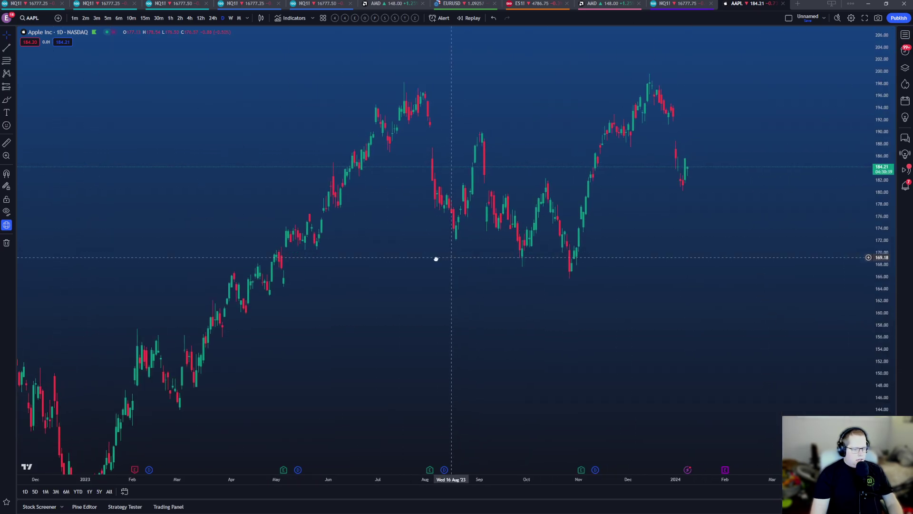
click(16, 38)
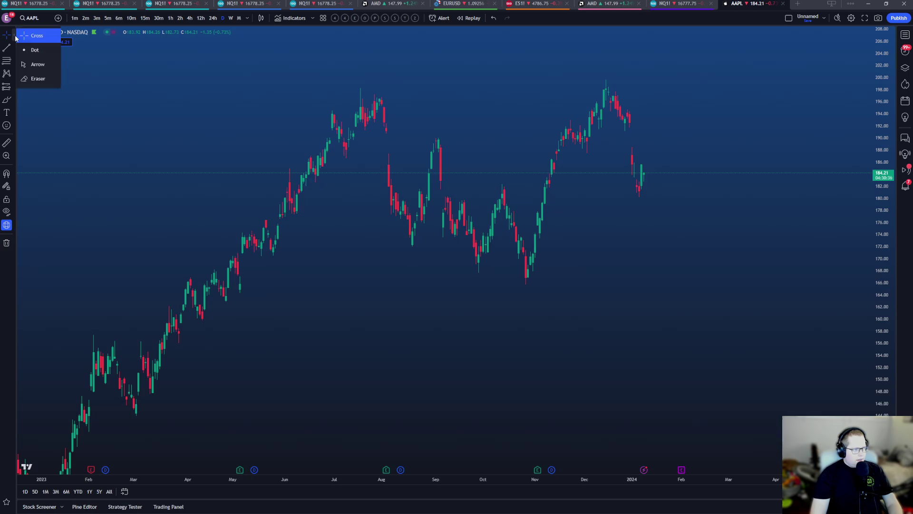
click(37, 65)
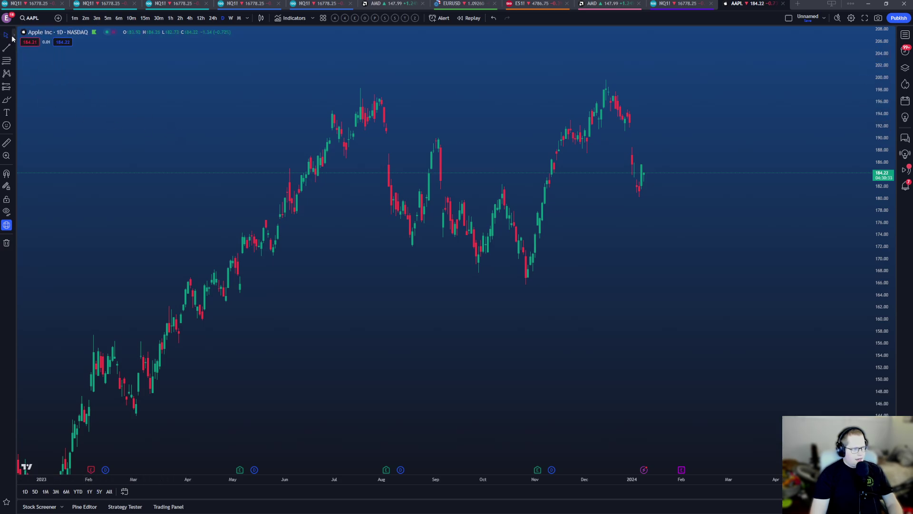
click(13, 39)
click(35, 34)
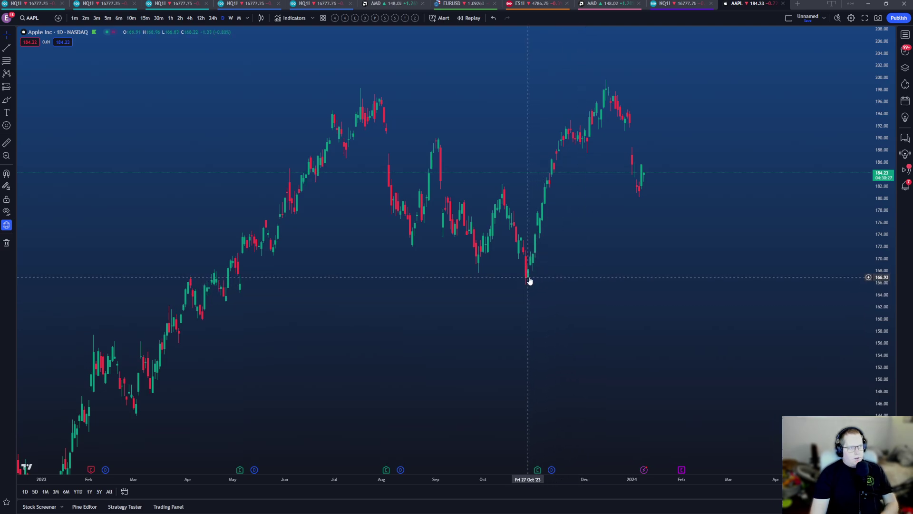
Show the line drawing tools list, keeping the Cross cursor.
click(13, 39)
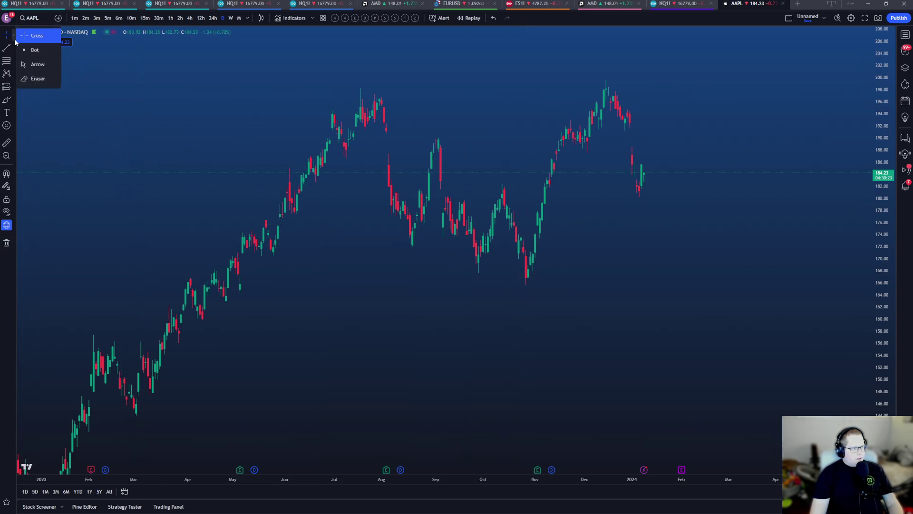
click(12, 53)
click(12, 51)
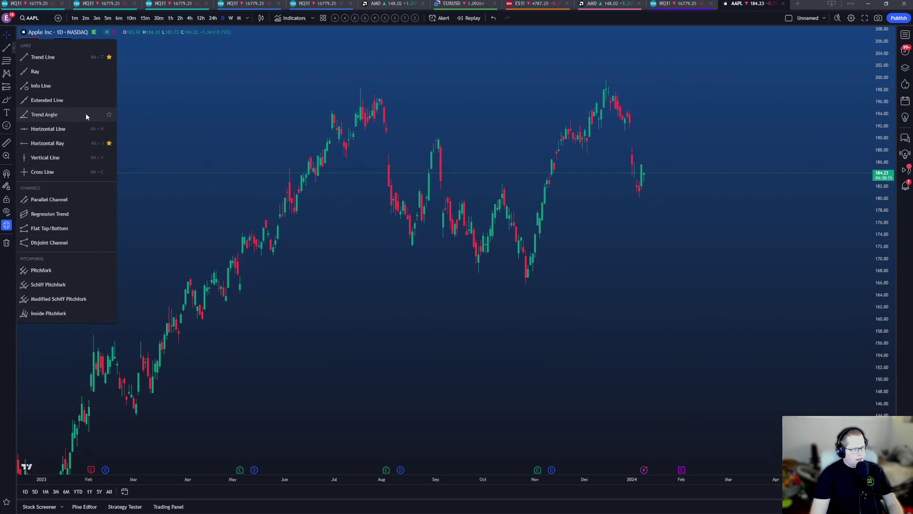
click(109, 57)
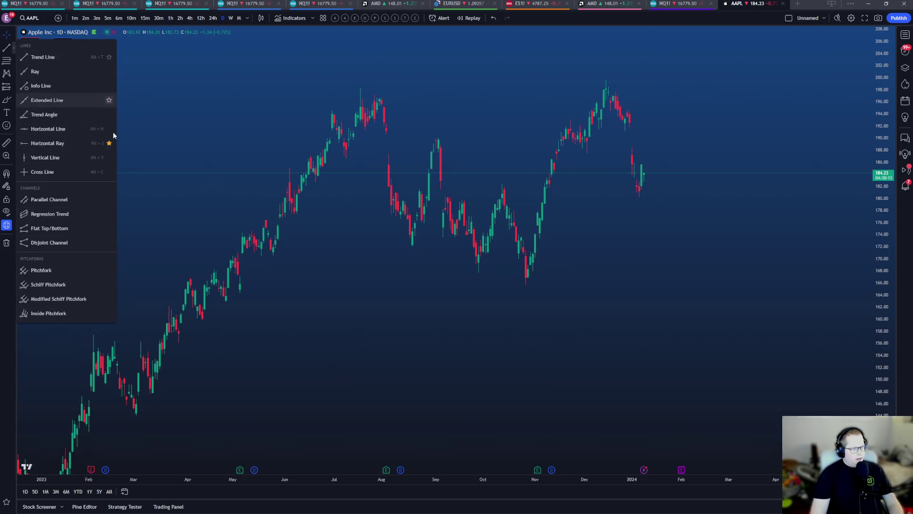
click(110, 144)
click(109, 58)
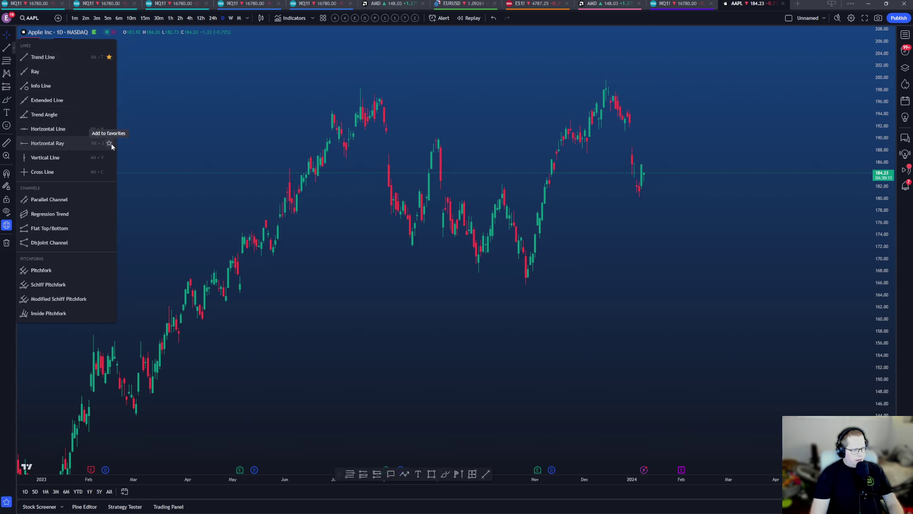
click(108, 143)
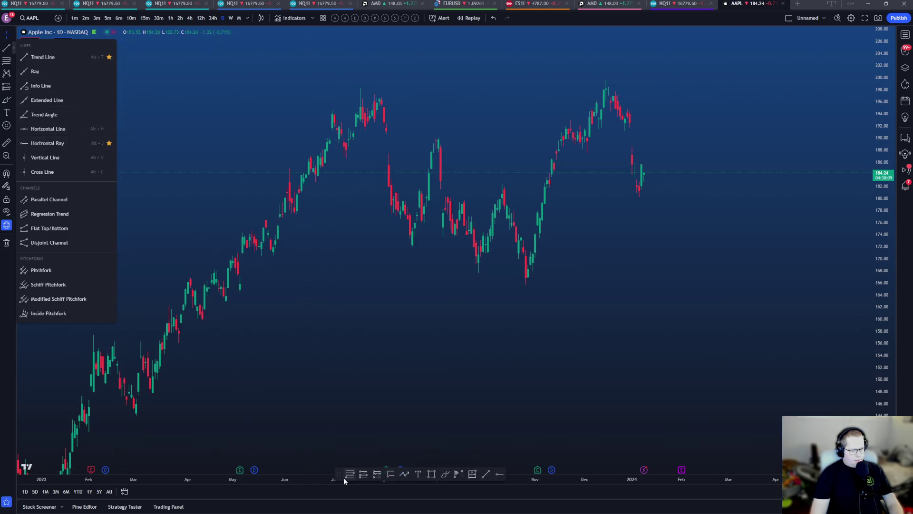
drag(337, 476, 340, 480)
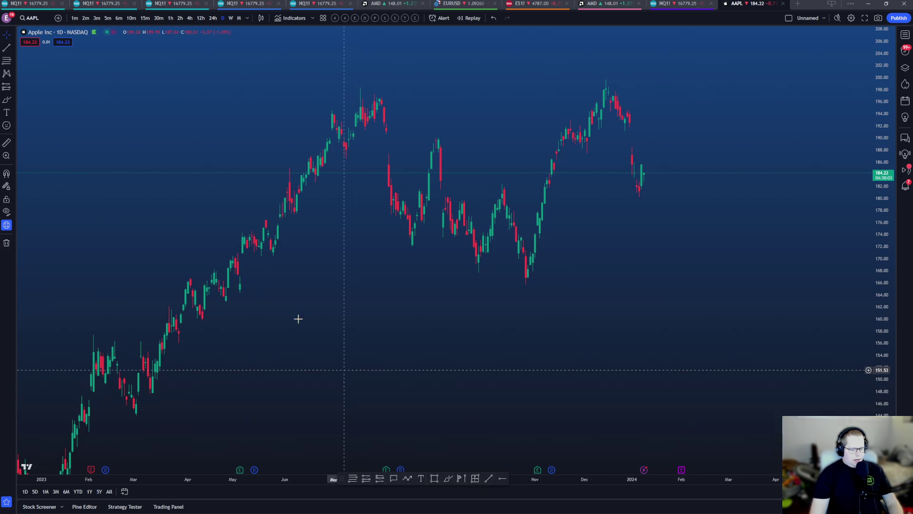
click(15, 89)
click(14, 100)
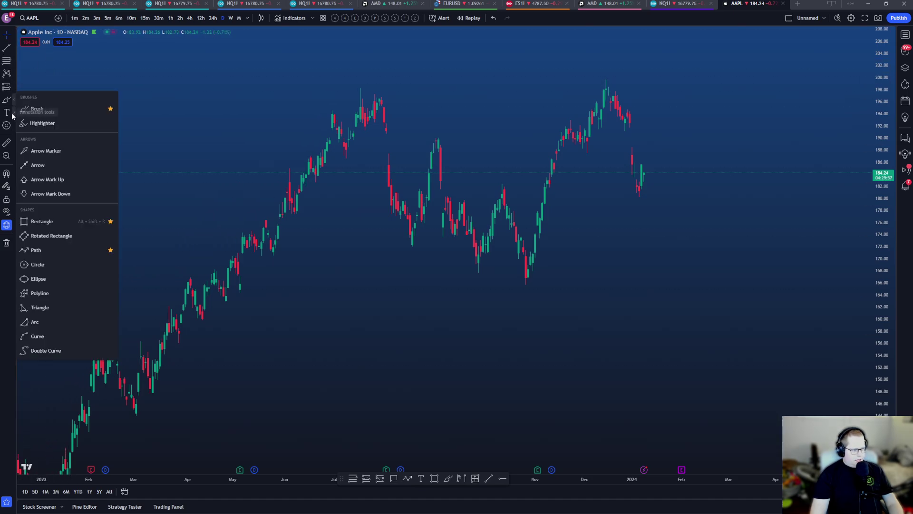
click(12, 116)
click(13, 127)
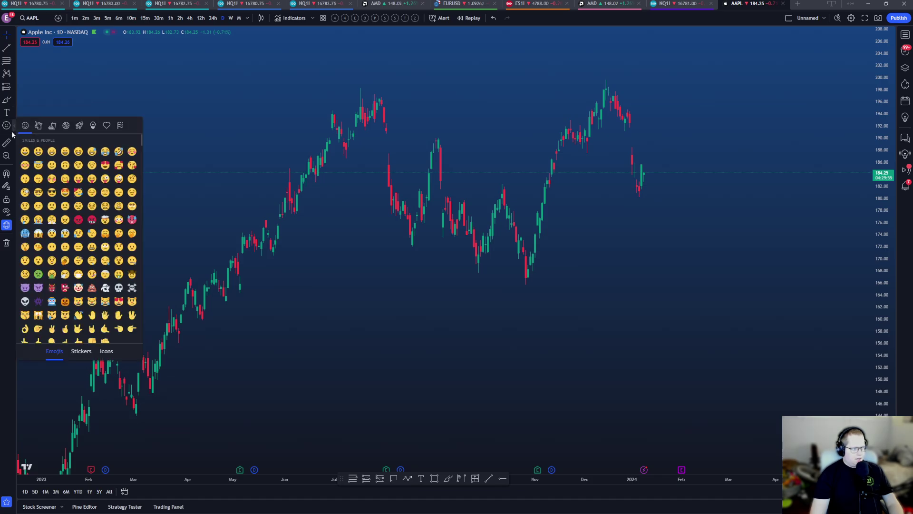
click(25, 151)
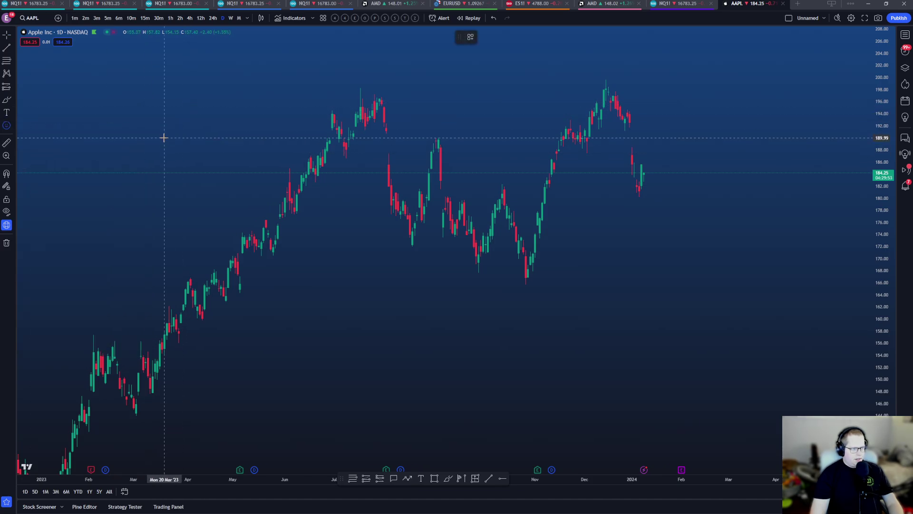
click(164, 138)
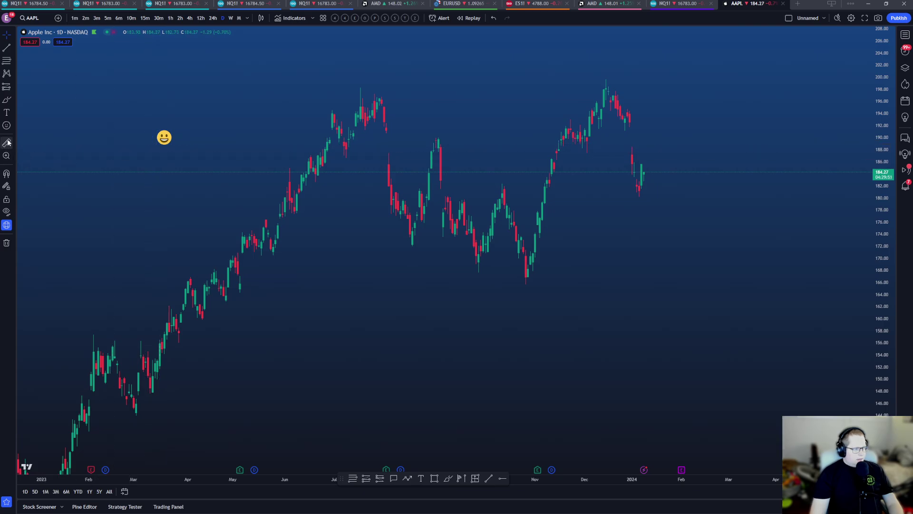
click(6, 87)
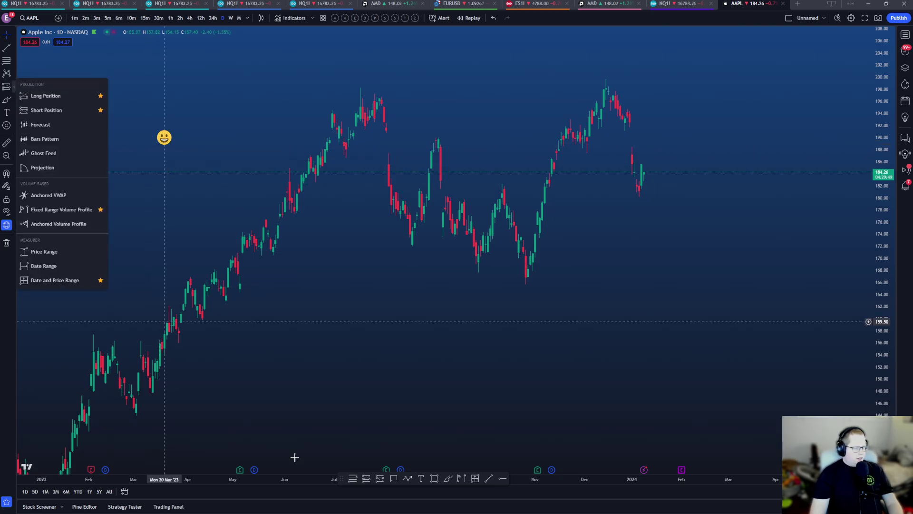
click(352, 479)
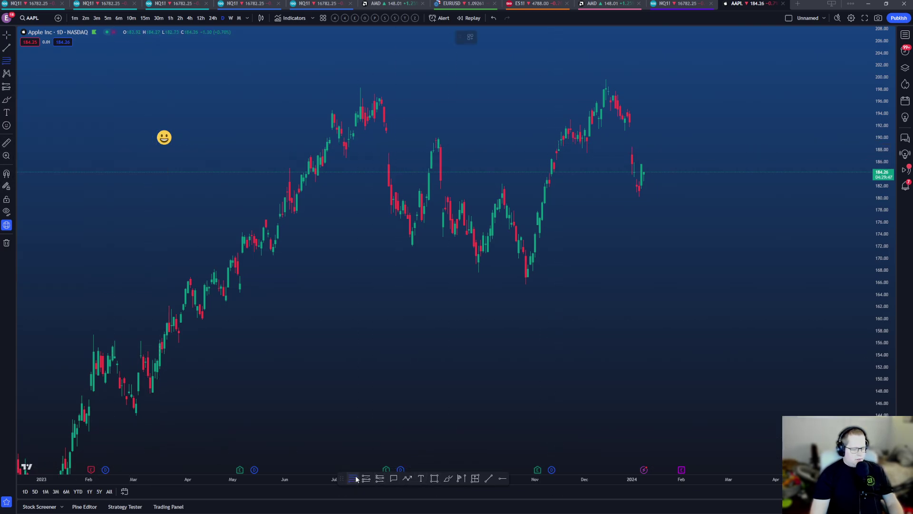
click(371, 94)
click(479, 253)
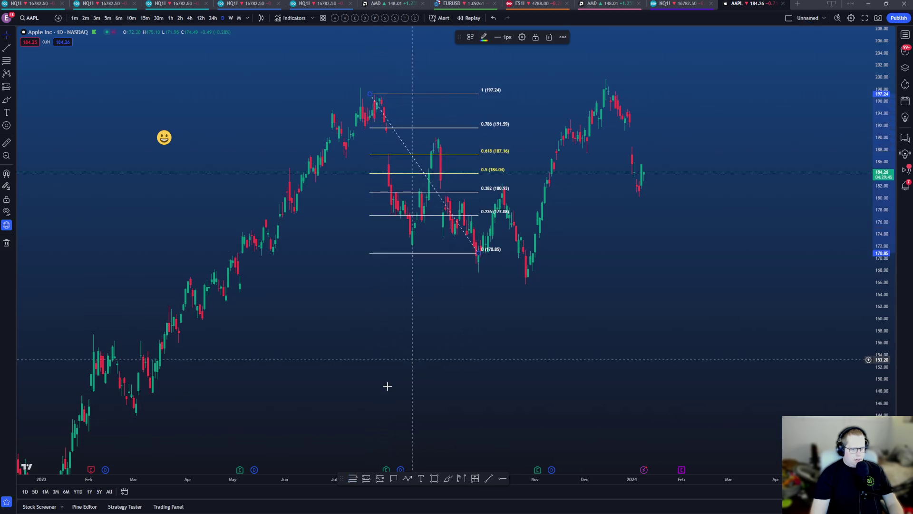
click(380, 478)
click(535, 261)
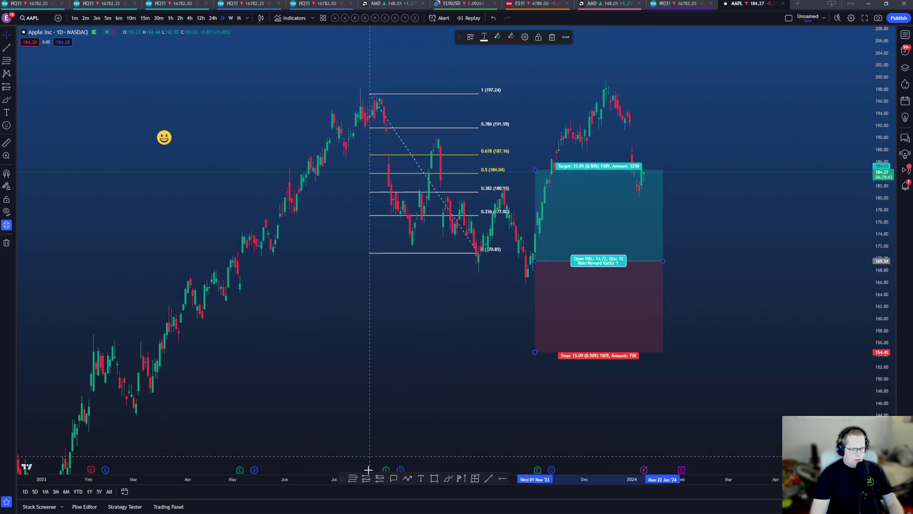
key(ctrl+z)
key(ctrl+z)
key(ctrl+z)
key(ctrl+z)
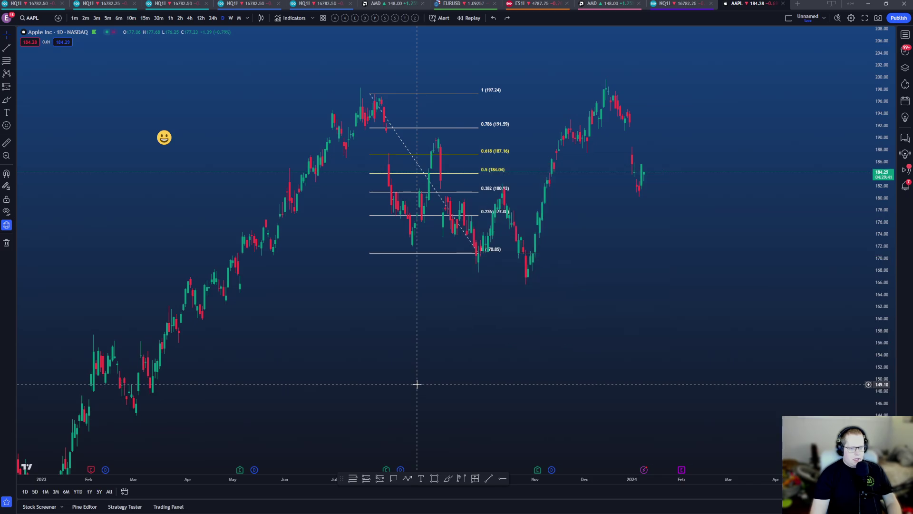
key(ctrl+z)
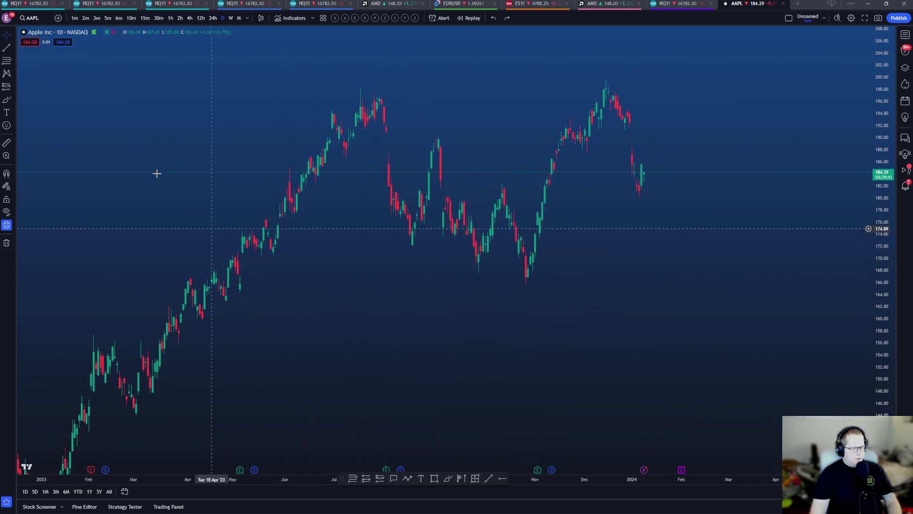
click(16, 63)
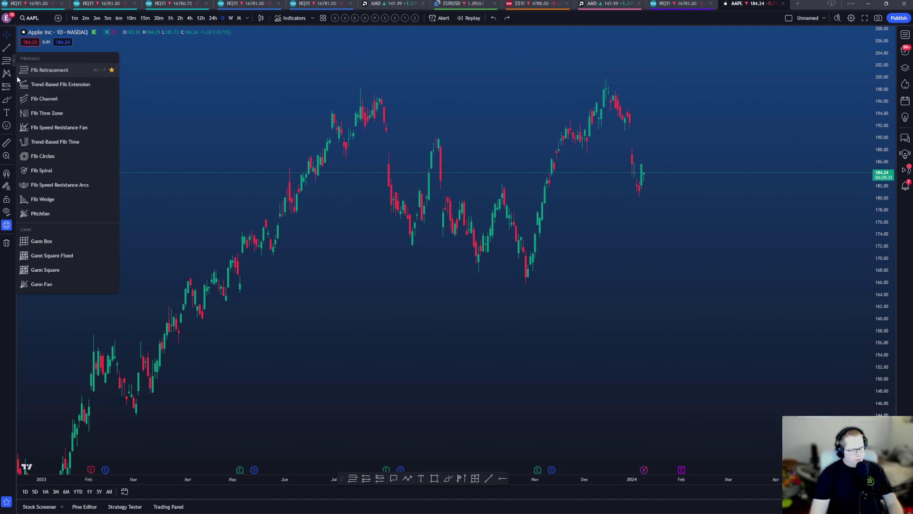
click(13, 54)
click(13, 53)
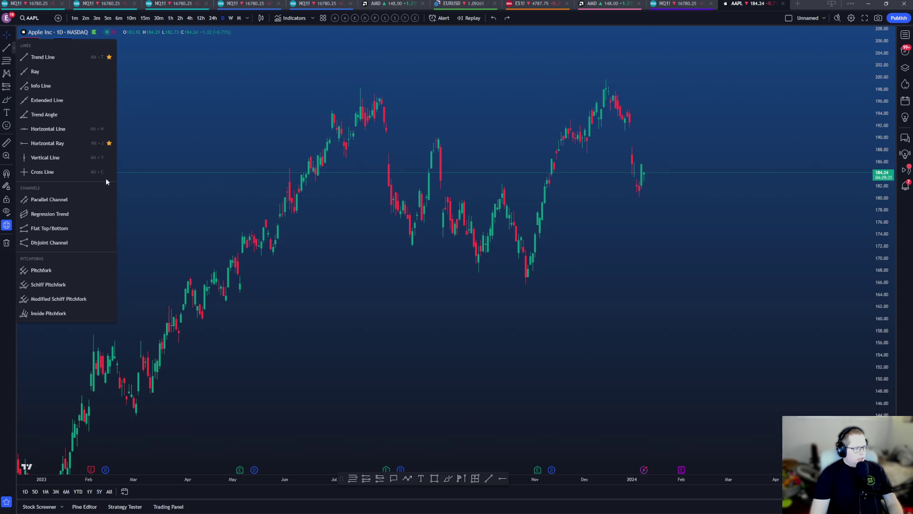
click(13, 74)
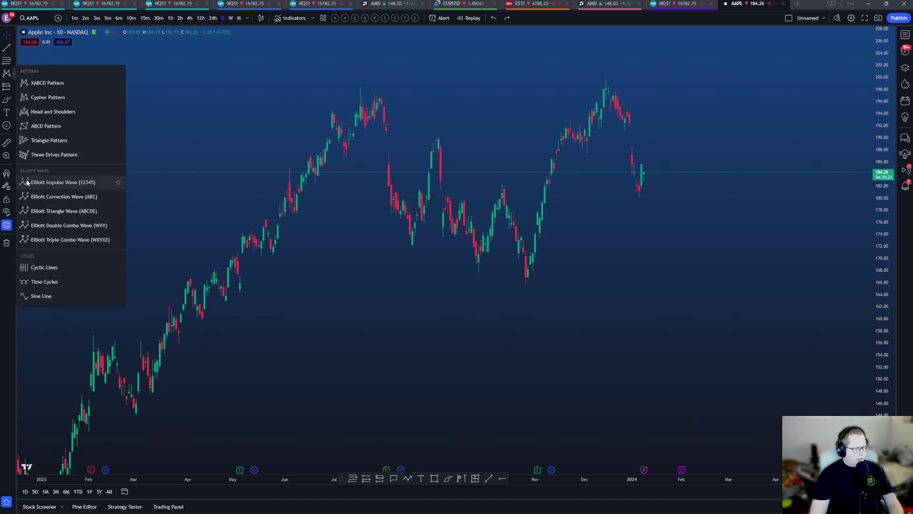
click(14, 88)
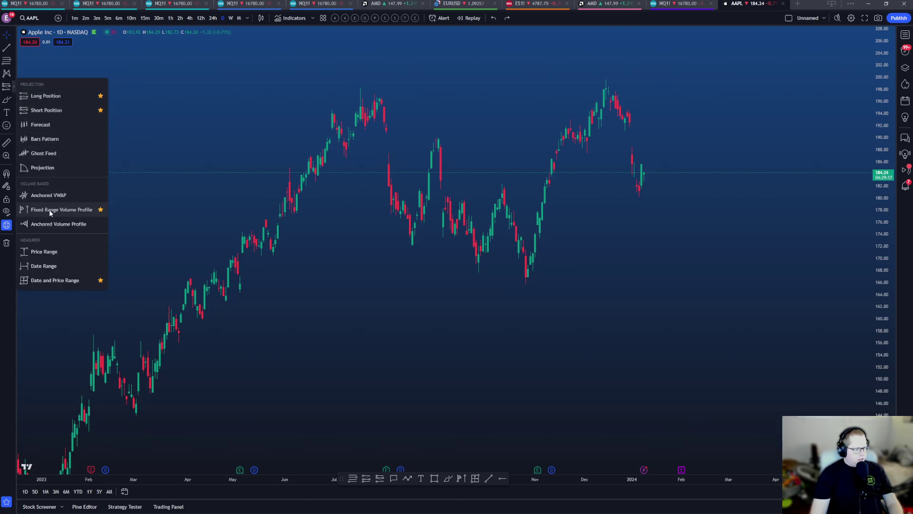
drag(380, 466, 373, 464)
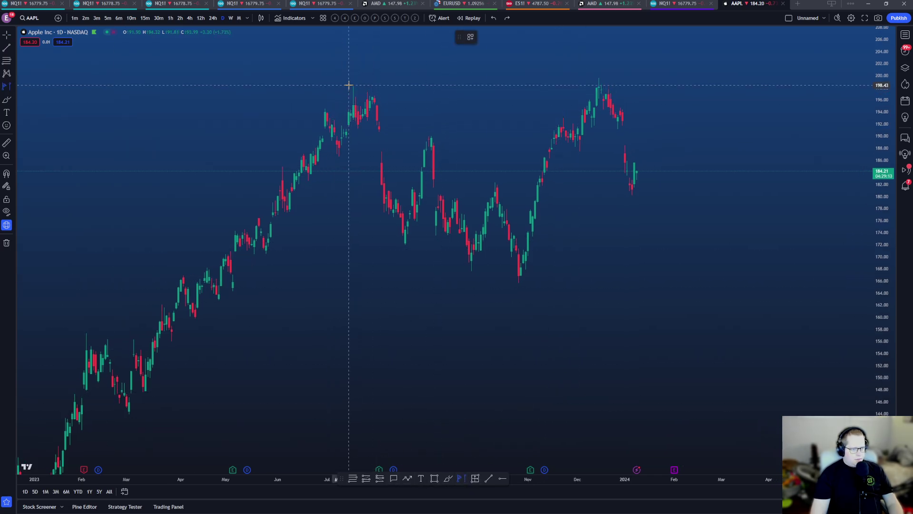
click(423, 244)
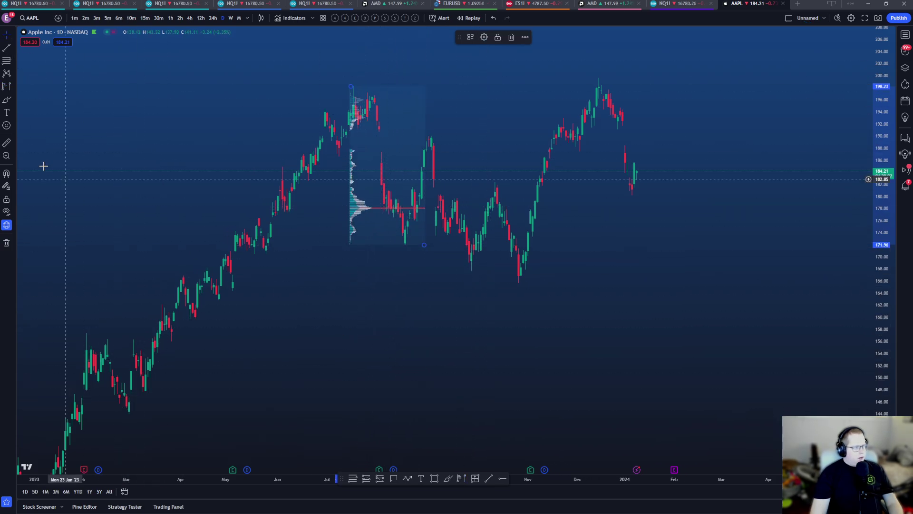
key(Delete)
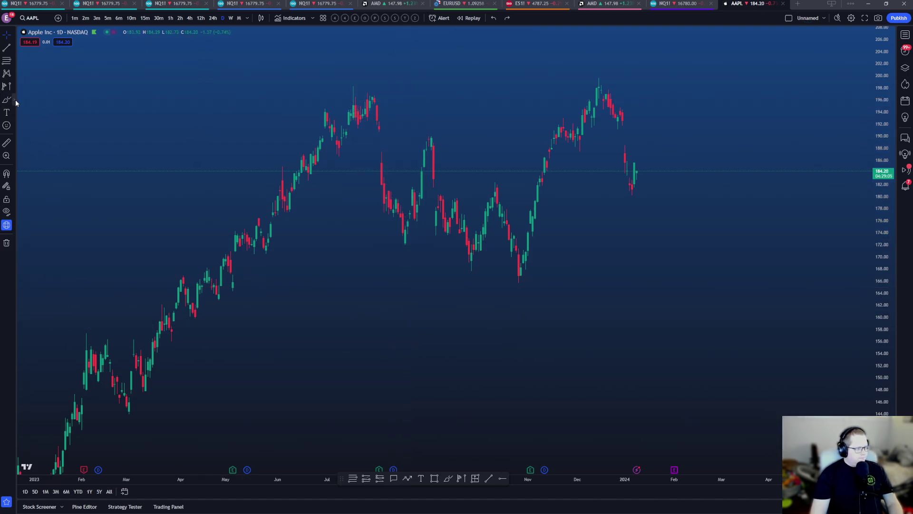
click(16, 103)
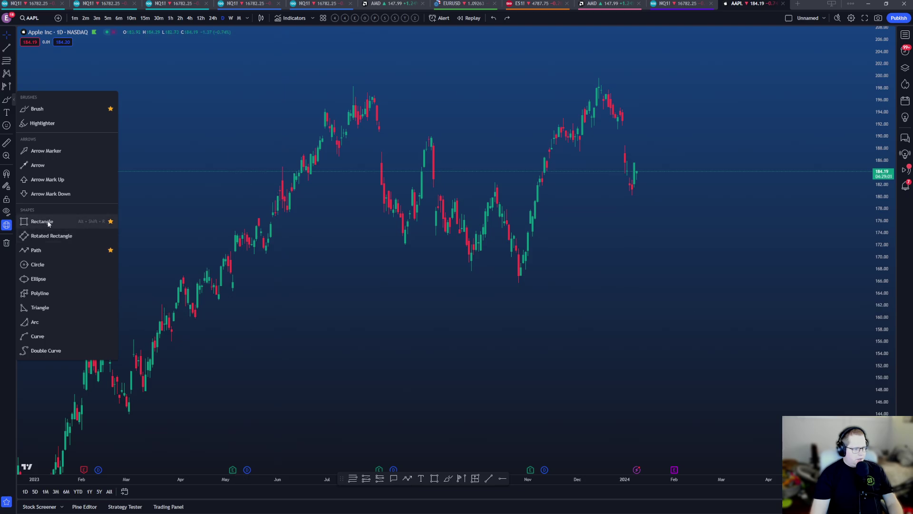
click(418, 429)
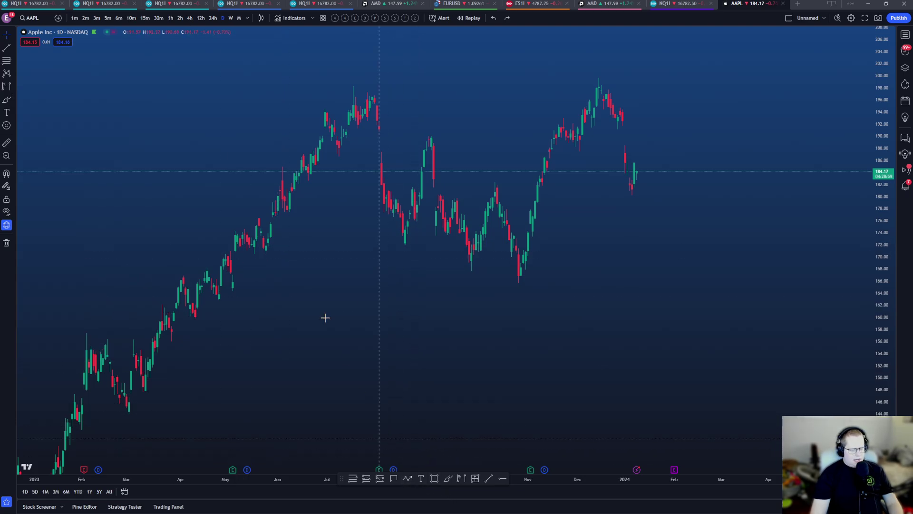
click(14, 117)
right_click(428, 443)
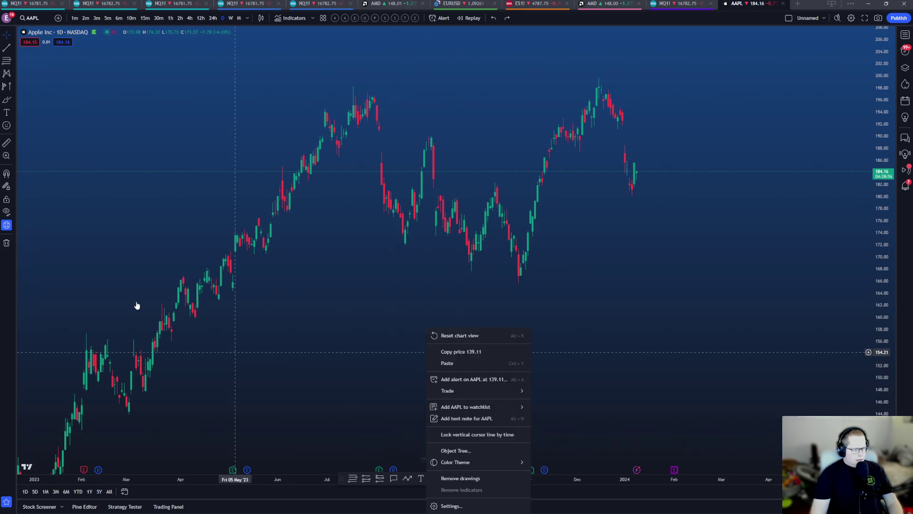
click(350, 359)
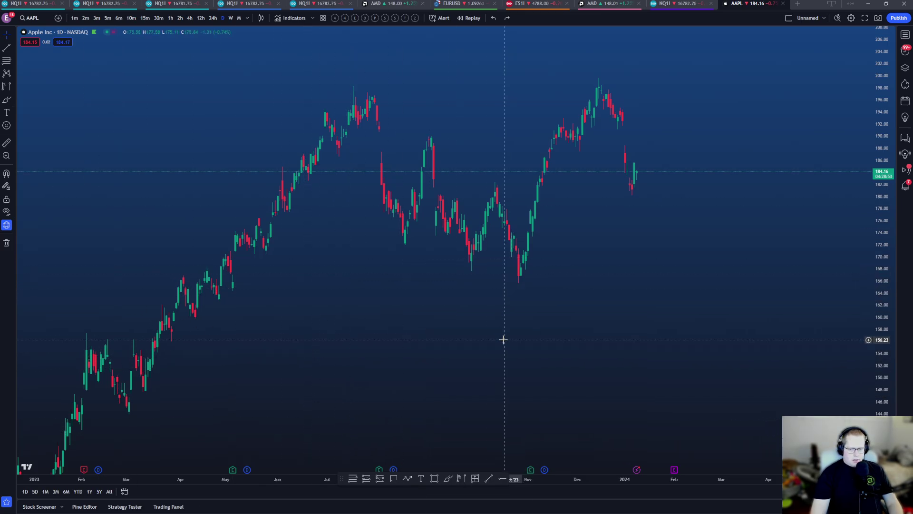
scroll(367, 300, right, 2)
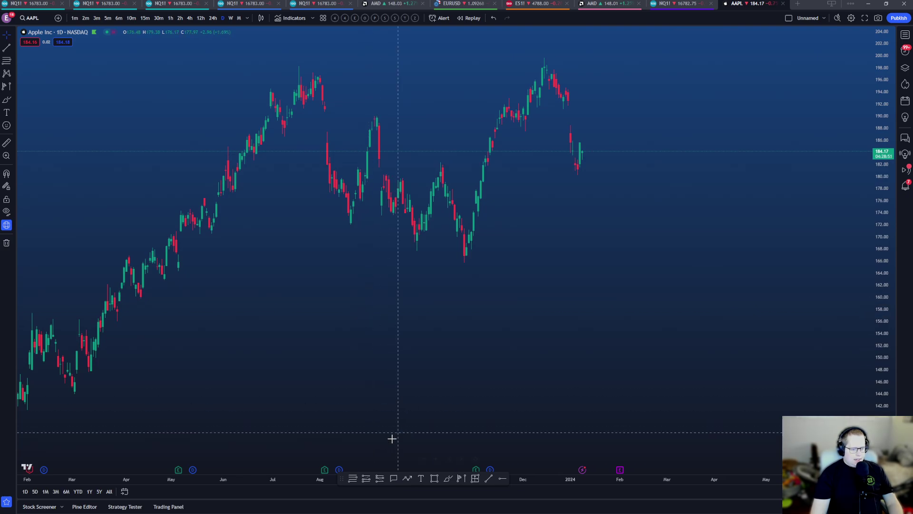
click(396, 185)
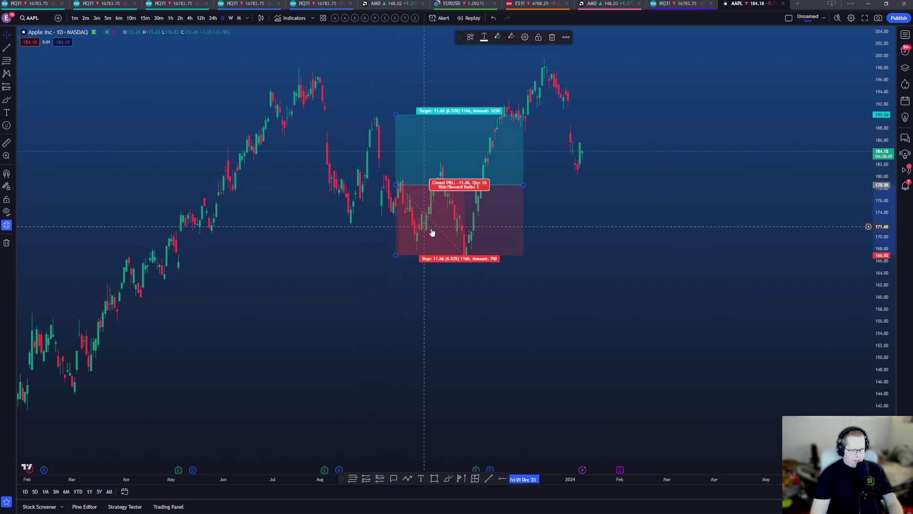
double_click(431, 233)
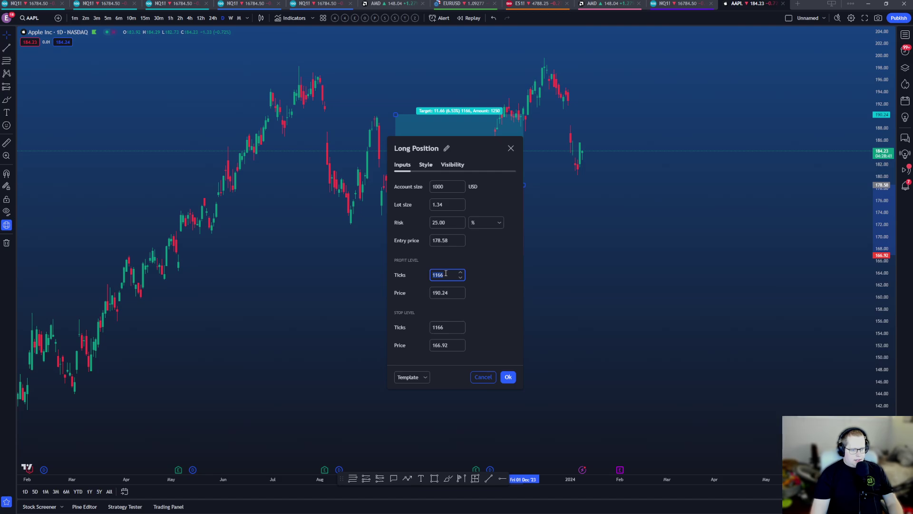
text(0)
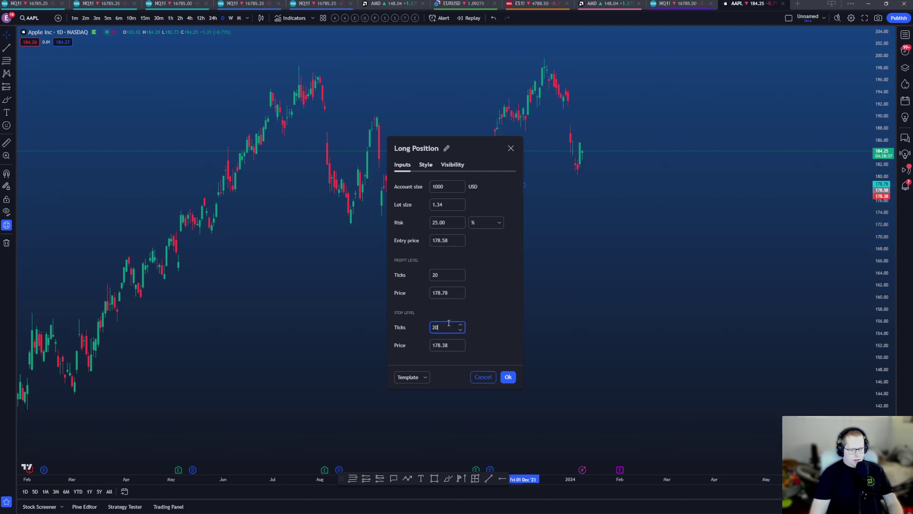
click(508, 377)
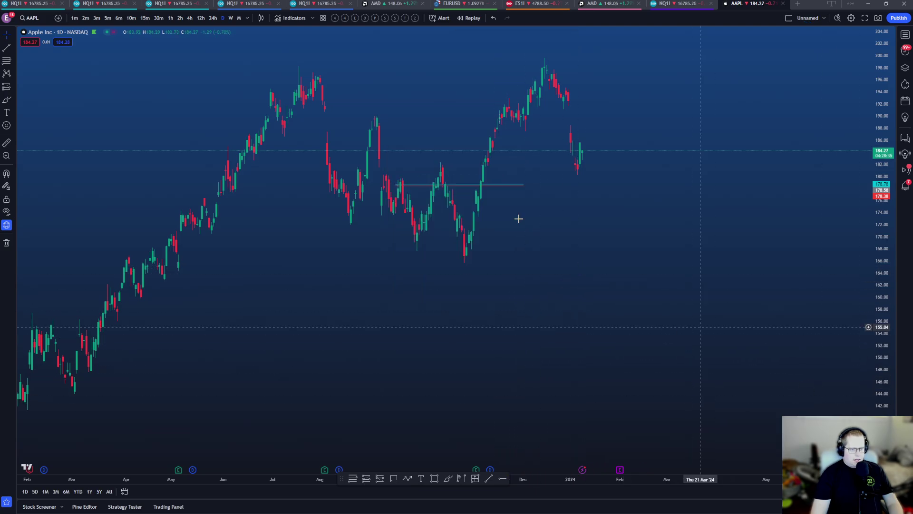
click(472, 188)
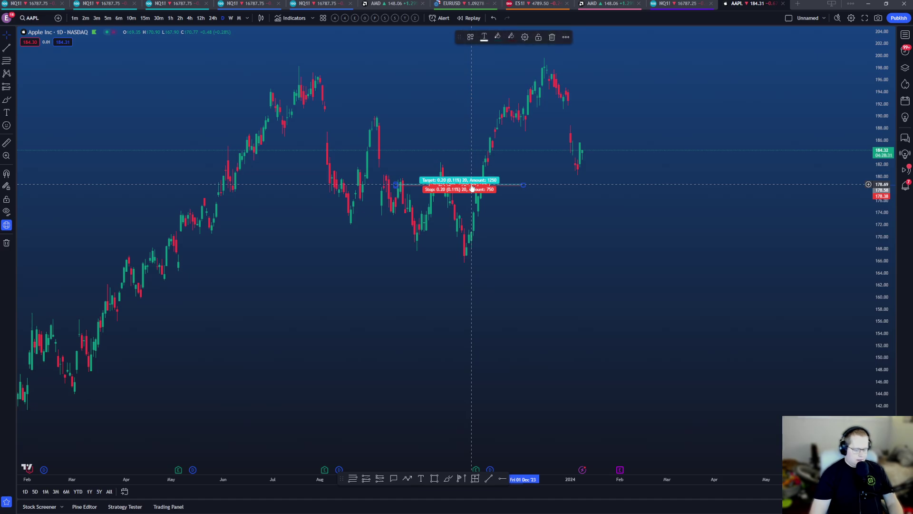
key(Delete)
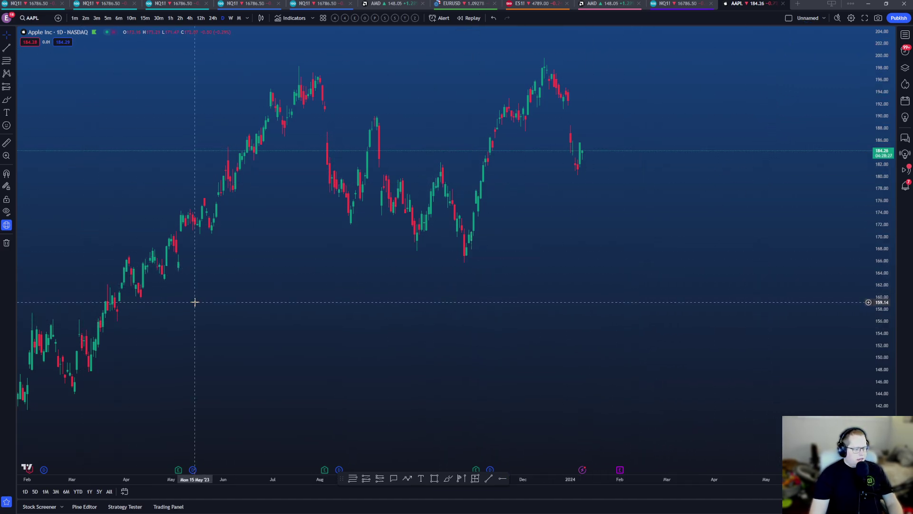
Add ES1! as a comparison symbol in its own pane below the AAPL chart.
click(58, 18)
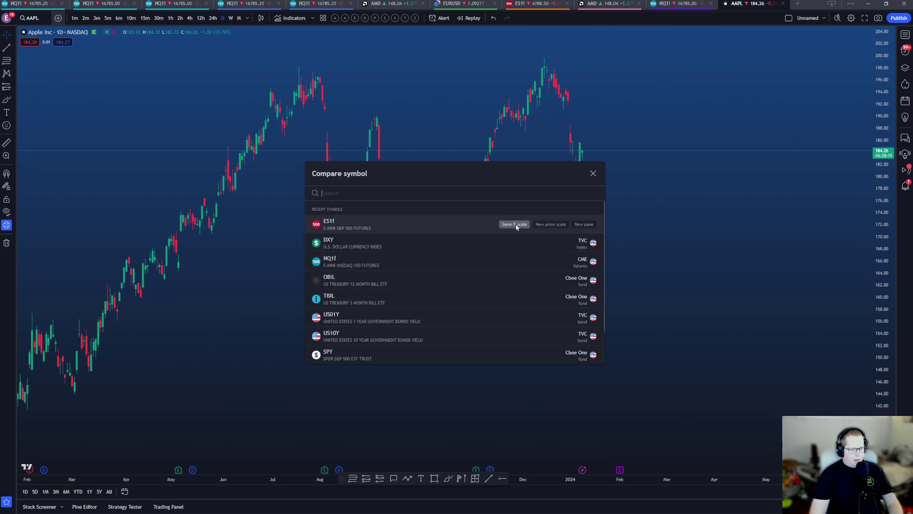
click(585, 224)
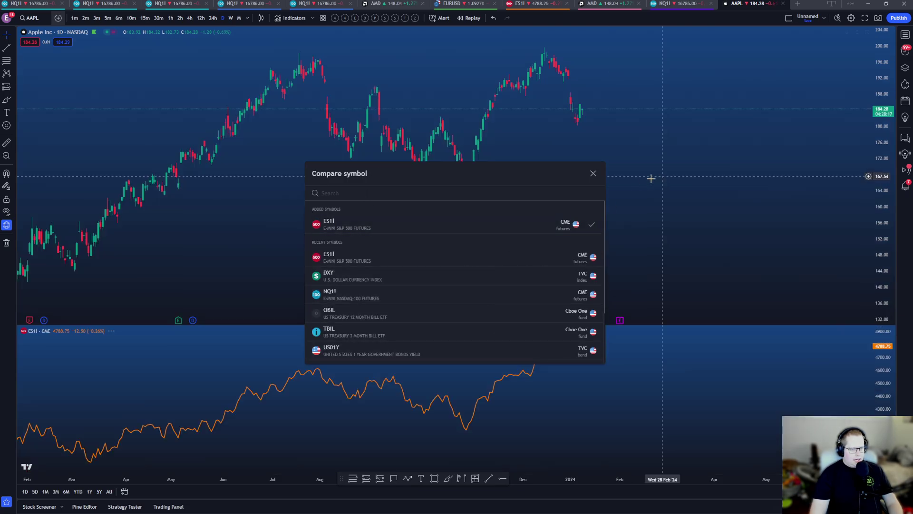
click(593, 174)
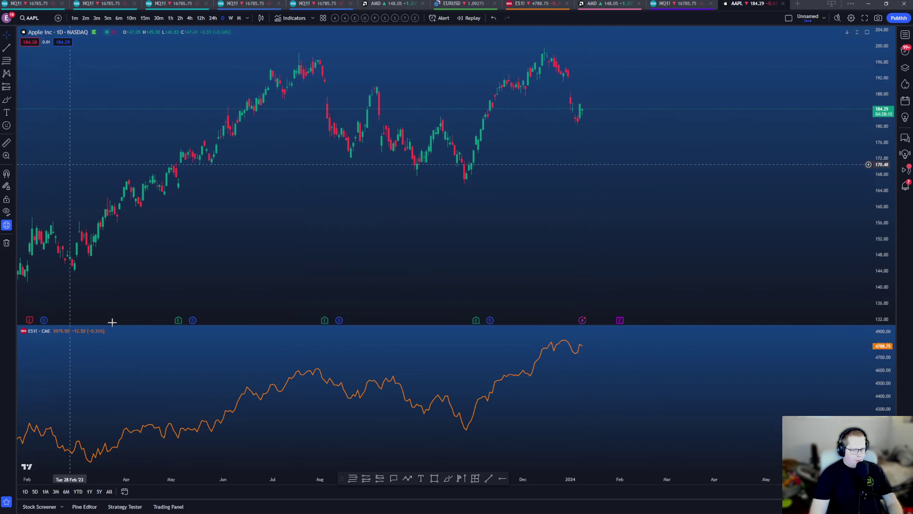
Set the ES1! pane's style to Candles, then pan and zoom toward recent months.
click(67, 331)
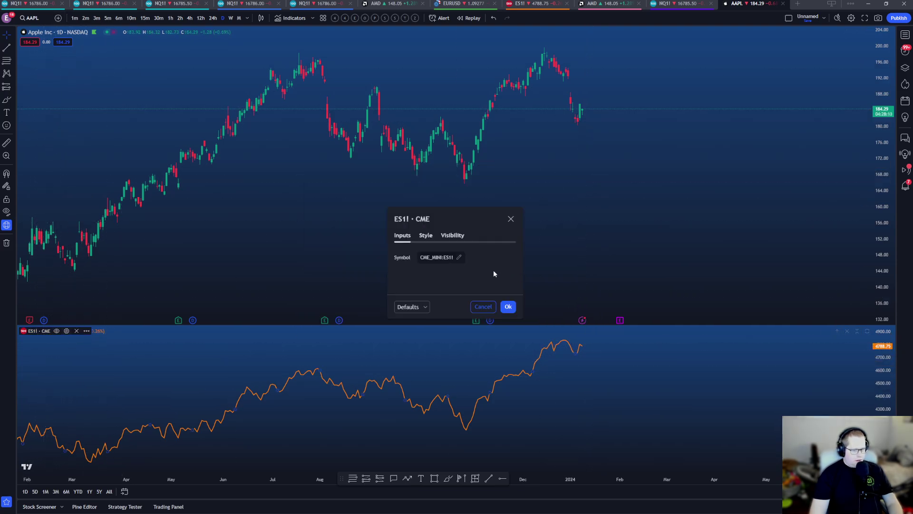
click(430, 237)
click(459, 258)
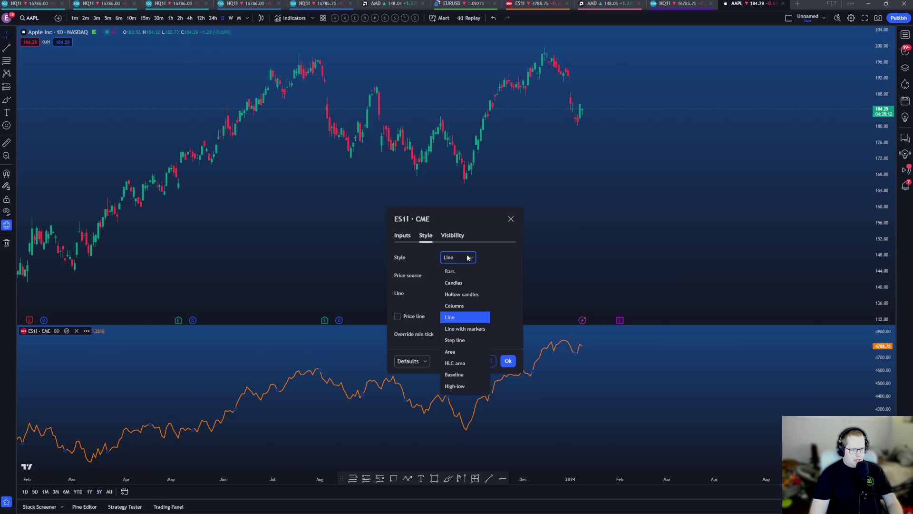
click(459, 283)
click(508, 396)
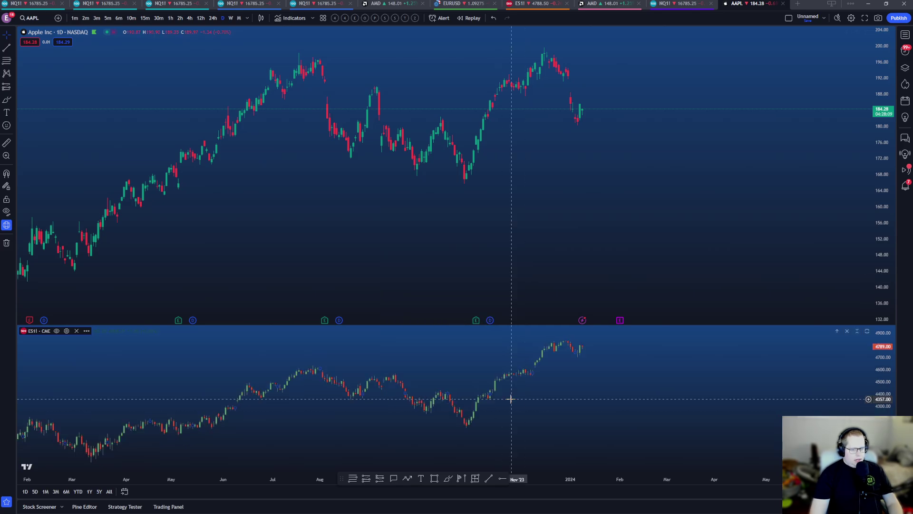
drag(509, 398, 587, 393)
scroll(673, 414, up, 3)
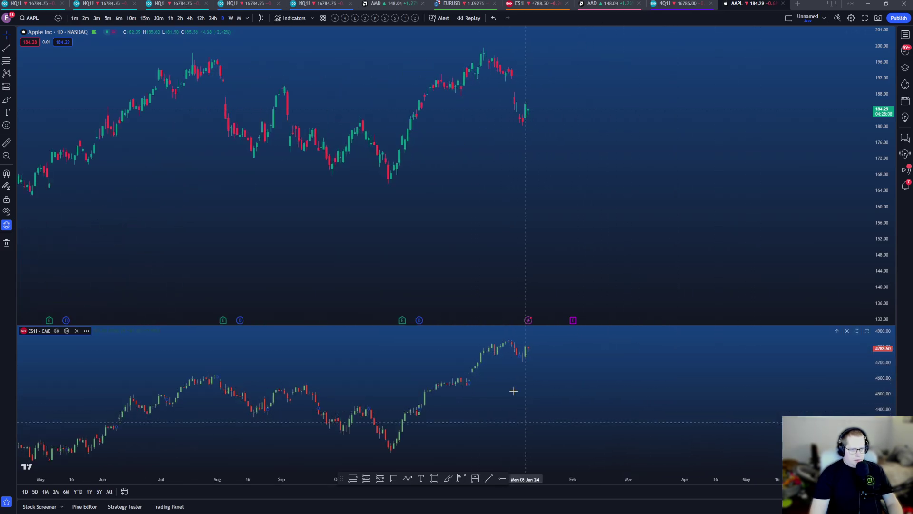
Switch the AAPL chart to 5-minute bars and pan to the latest sessions.
click(107, 17)
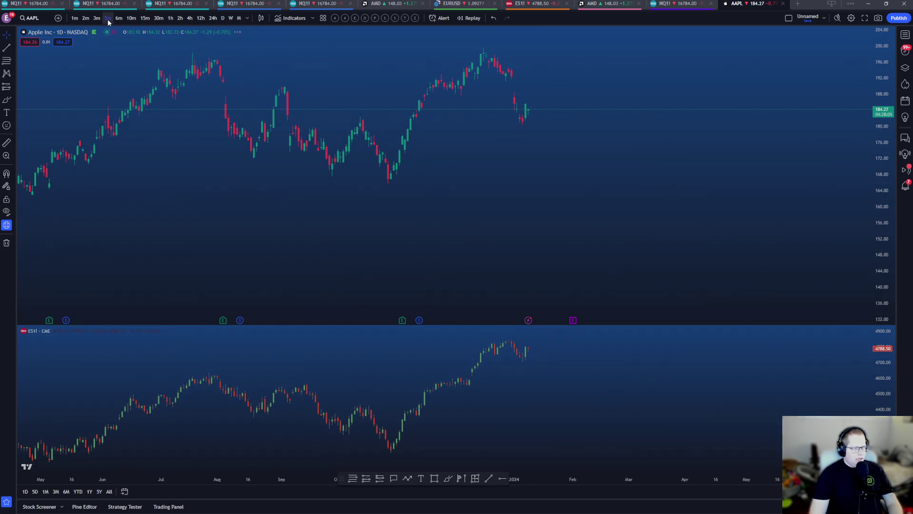
right_click(618, 191)
click(666, 197)
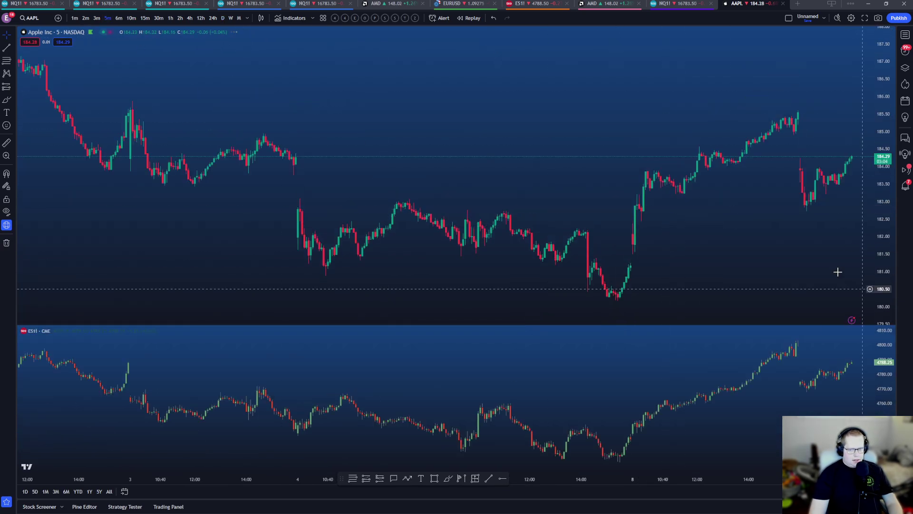
drag(836, 271, 579, 255)
right_click(478, 209)
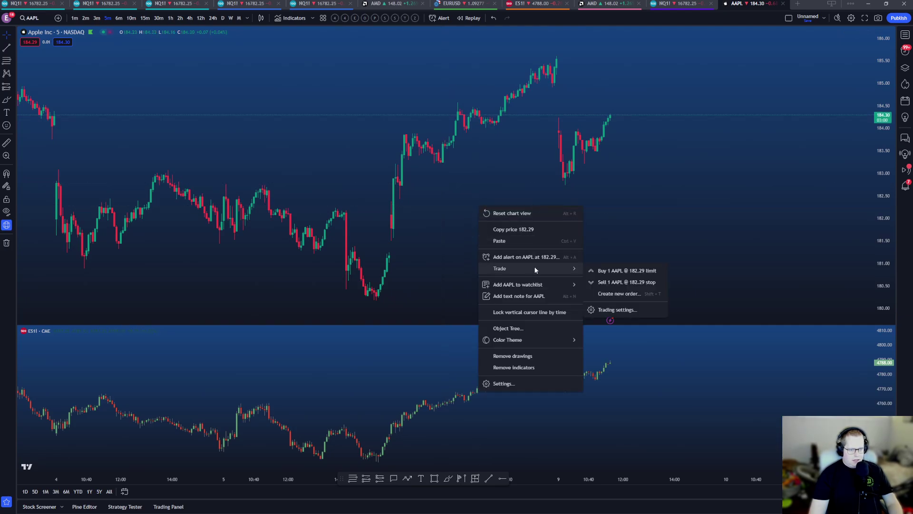
click(579, 183)
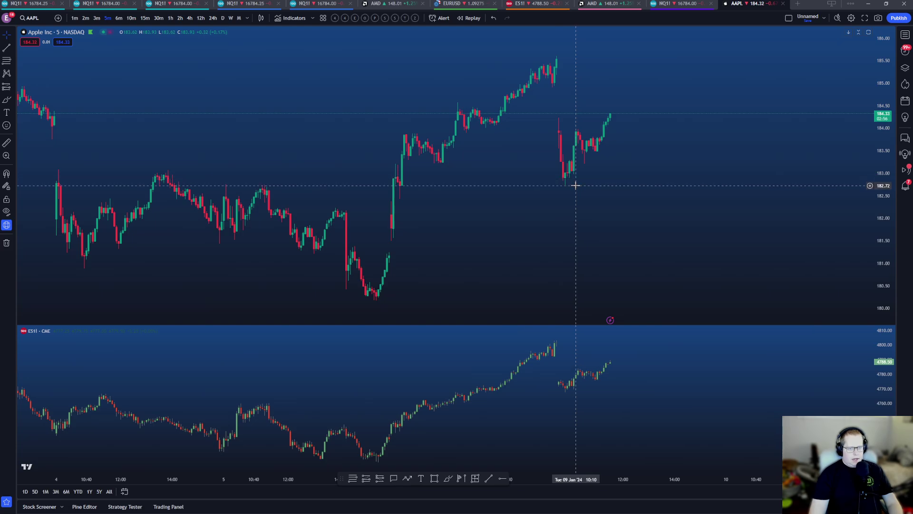
right_click(572, 184)
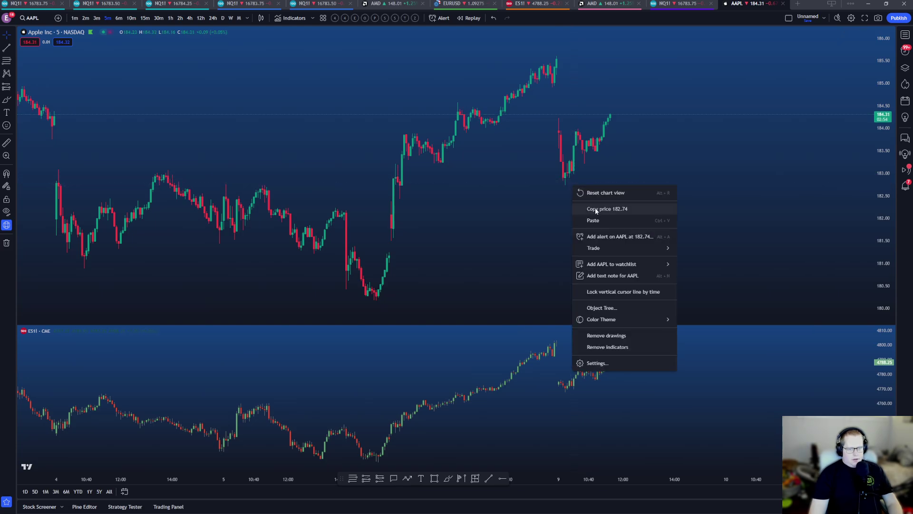
click(613, 236)
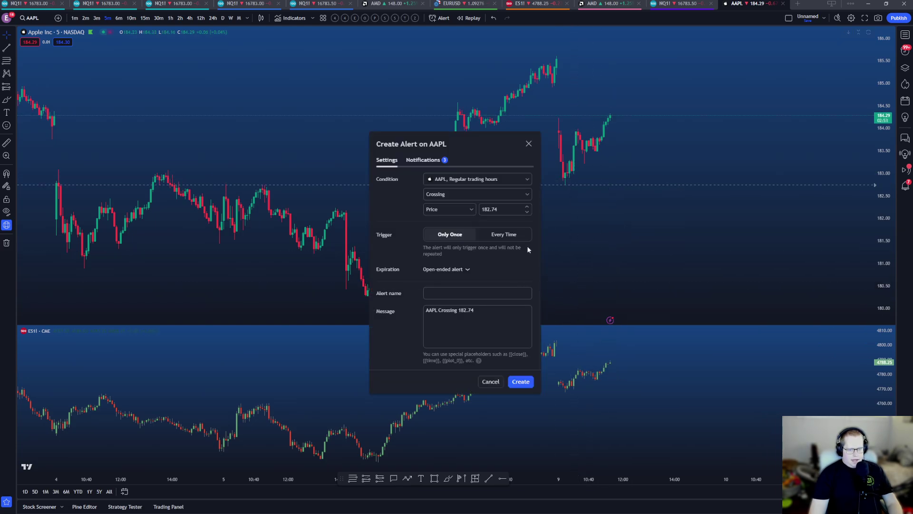
click(432, 161)
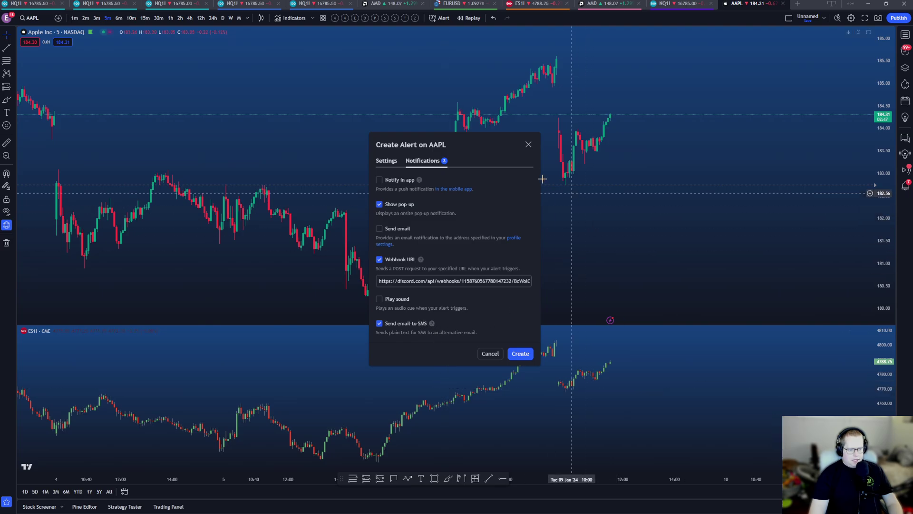
click(386, 160)
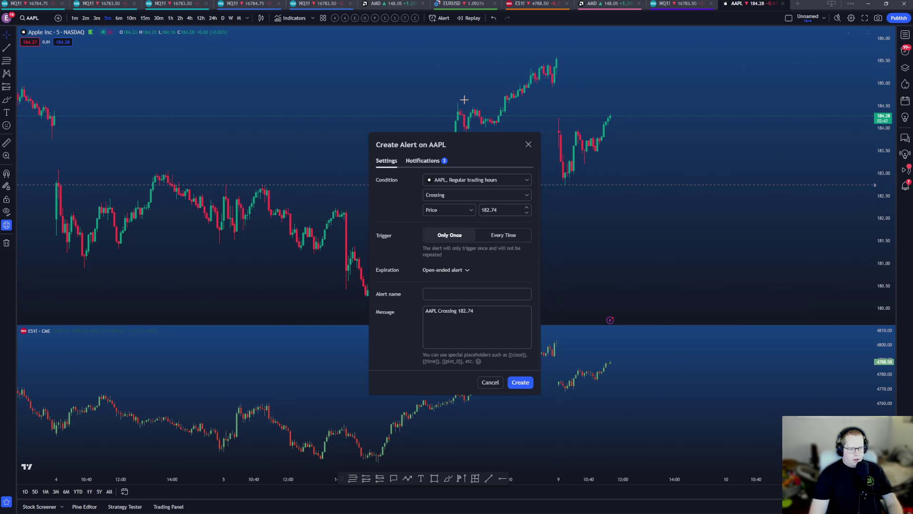
click(528, 144)
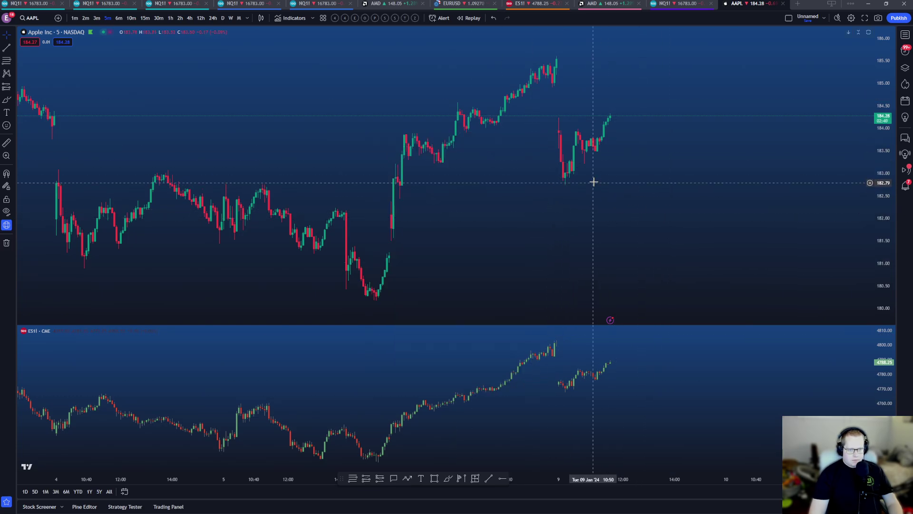
Reset the AAPL chart view, pan to earlier bars, and open the Compare symbol list.
right_click(600, 200)
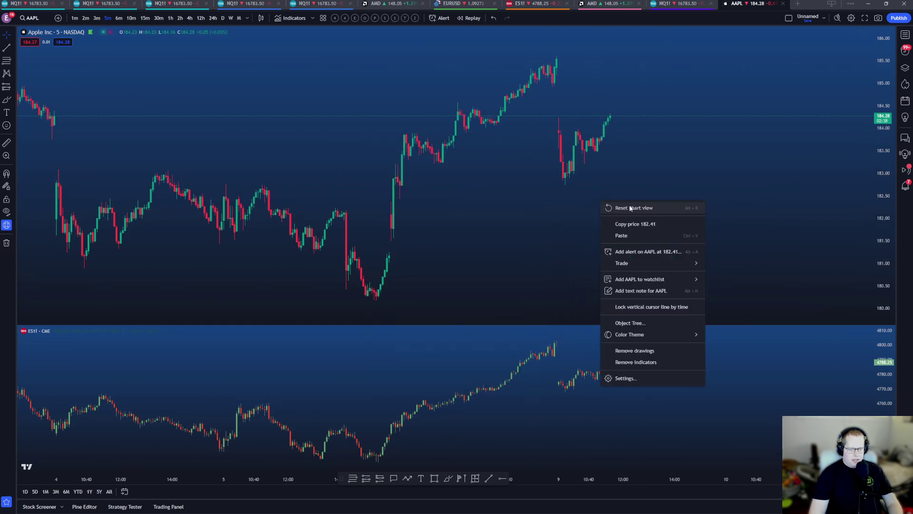
click(630, 208)
drag(764, 229, 618, 228)
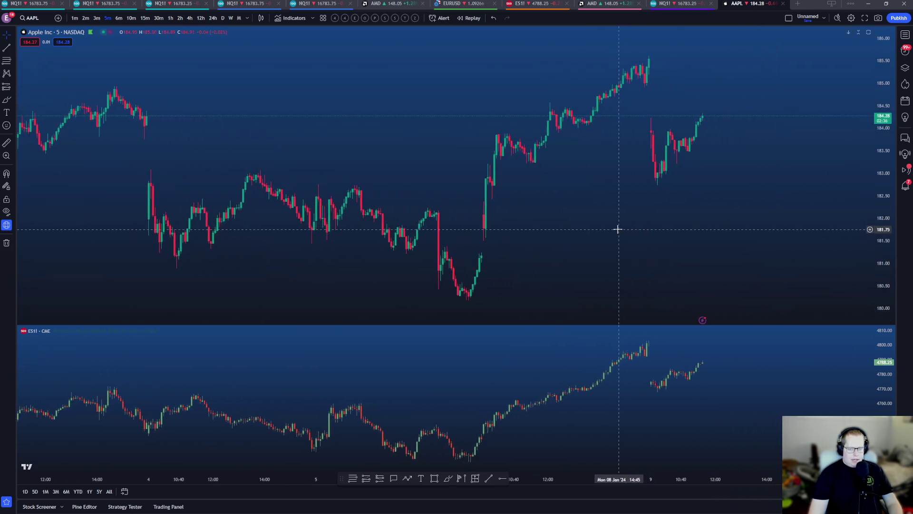
drag(678, 200, 627, 200)
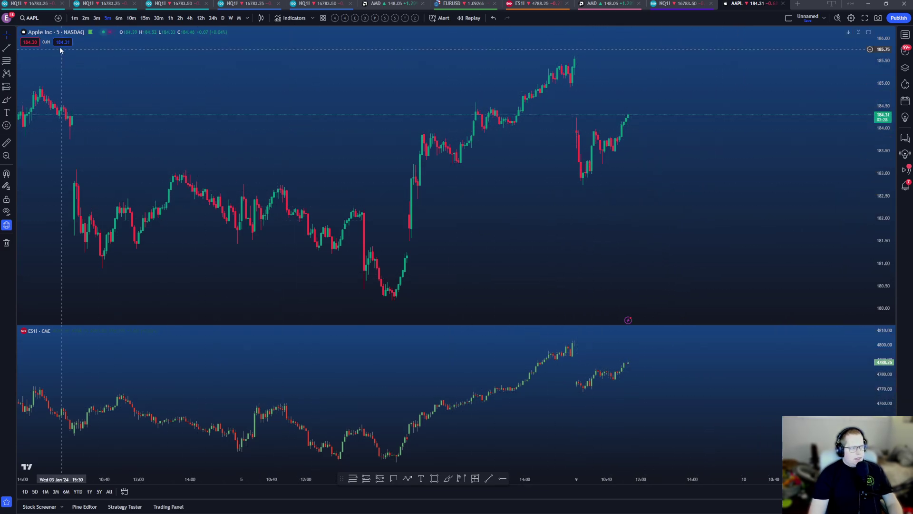
click(58, 18)
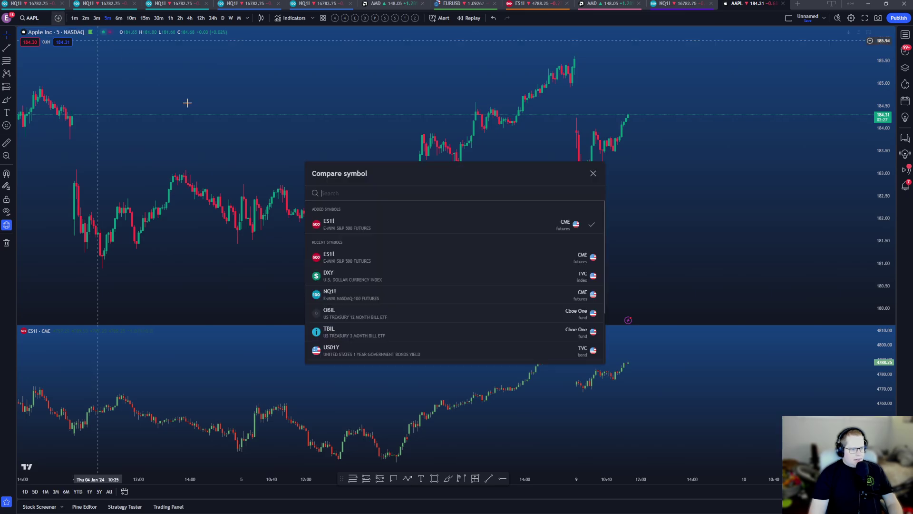
Close Compare, switch to the NQ1! tab, and add DXY in its own pane.
key(Escape)
key(ctrl+Tab)
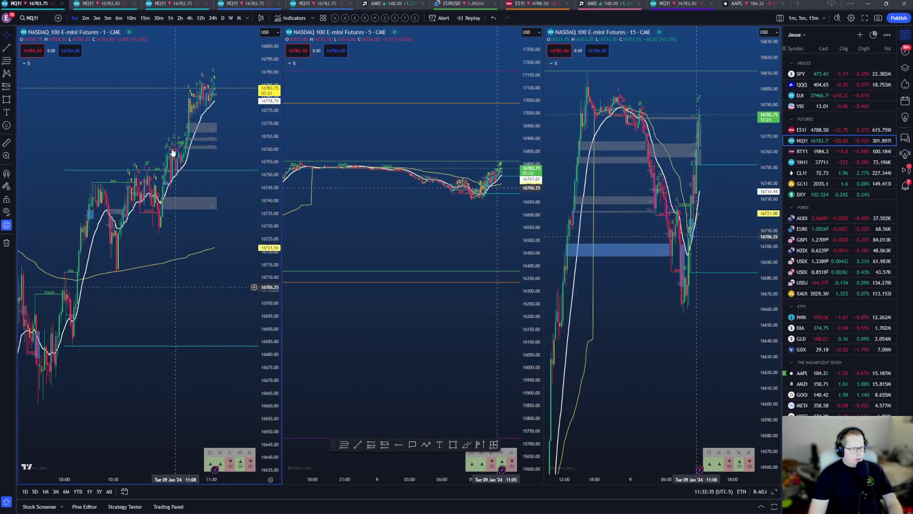
click(58, 18)
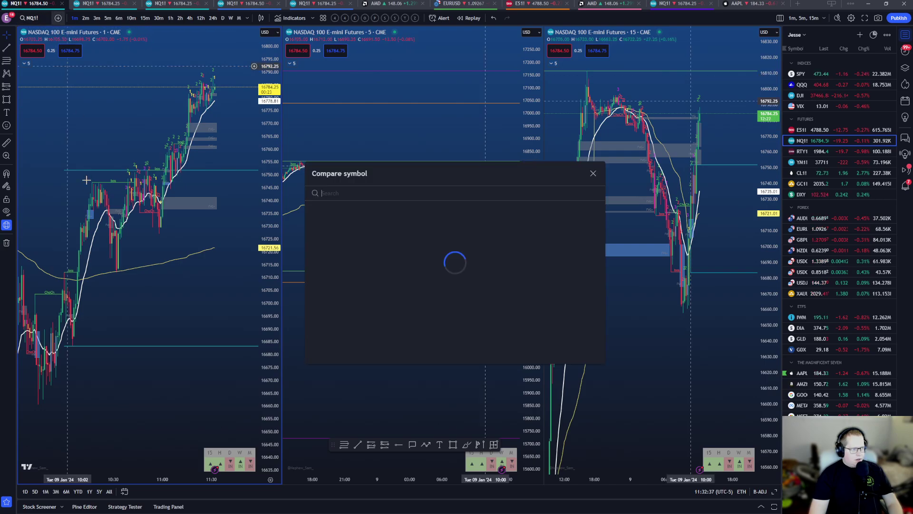
click(583, 243)
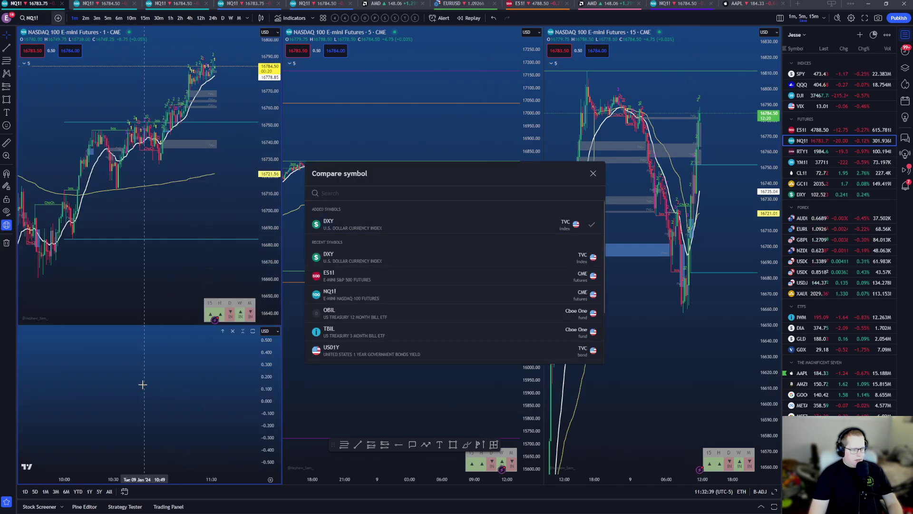
key(Escape)
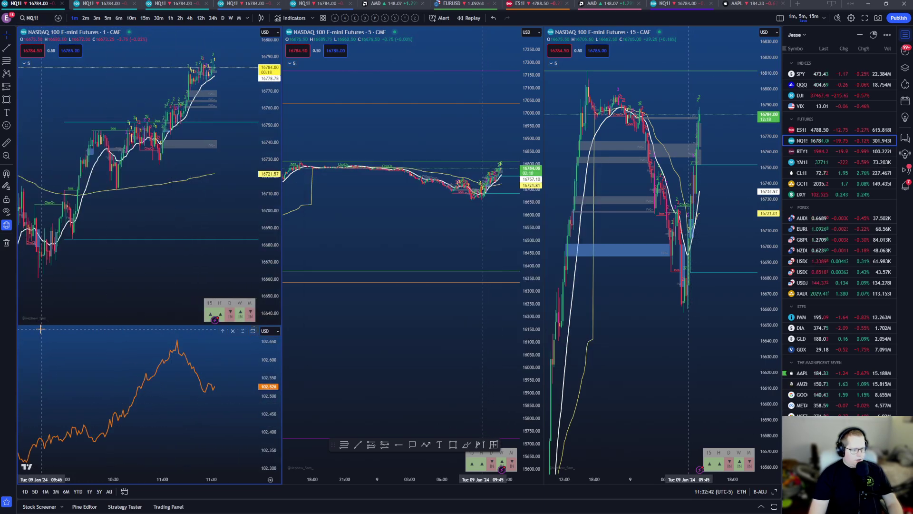
Expand the 1-minute chart's indicator list and draw the DXY pane as candles.
click(24, 63)
click(64, 331)
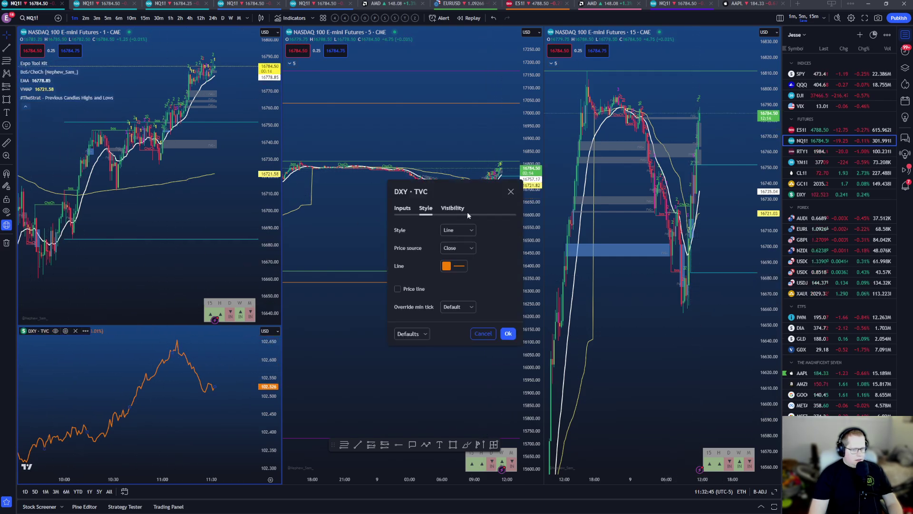
click(457, 230)
click(454, 255)
click(507, 369)
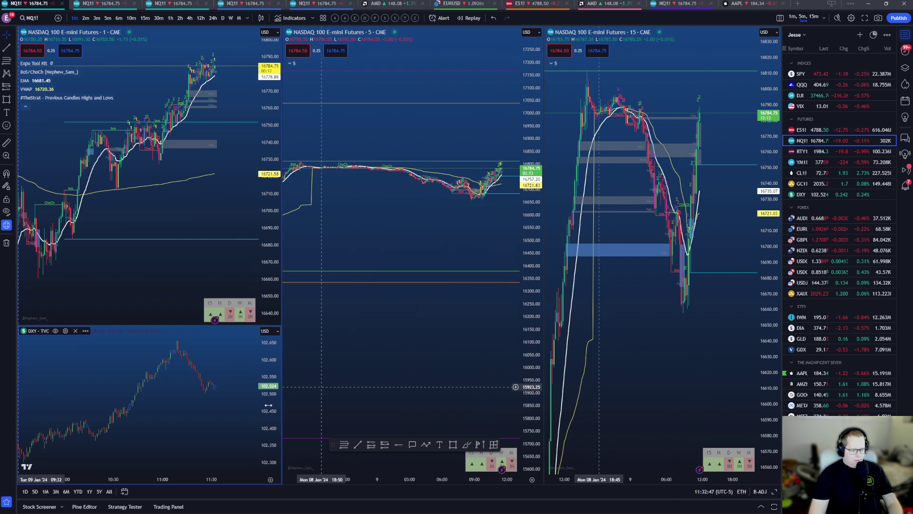
scroll(231, 410, right, 3)
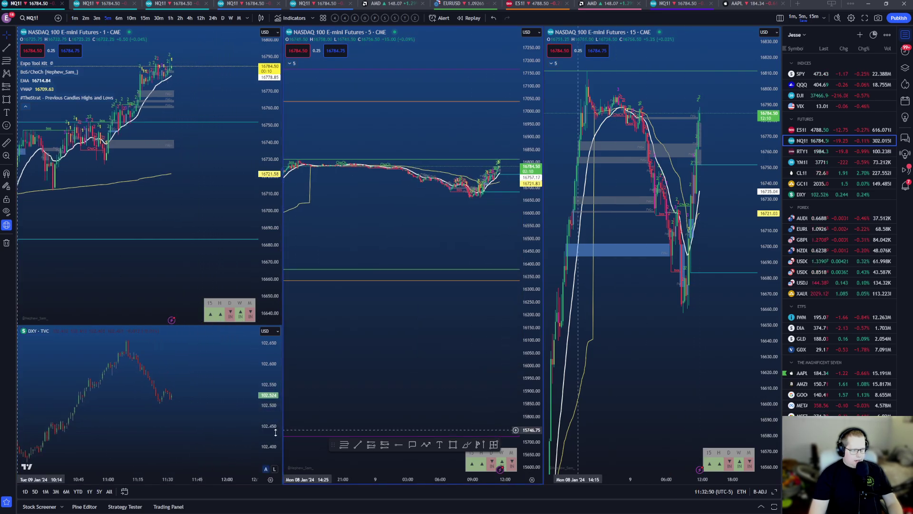
scroll(214, 402, down, 2)
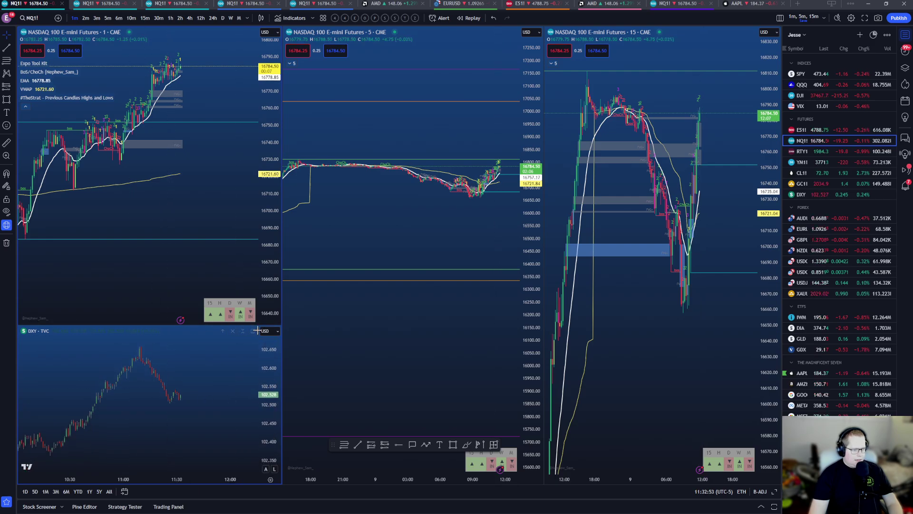
Remove the DXY pane, recentre the NQ chart, and return to the AAPL tab.
click(234, 331)
drag(195, 248, 198, 326)
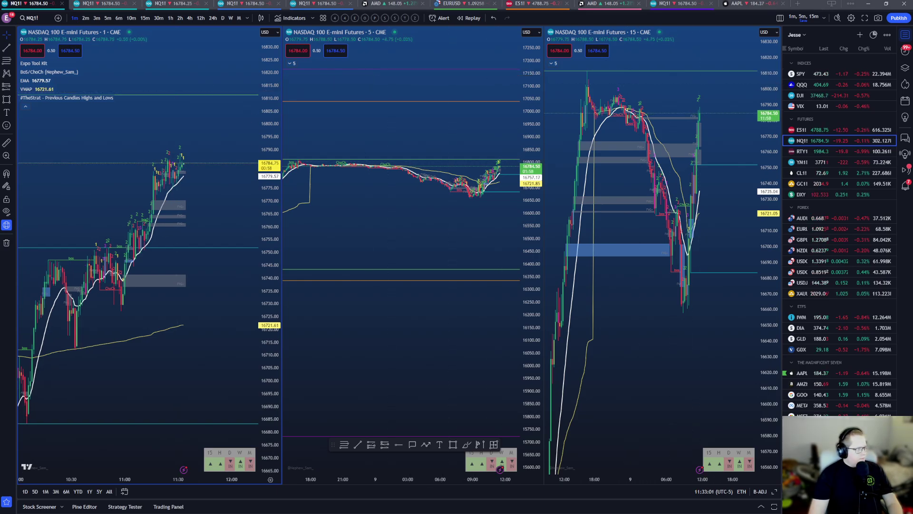
click(742, 3)
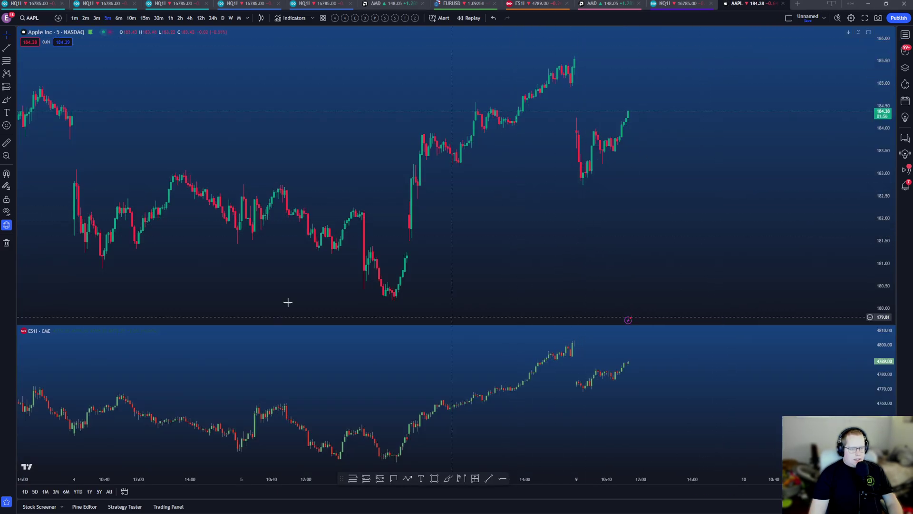
Remove the ES1! pane from the AAPL chart, leaving the timeframe unchanged, and flip to NQ1! and back.
click(77, 331)
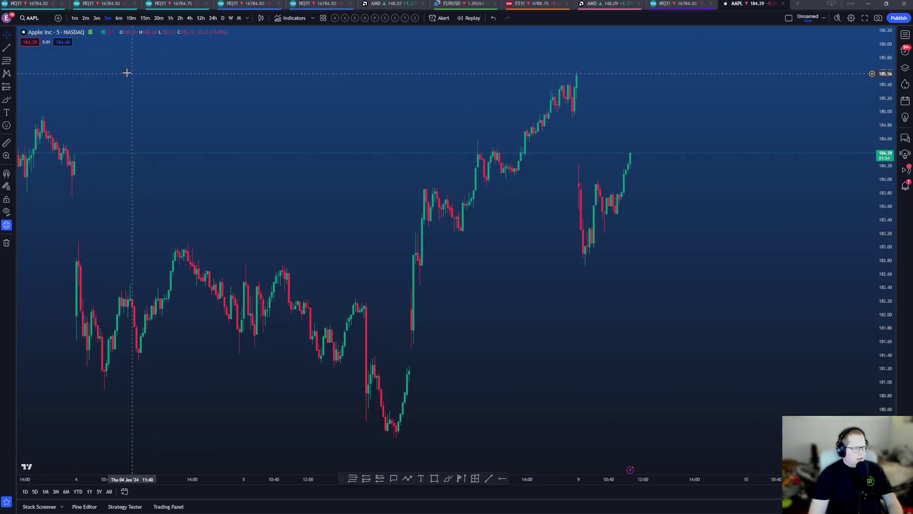
click(248, 19)
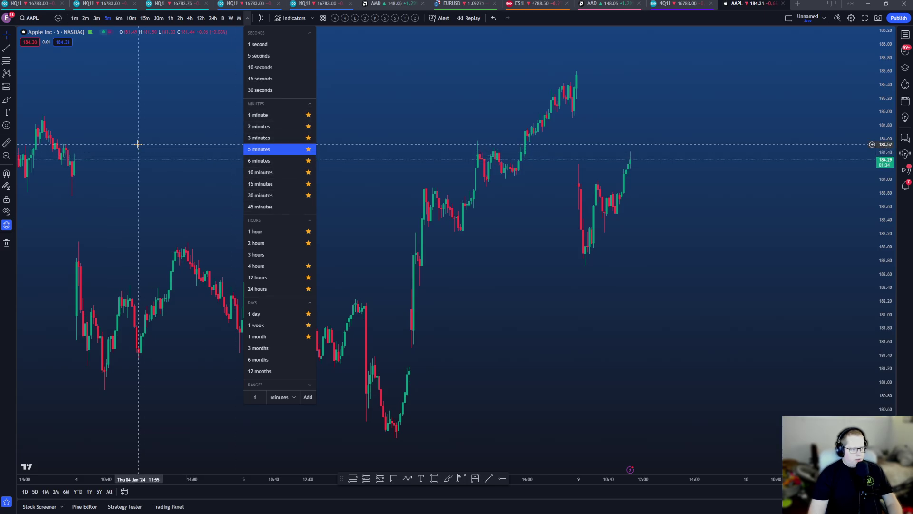
click(190, 149)
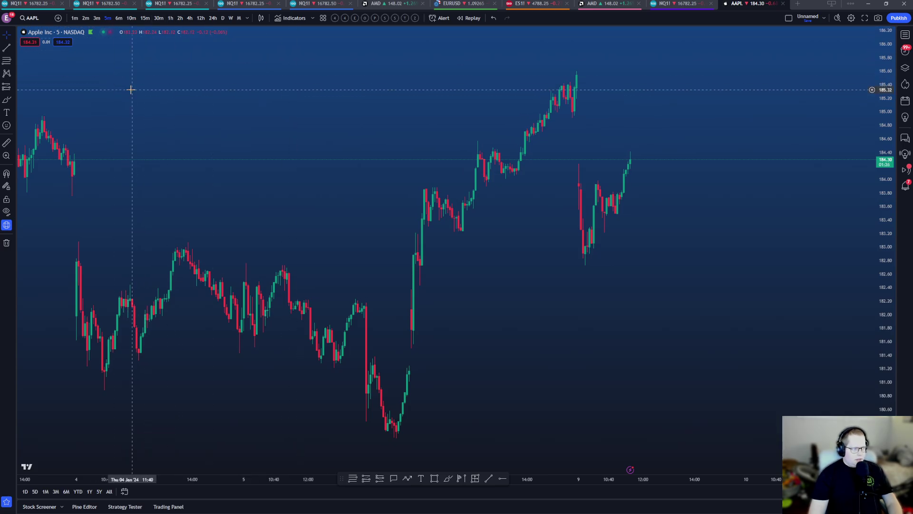
click(24, 3)
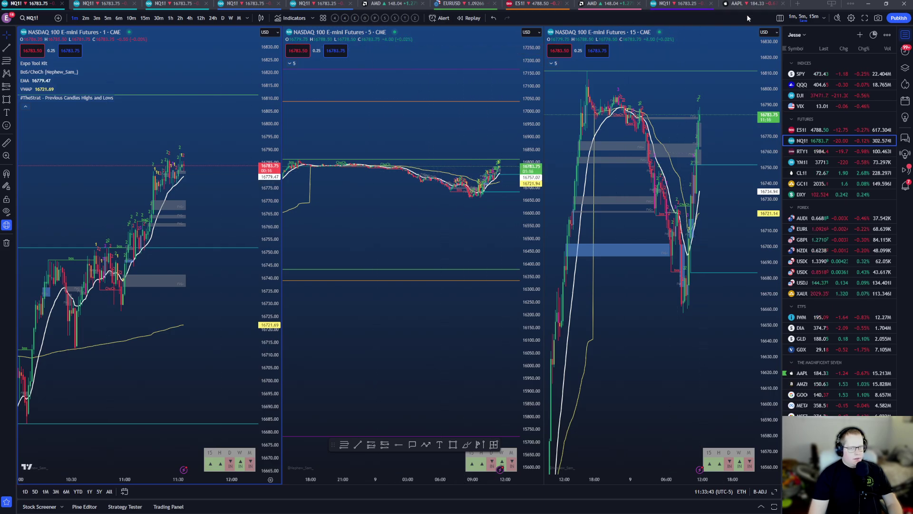
key(ctrl+shift+Tab)
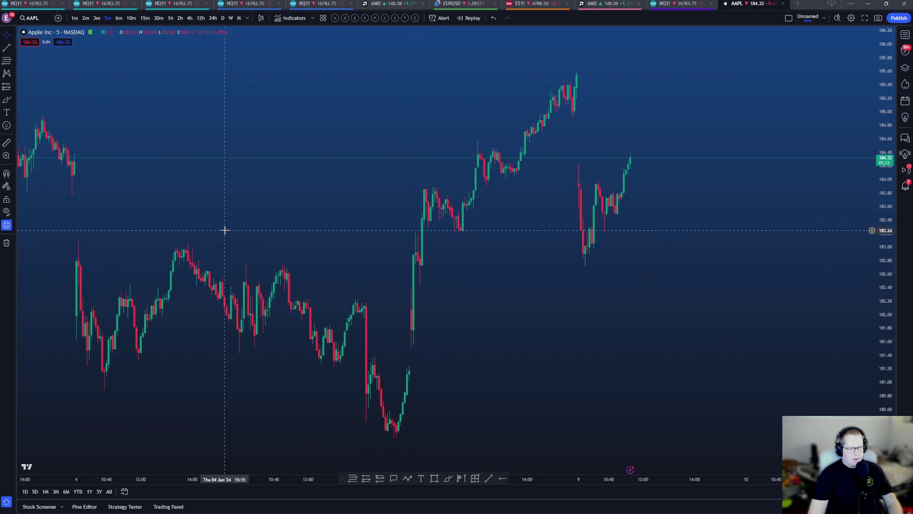
Switch the AAPL chart to 10 minutes, then to the 1-minute timeframe.
scroll(491, 271, up, 3)
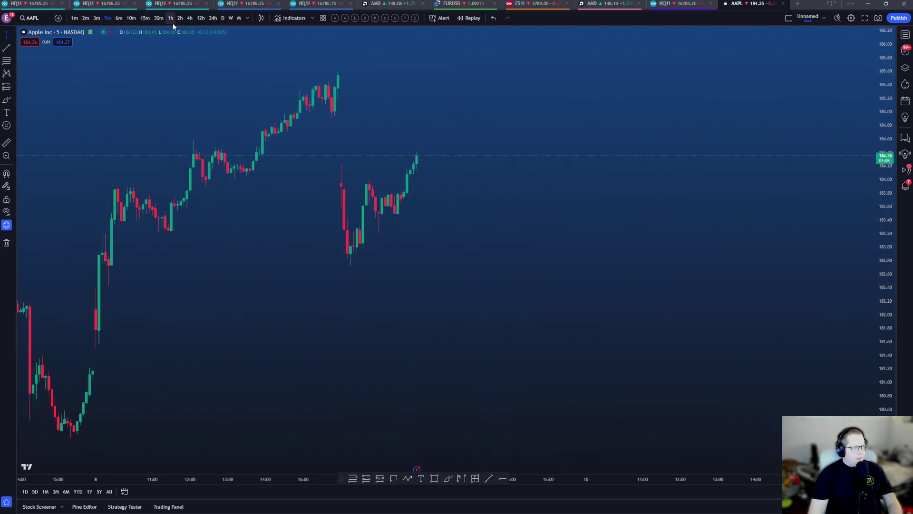
click(129, 18)
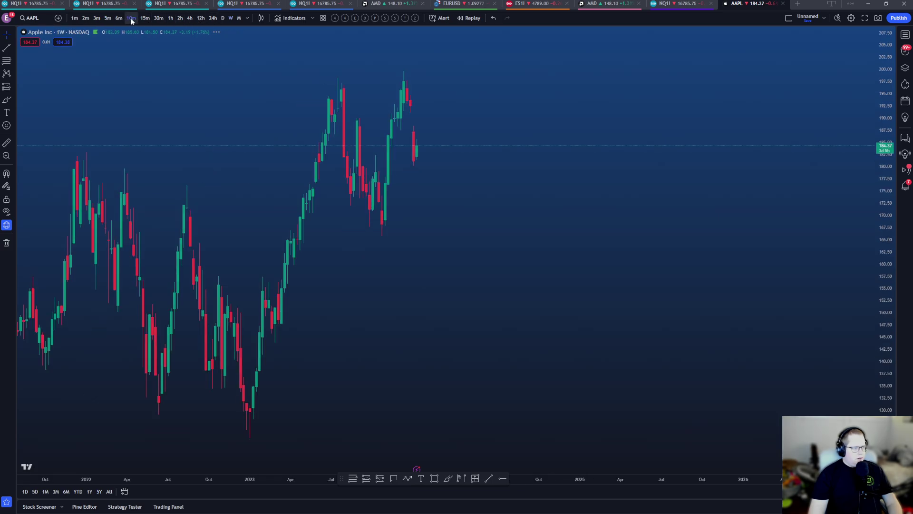
click(99, 19)
click(76, 18)
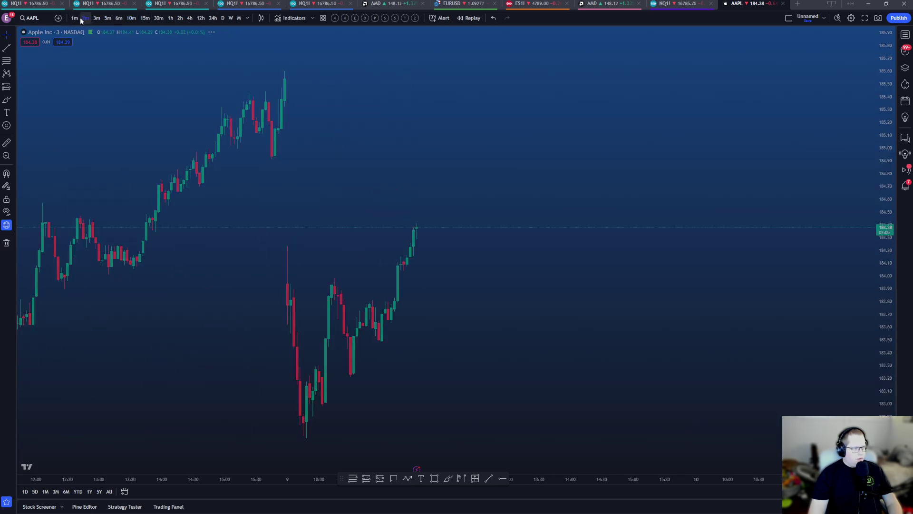
Try the Renko chart style, return to Candles, and open the Indicators browser.
click(262, 19)
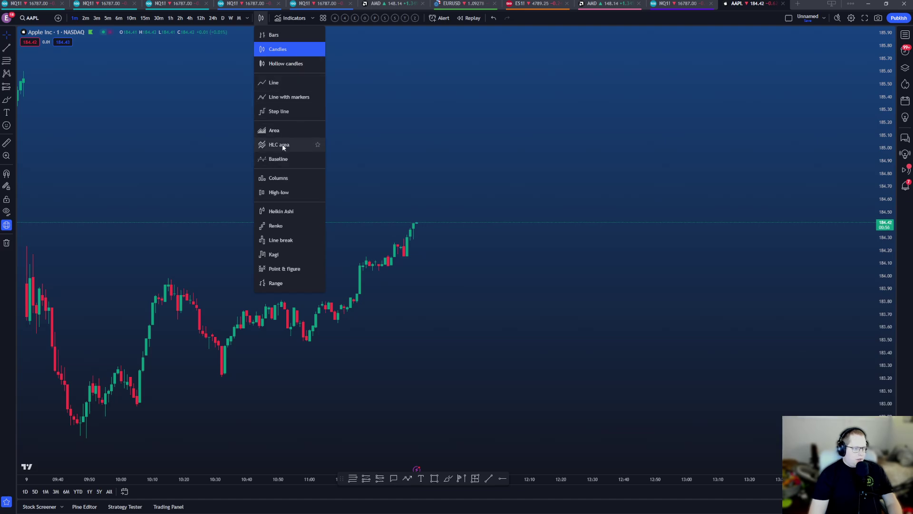
click(275, 227)
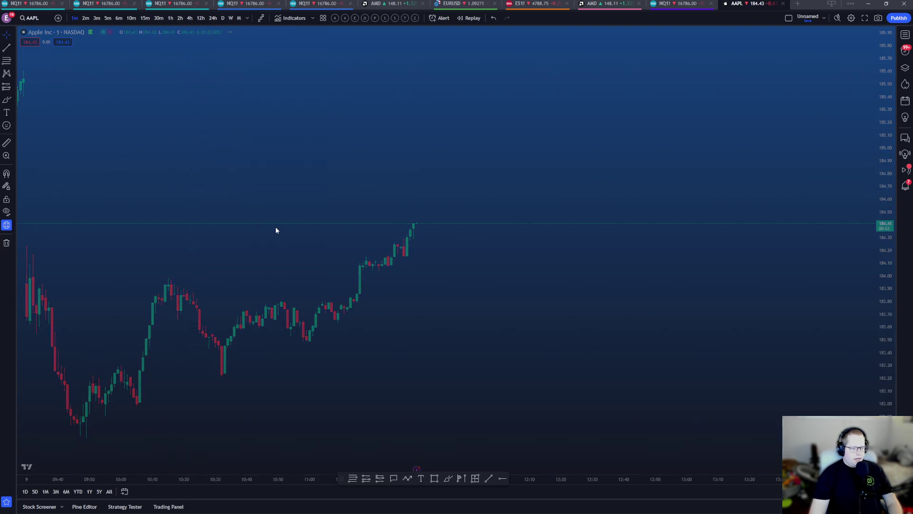
click(262, 18)
click(277, 50)
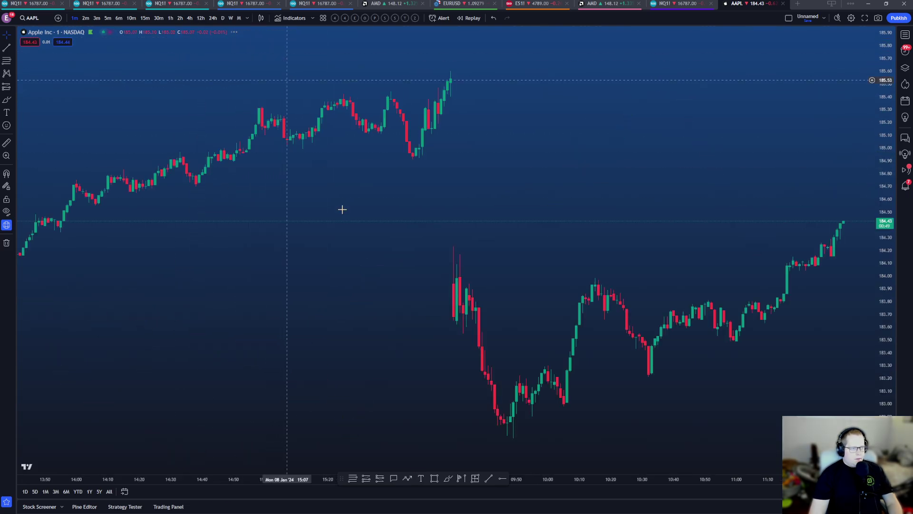
click(295, 18)
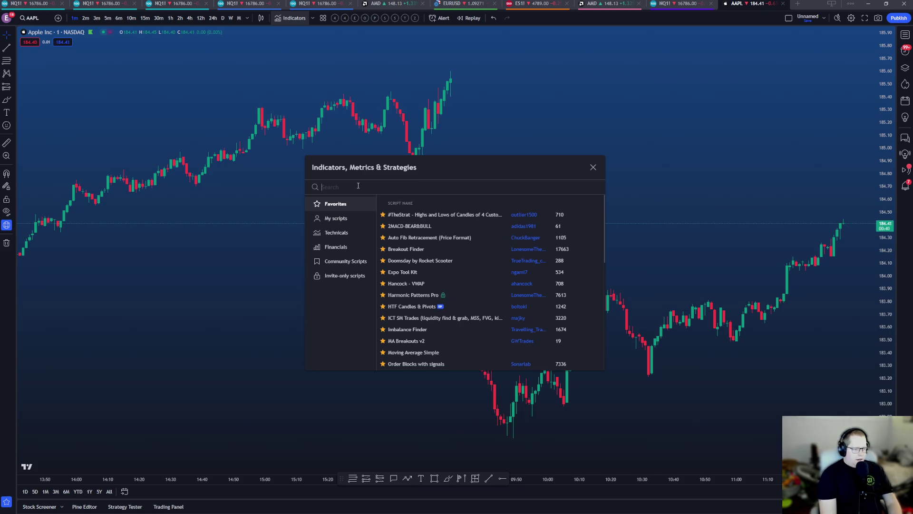
Add Moving Average Exponential to the AAPL chart from the Favorites list.
text(exponential)
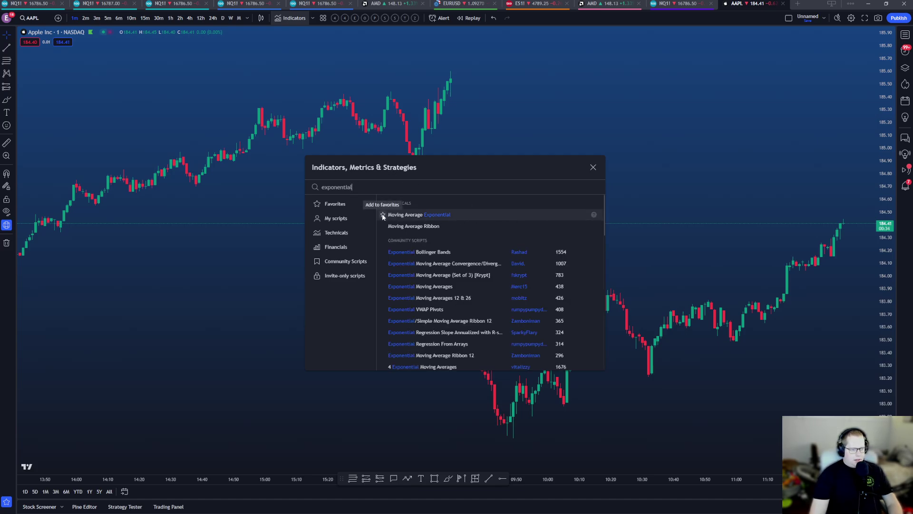
click(333, 204)
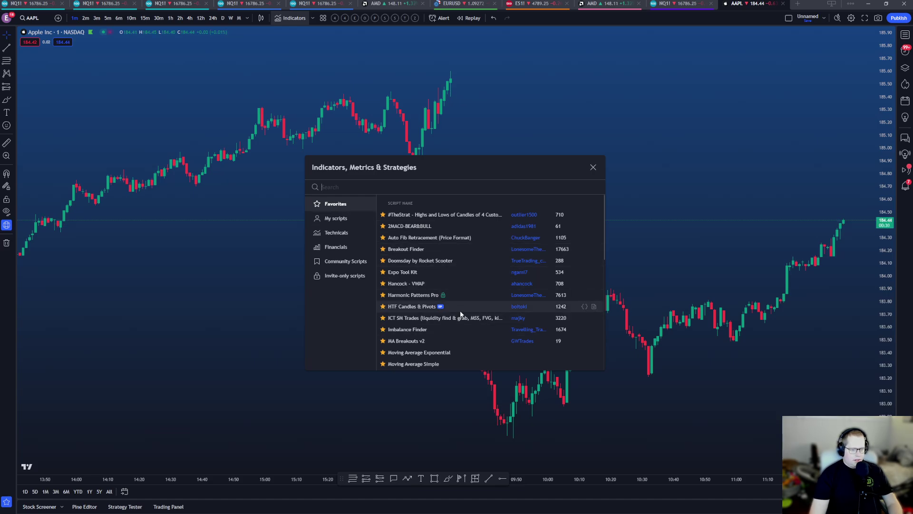
scroll(442, 352, down, 3)
scroll(400, 225, up, 2)
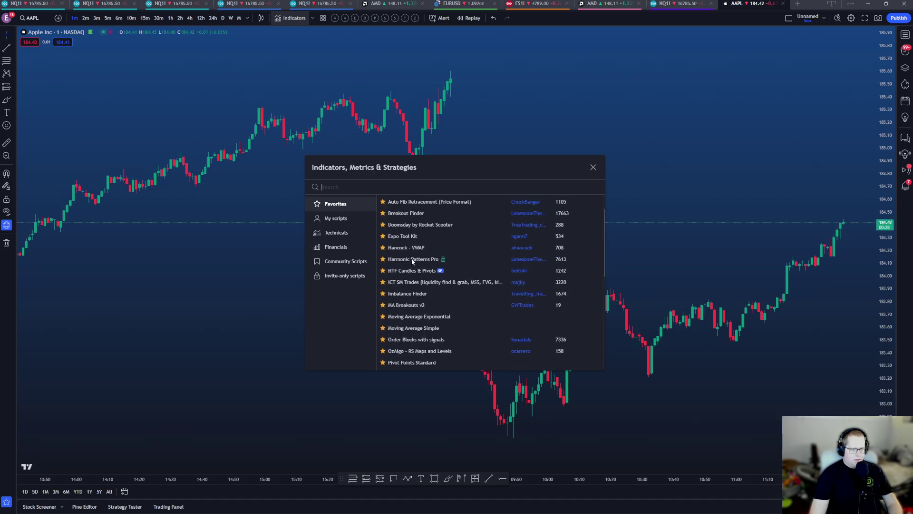
scroll(413, 266, up, 2)
scroll(433, 286, down, 2)
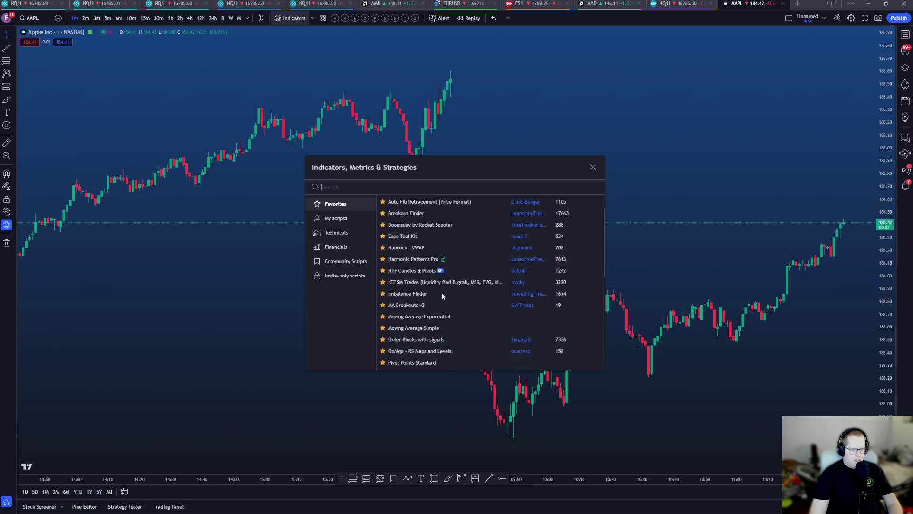
click(412, 317)
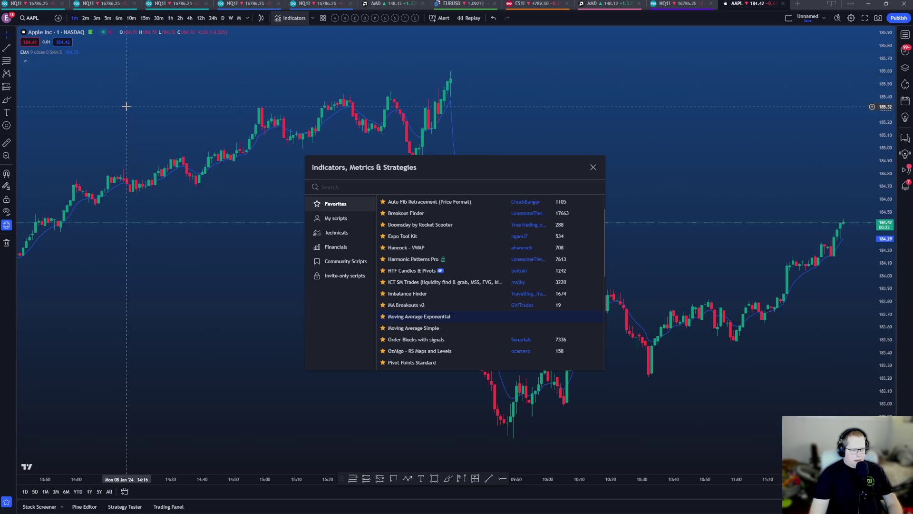
Add the Harmonic Patterns Pro overlay and close the indicators browser.
scroll(427, 320, up, 1)
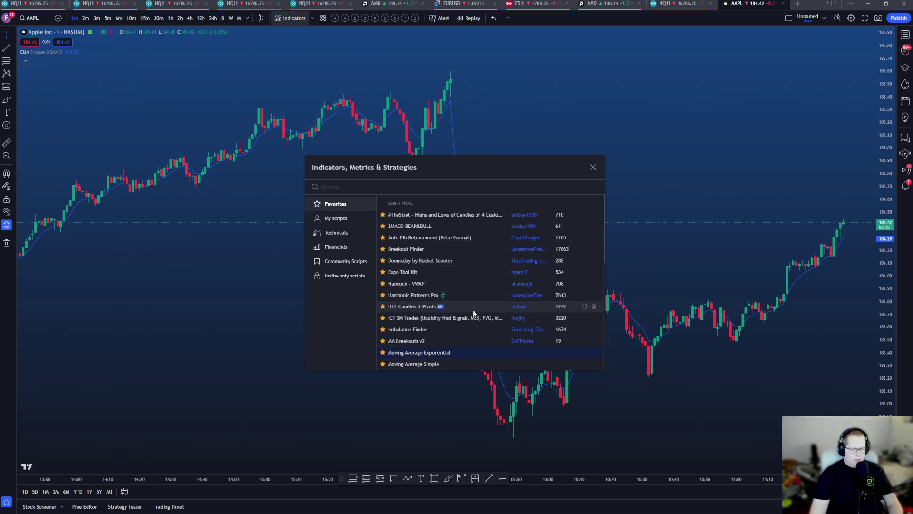
scroll(490, 258, down, 1)
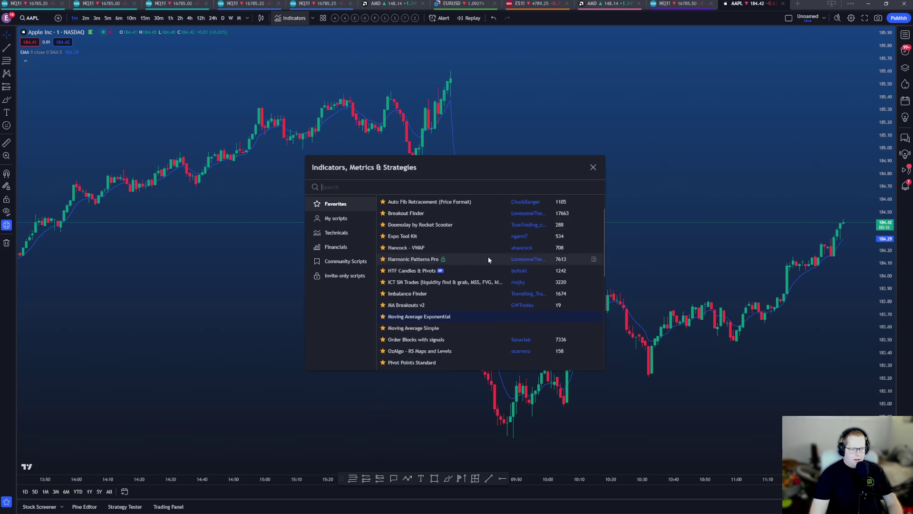
scroll(432, 309, up, 1)
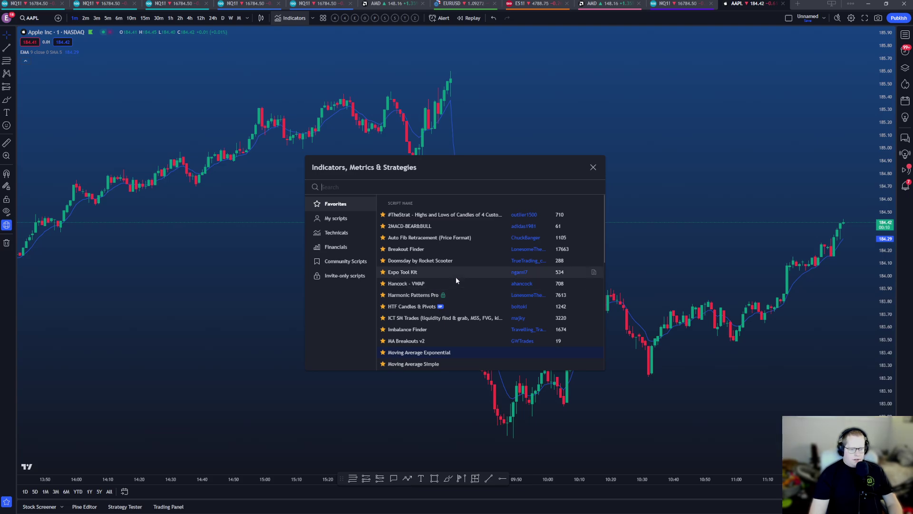
click(424, 296)
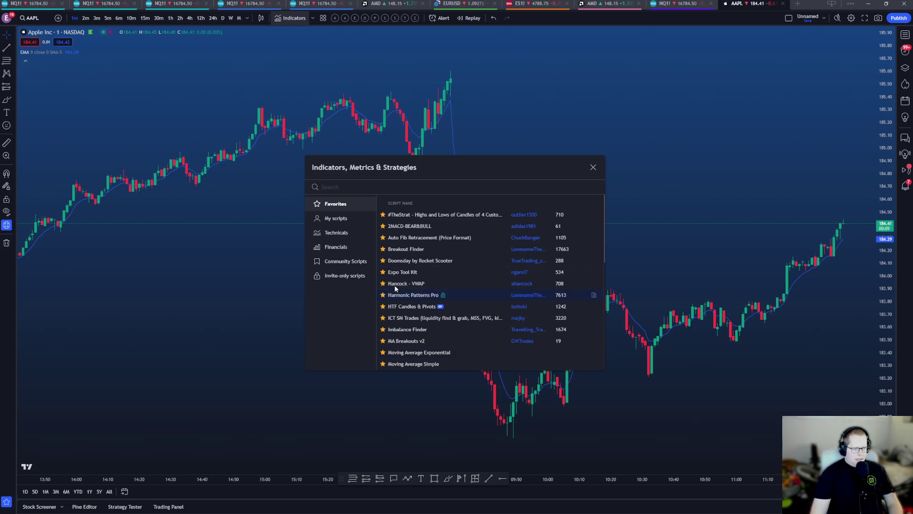
scroll(412, 304, down, 3)
scroll(412, 304, down, 2)
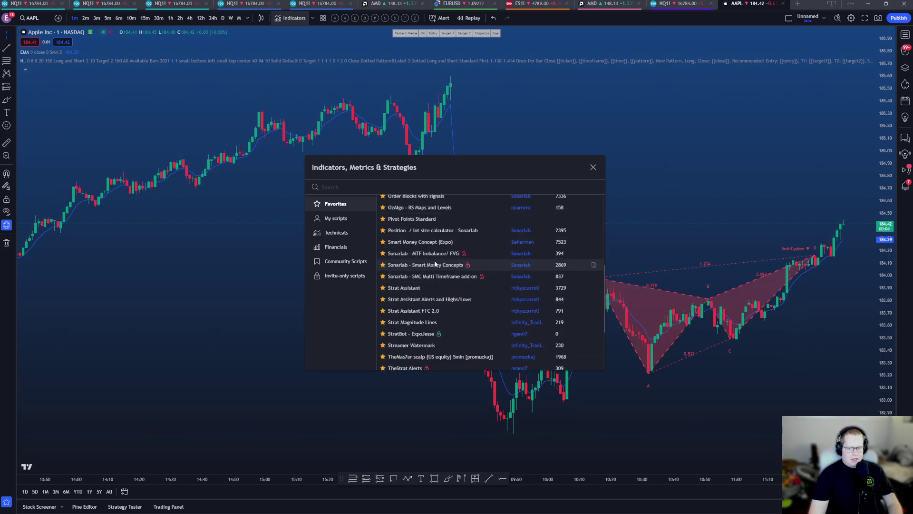
scroll(445, 267, down, 2)
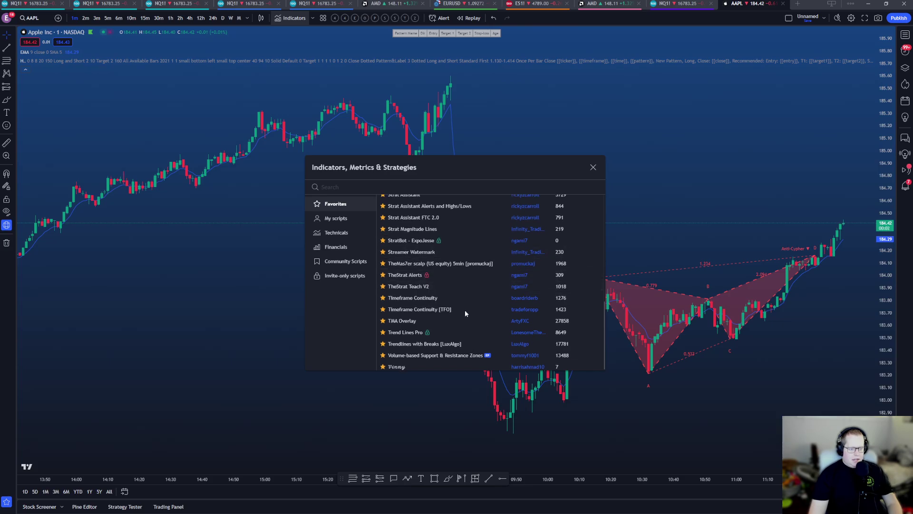
scroll(463, 312, up, 6)
scroll(443, 297, down, 3)
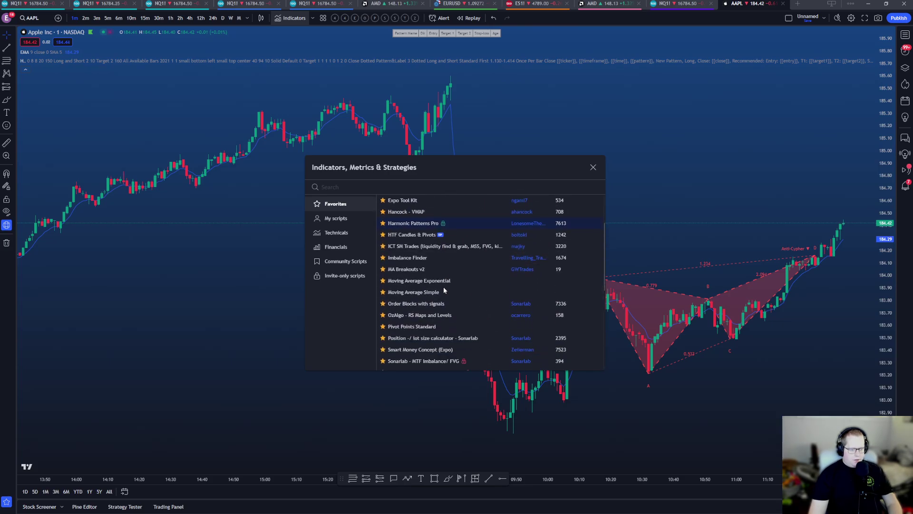
scroll(443, 289, down, 2)
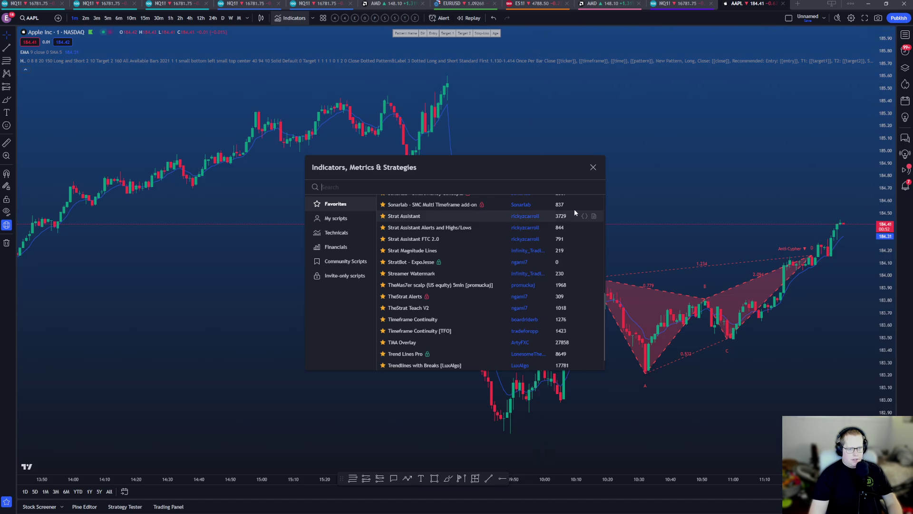
click(593, 167)
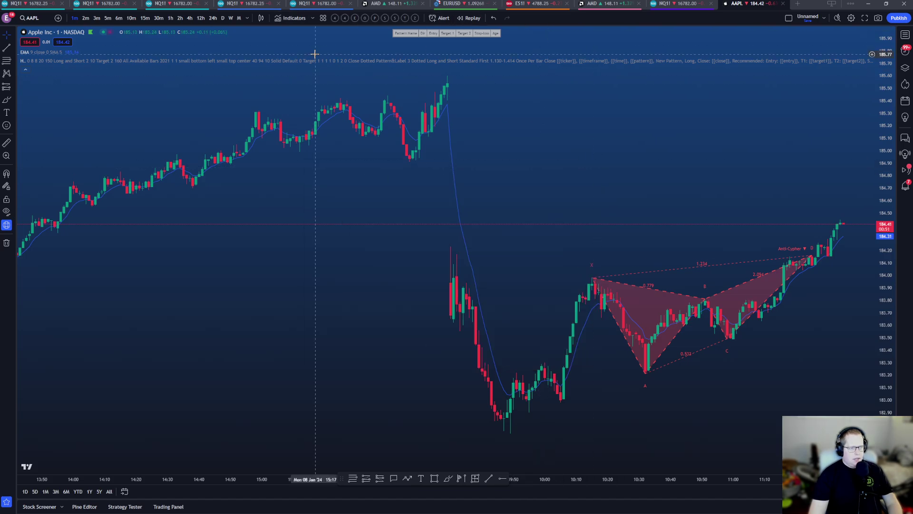
Browse the favourite indicators and saved templates, then apply the Teaching Tuesday indicator template.
click(314, 18)
click(308, 35)
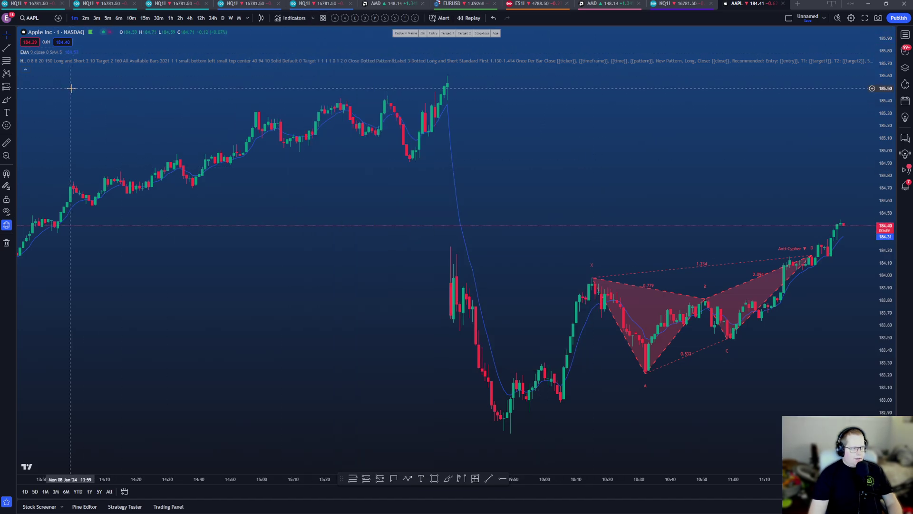
click(323, 19)
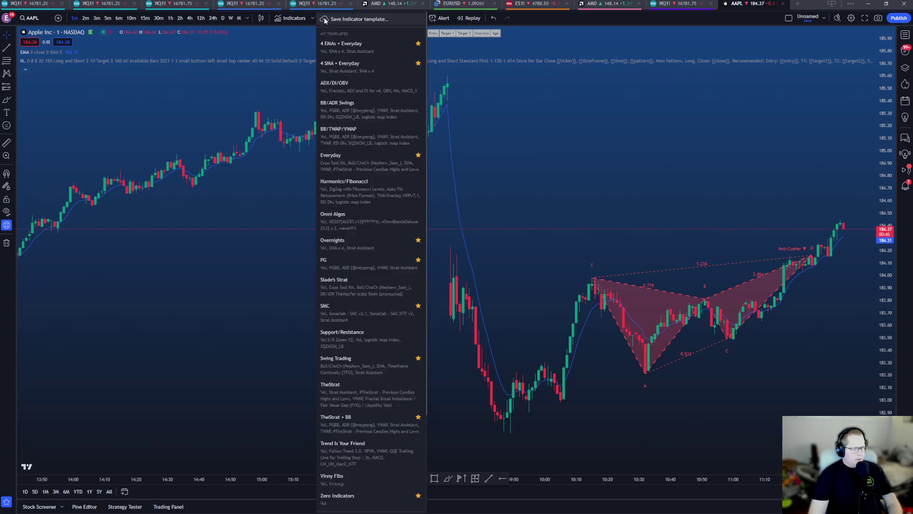
click(361, 20)
text(Teaching)
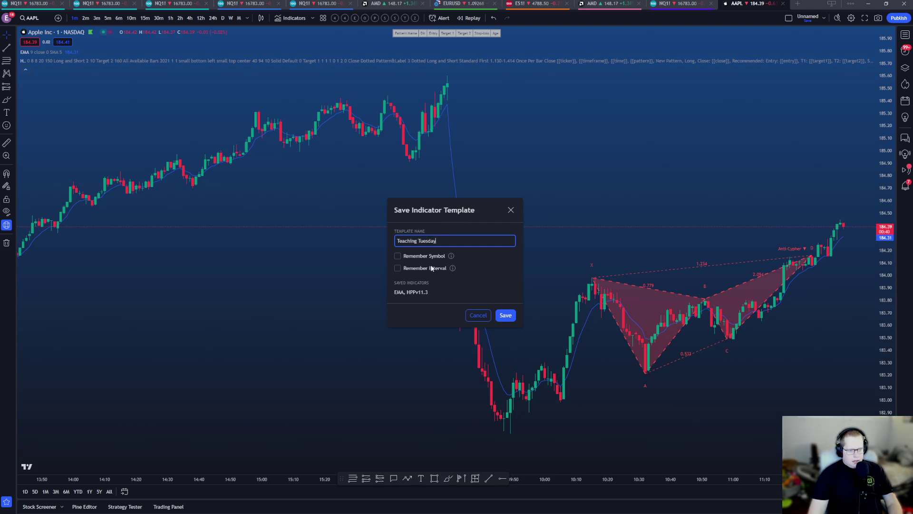
click(323, 19)
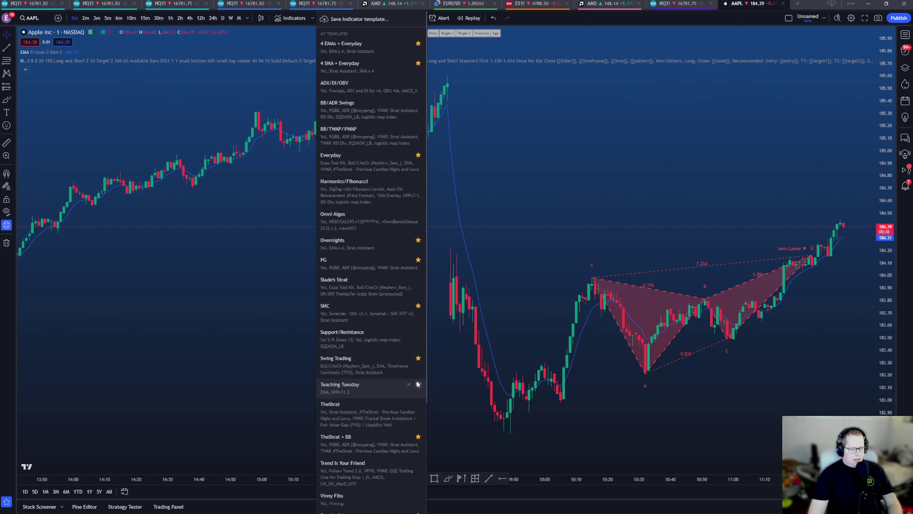
click(550, 151)
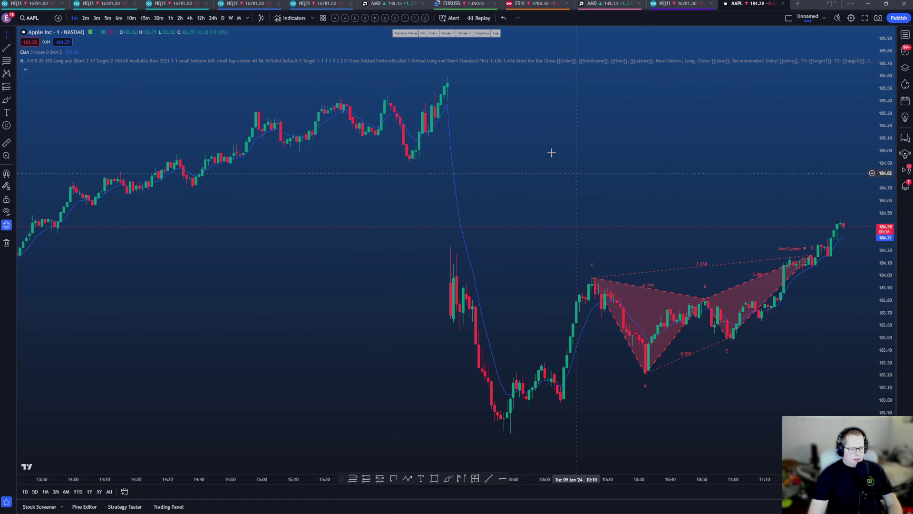
Load the Expo Tool Kit and VWAP template and refit the chart so the bars fill it.
click(404, 18)
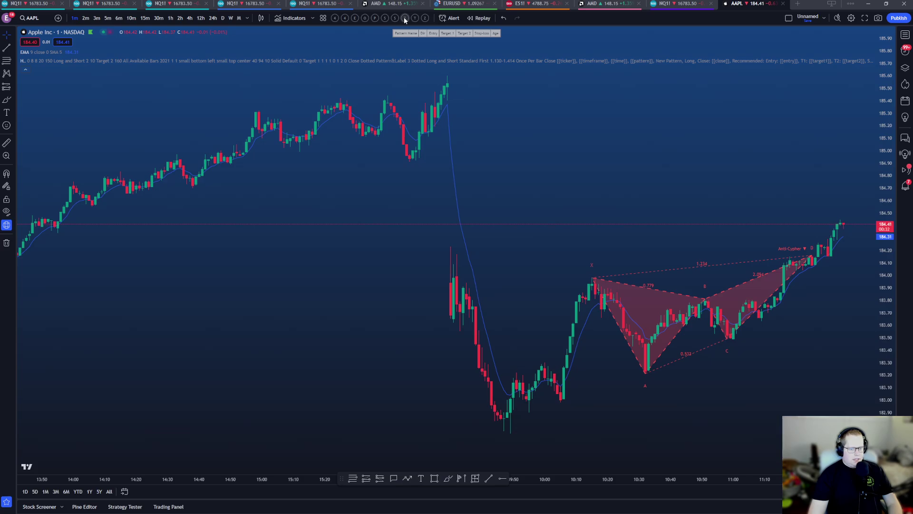
click(358, 20)
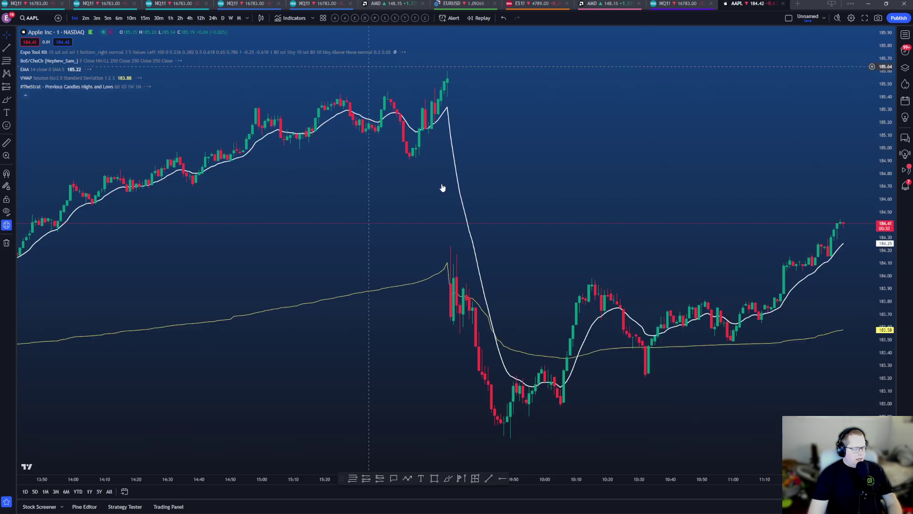
drag(126, 144, 263, 141)
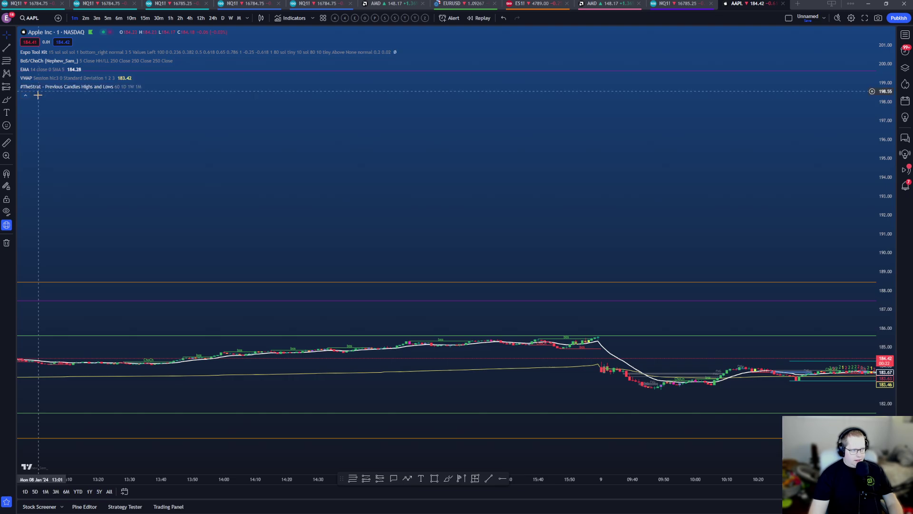
scroll(616, 402, down, 3)
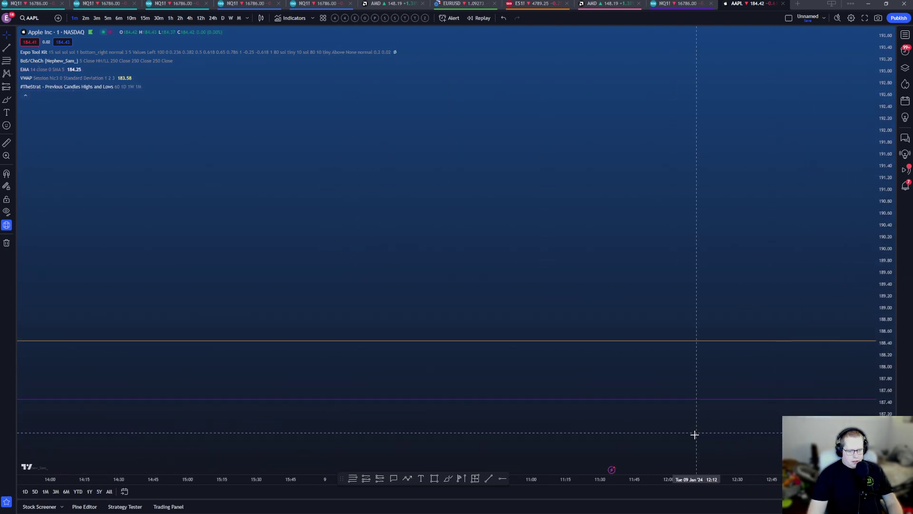
drag(695, 432, 603, 220)
scroll(506, 310, down, 2)
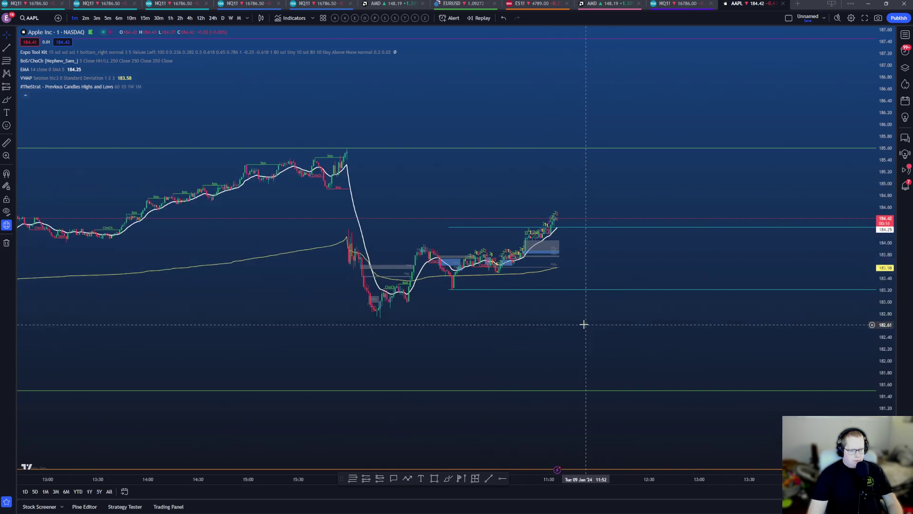
drag(583, 322, 555, 364)
drag(891, 376, 891, 340)
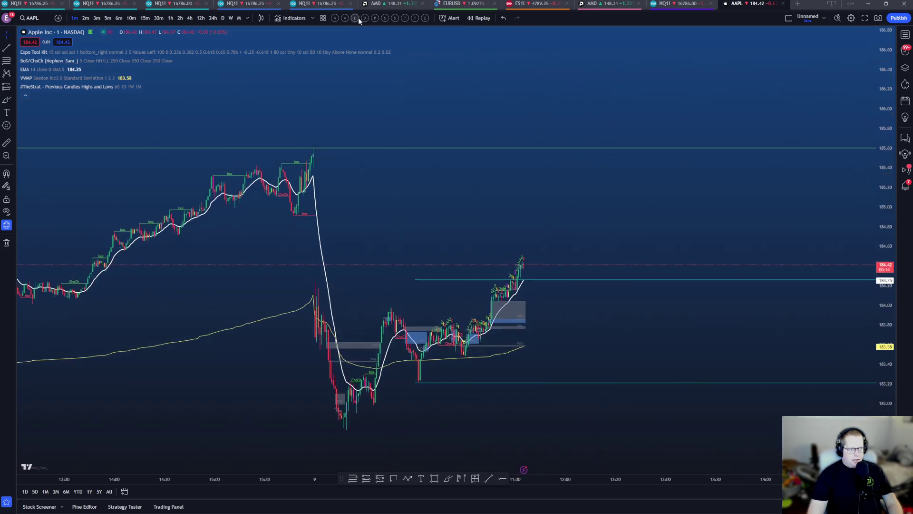
Switch to daily candles while trying the four-EMA, 4 SMA + Everyday, EMA and PG templates.
click(335, 18)
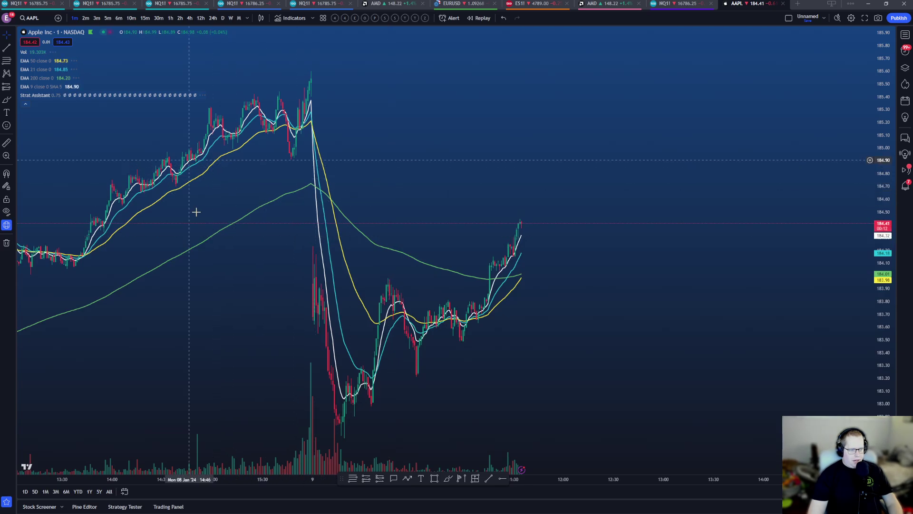
click(343, 18)
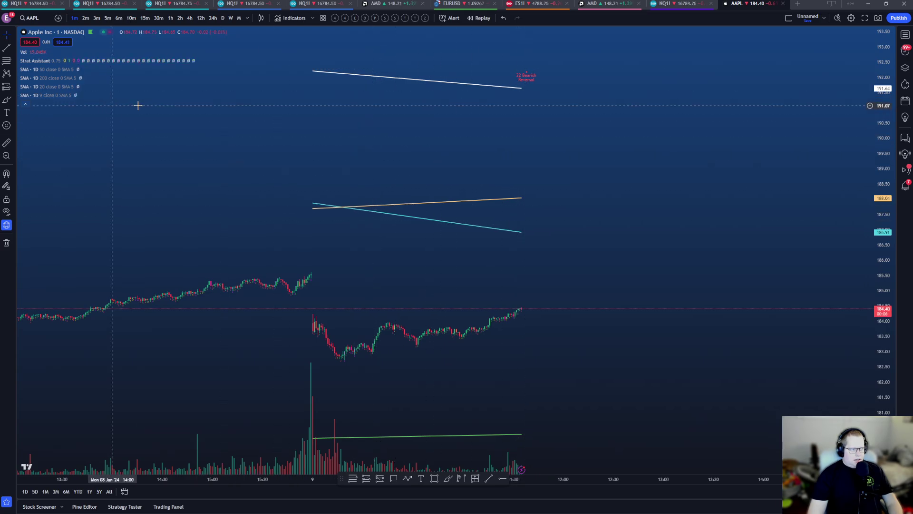
click(223, 19)
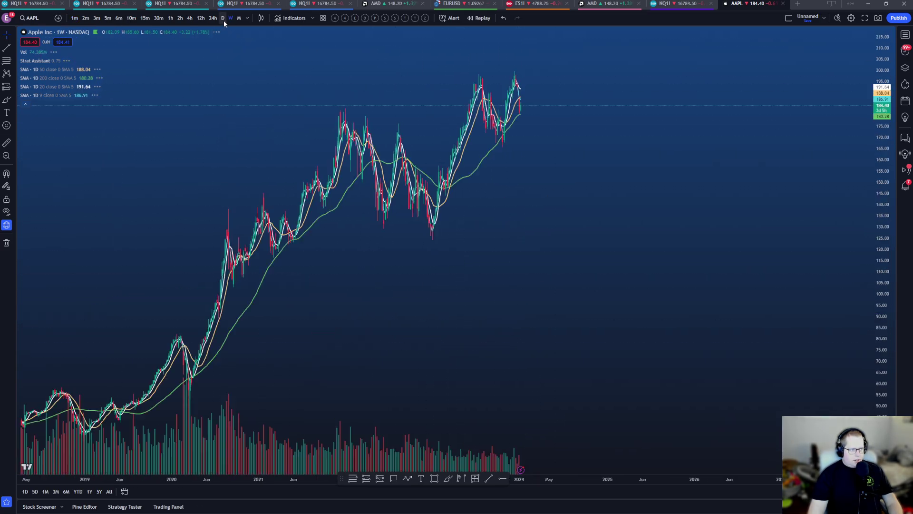
scroll(479, 283, down, 3)
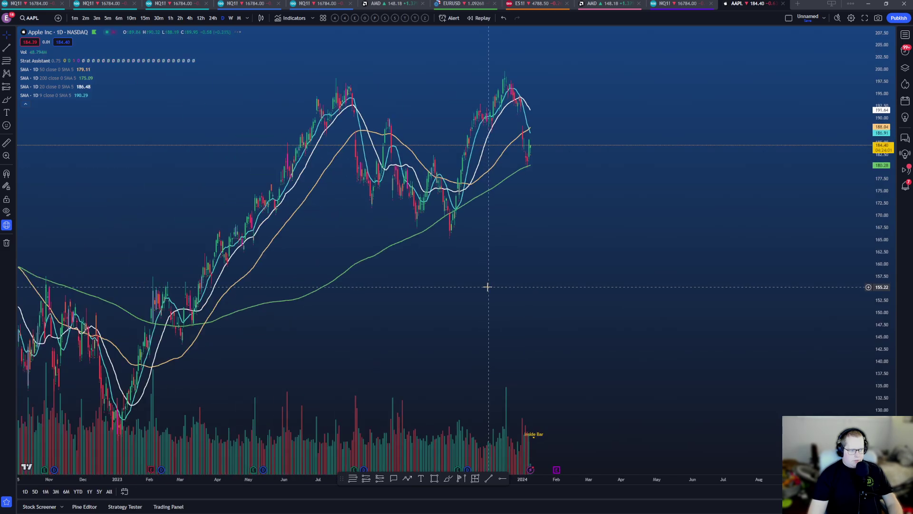
click(364, 19)
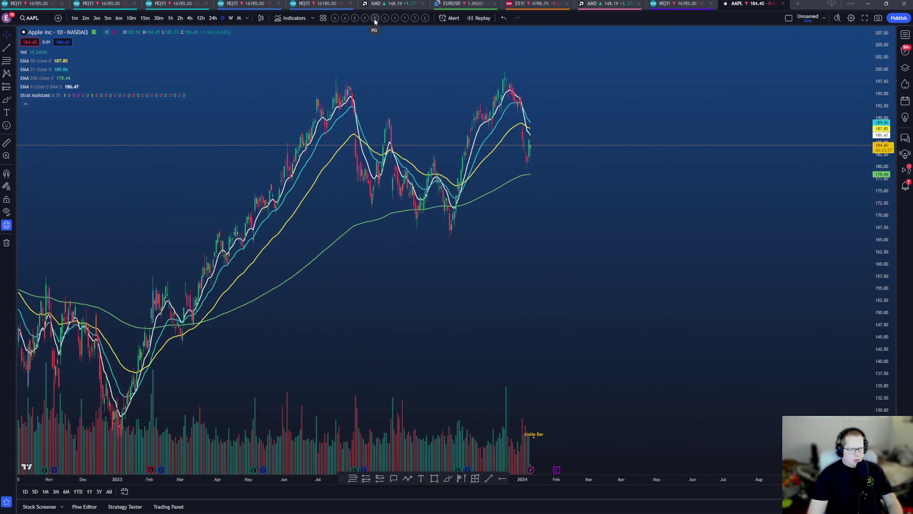
click(374, 19)
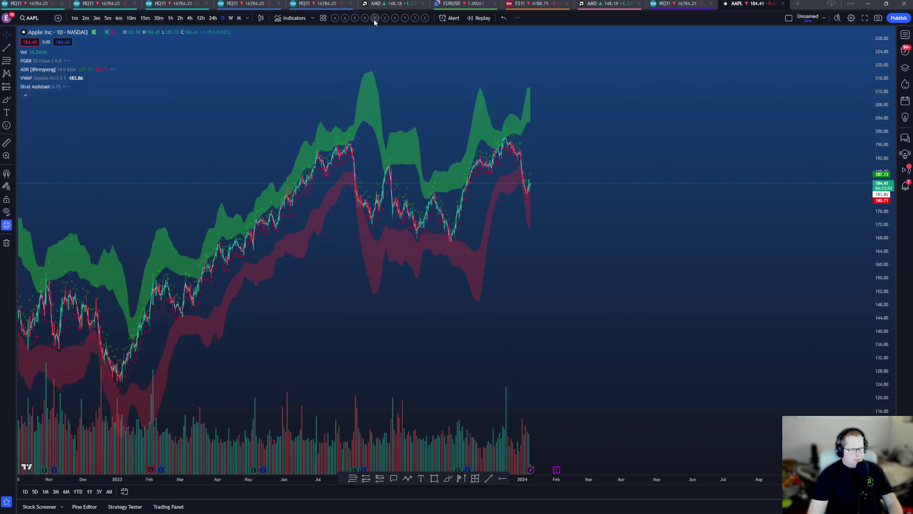
Try the SMC, Swing and TheStrat + BB templates, then remove every indicator with Zero Indicators.
scroll(514, 258, up, 3)
scroll(381, 190, up, 2)
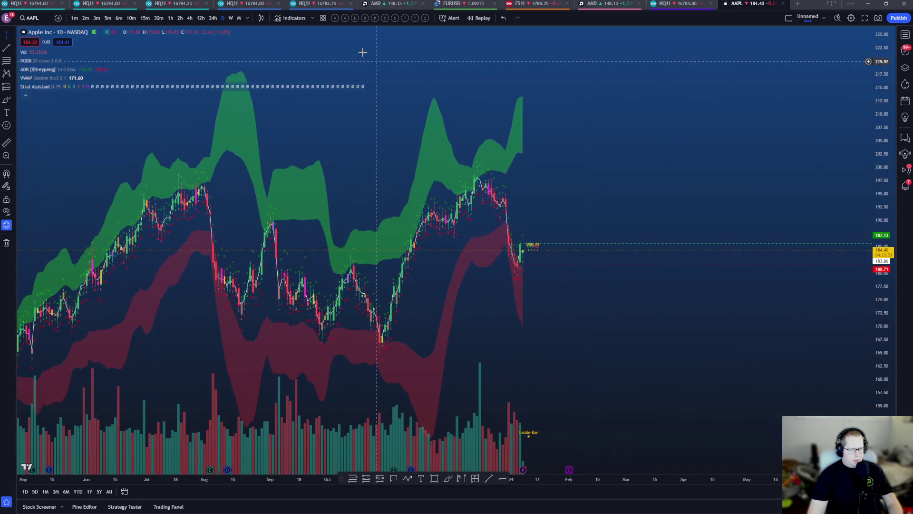
click(385, 18)
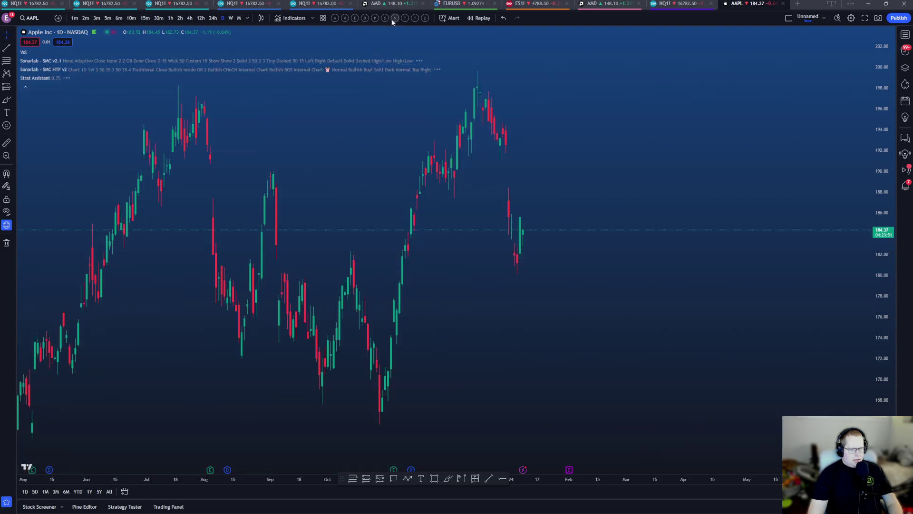
click(396, 19)
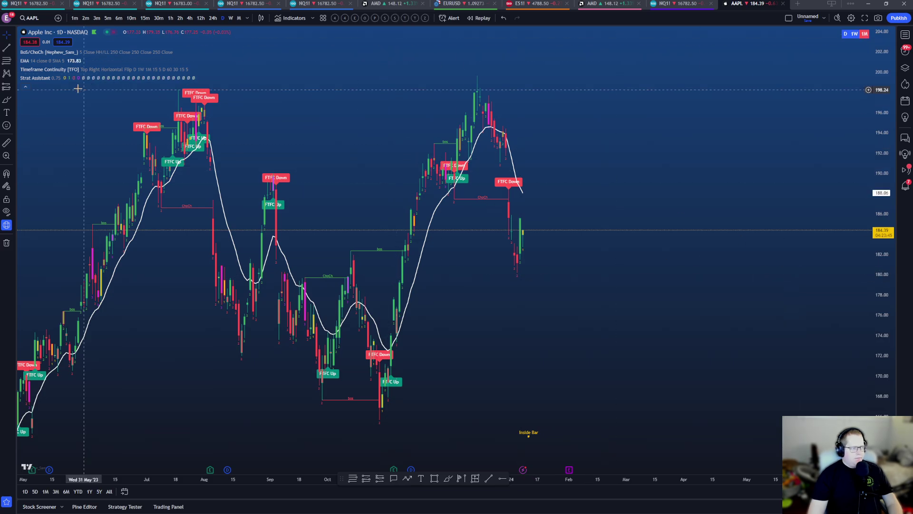
click(413, 18)
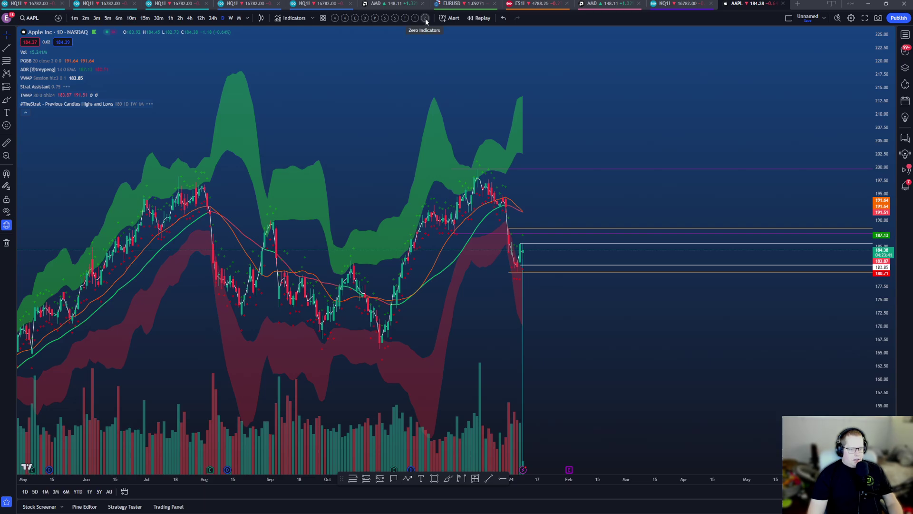
click(425, 18)
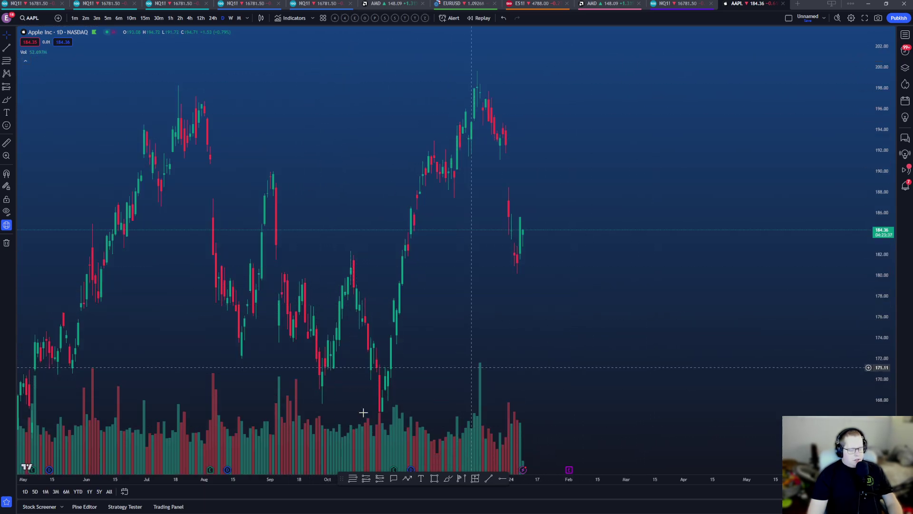
Load the BoS/ChoCh, EMA and VWAP template and view the time-zone list without changing it.
click(355, 18)
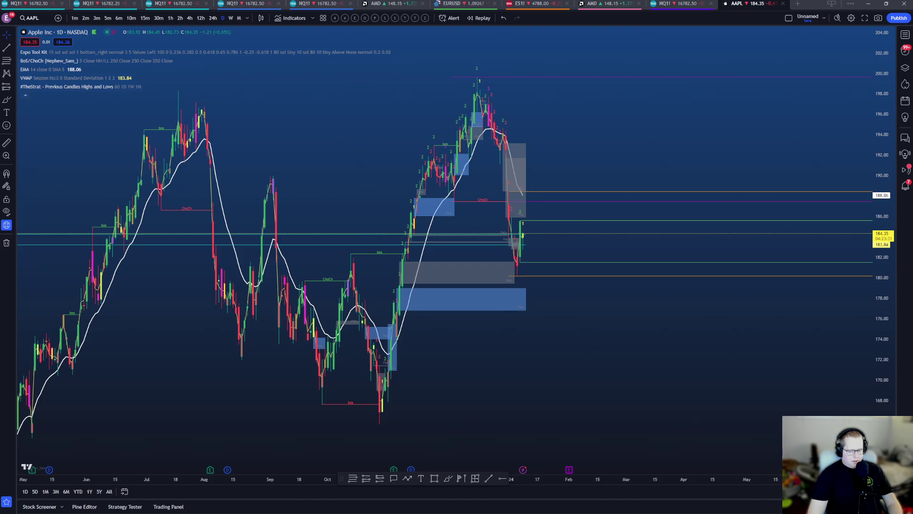
click(828, 506)
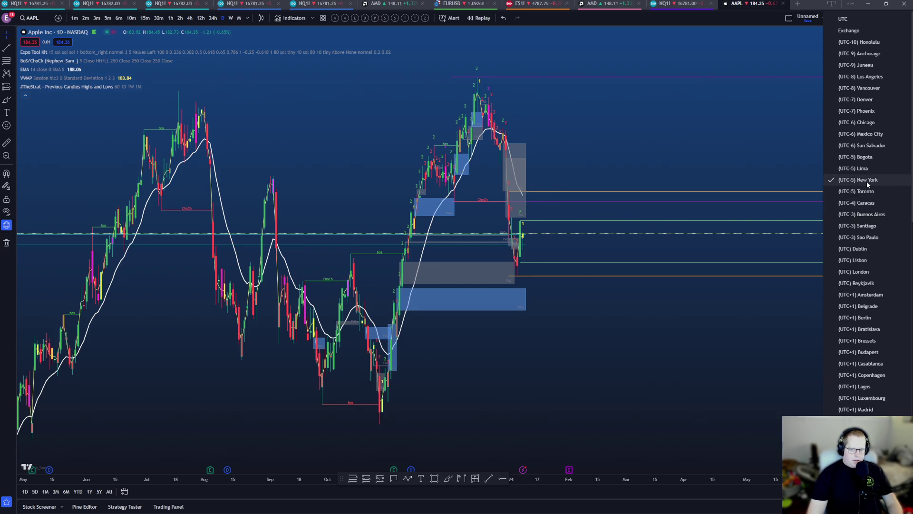
click(720, 490)
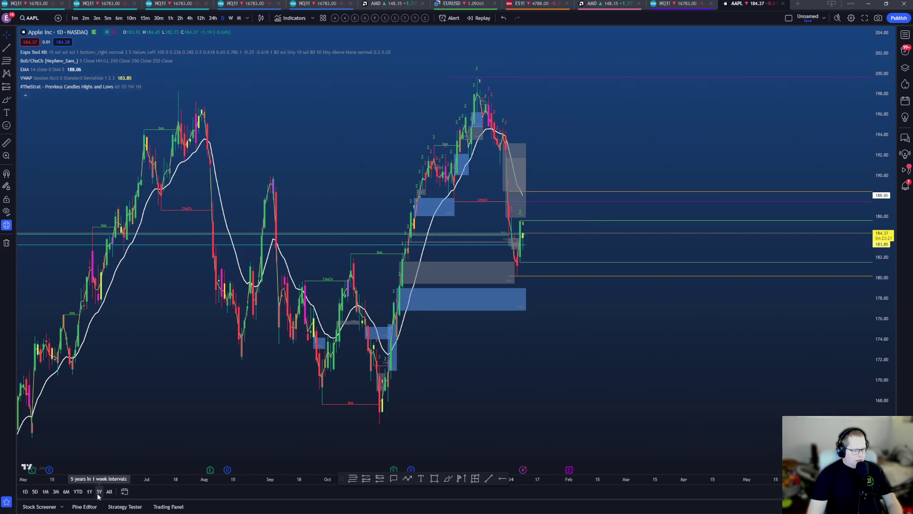
Jump the daily chart to 21 September 2023 and move the floating drawing toolbar lower.
click(124, 491)
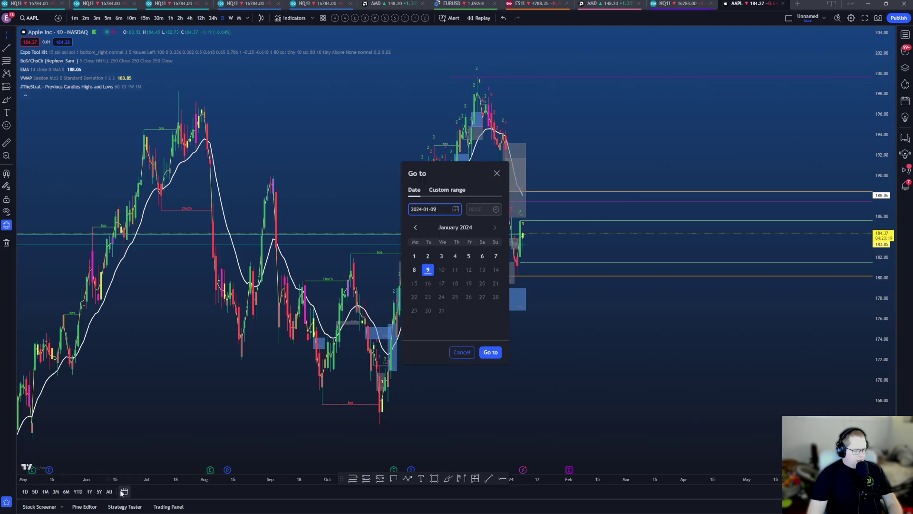
double_click(416, 227)
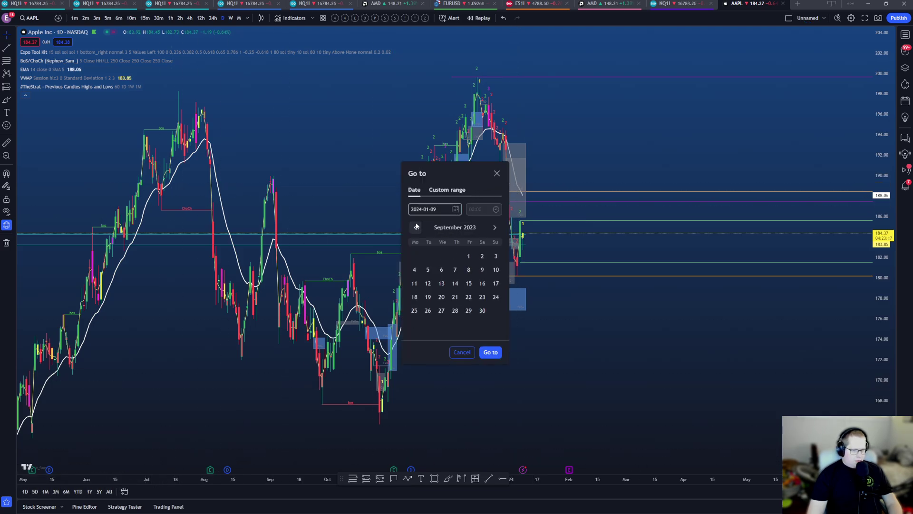
click(490, 353)
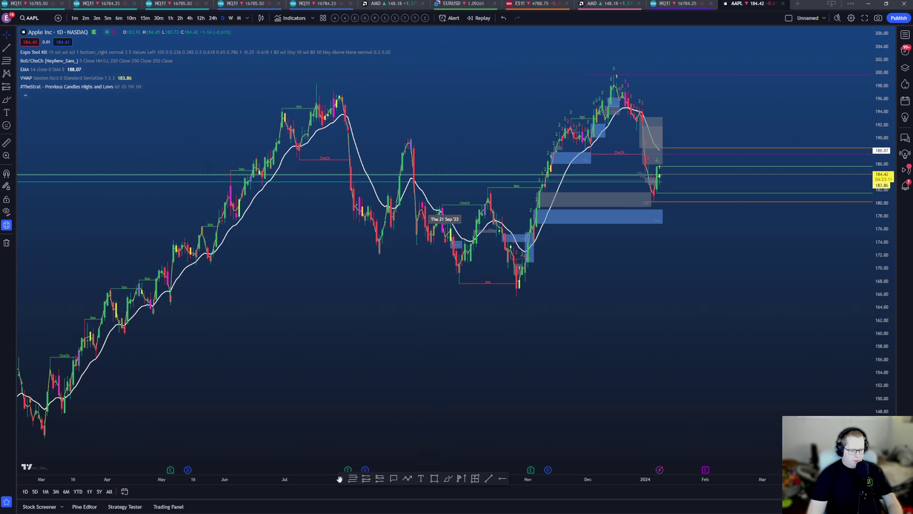
drag(339, 479, 340, 500)
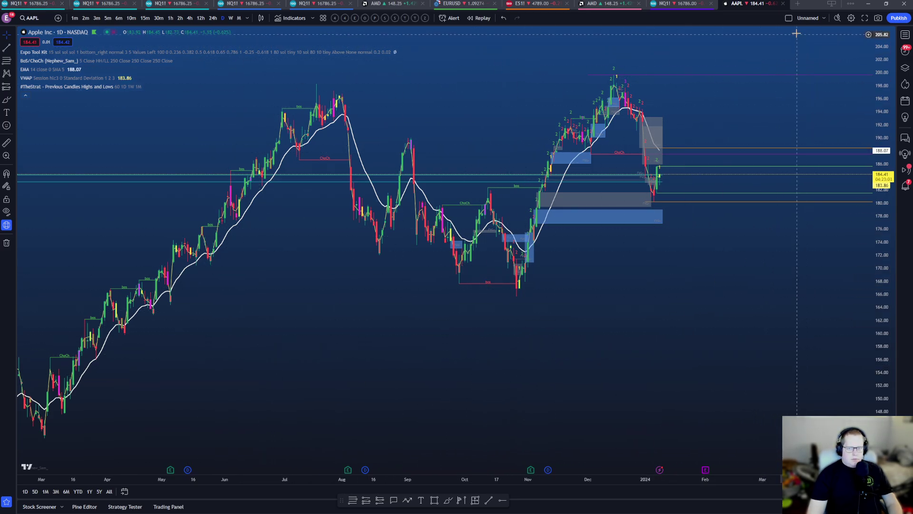
Look through the layout, saved layout and chart settings menus without changing anything.
click(789, 18)
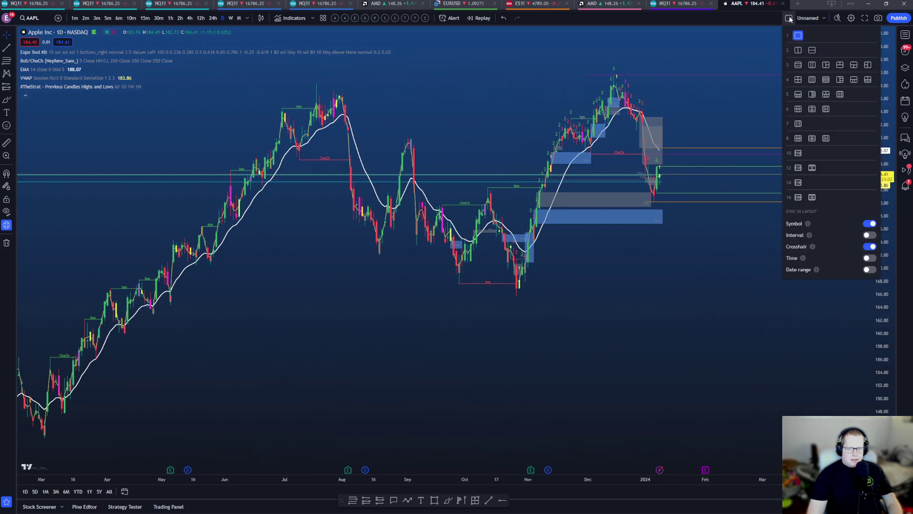
click(824, 17)
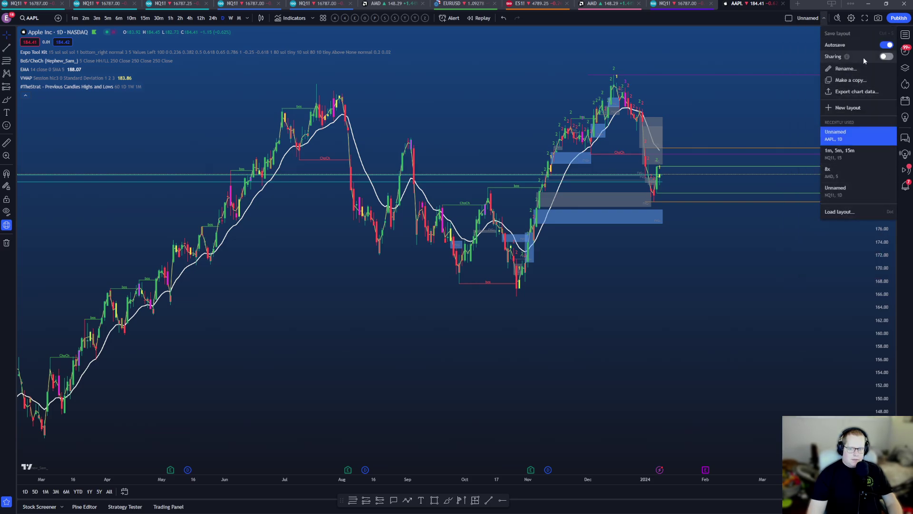
click(852, 18)
click(552, 168)
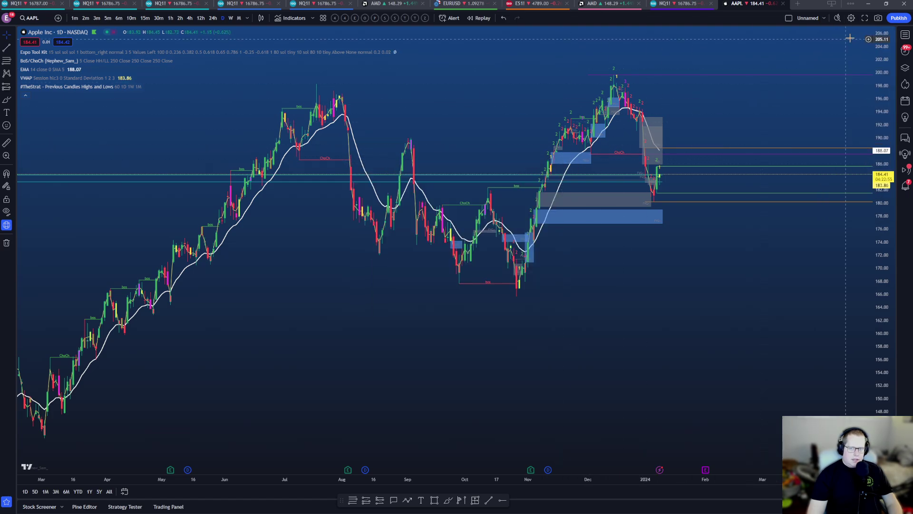
Copy the chart snapshot to the clipboard as an image and as a link.
click(877, 19)
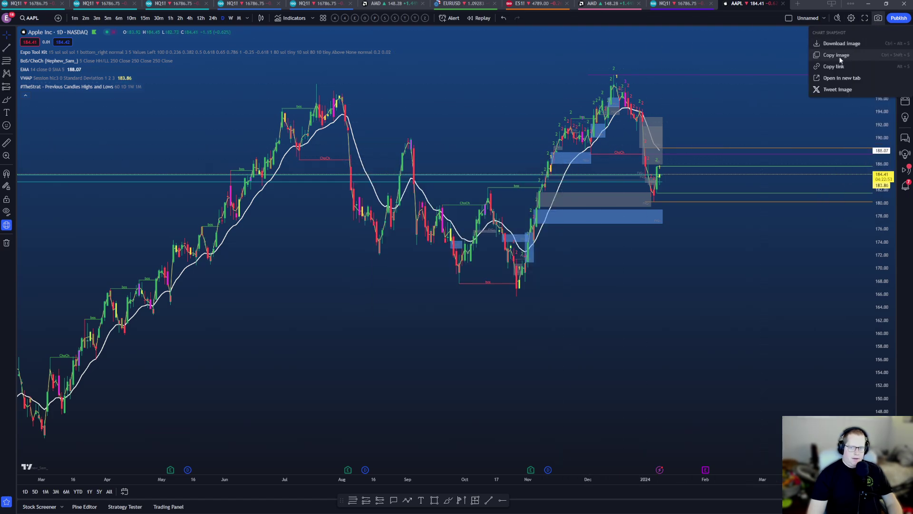
click(837, 55)
key(ctrl+v)
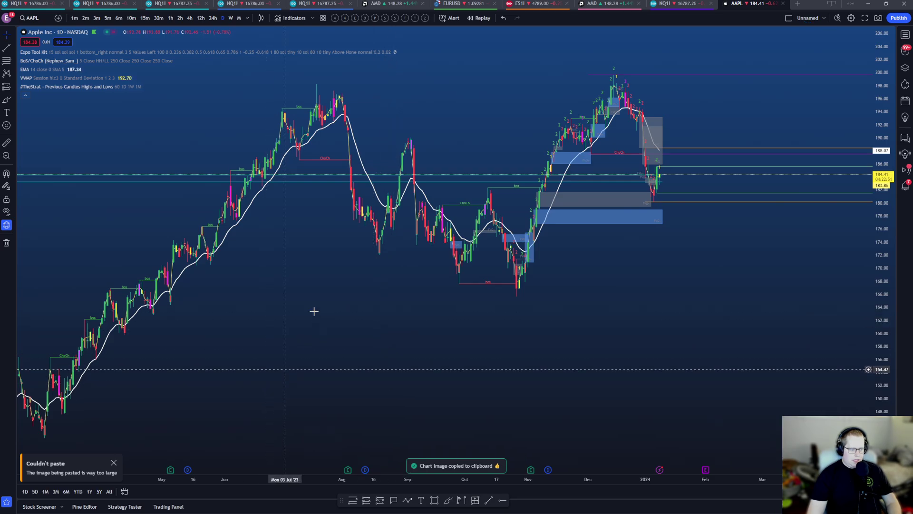
key(ctrl+v)
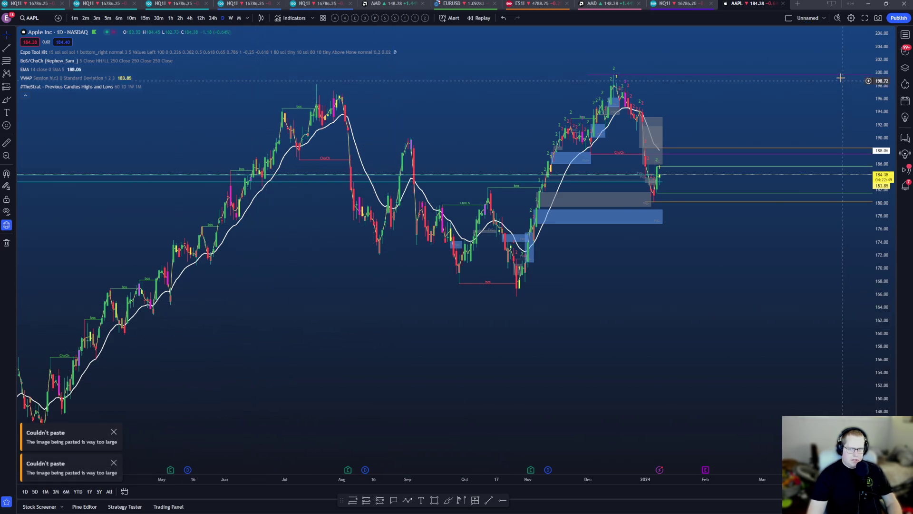
click(878, 18)
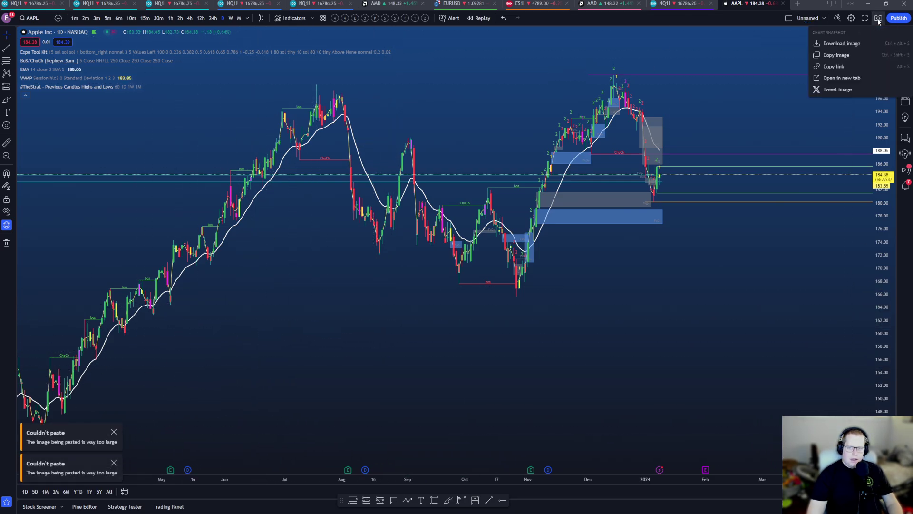
click(730, 57)
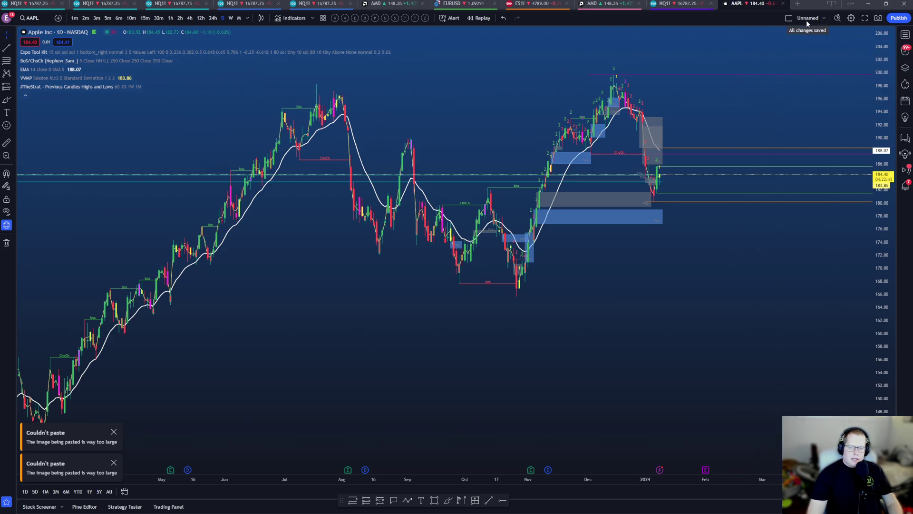
click(789, 19)
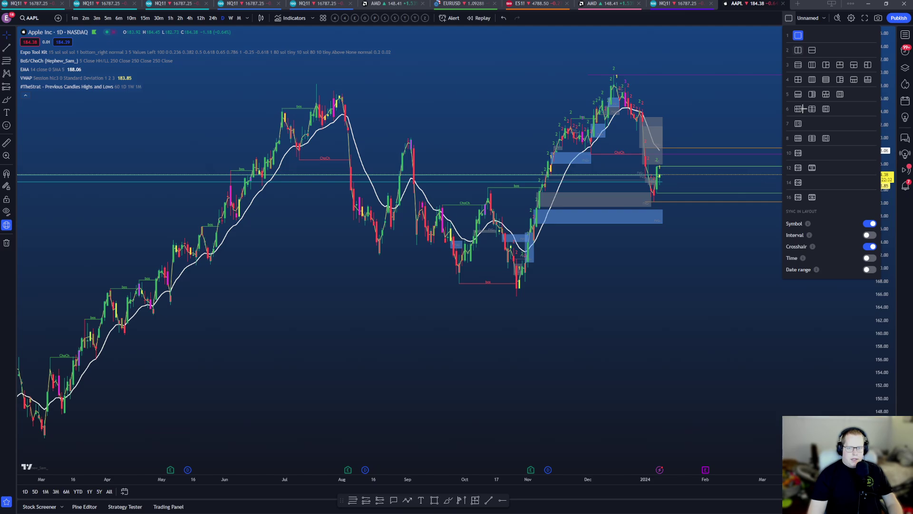
Split the workspace into two side-by-side AAPL charts and select the right one.
click(798, 49)
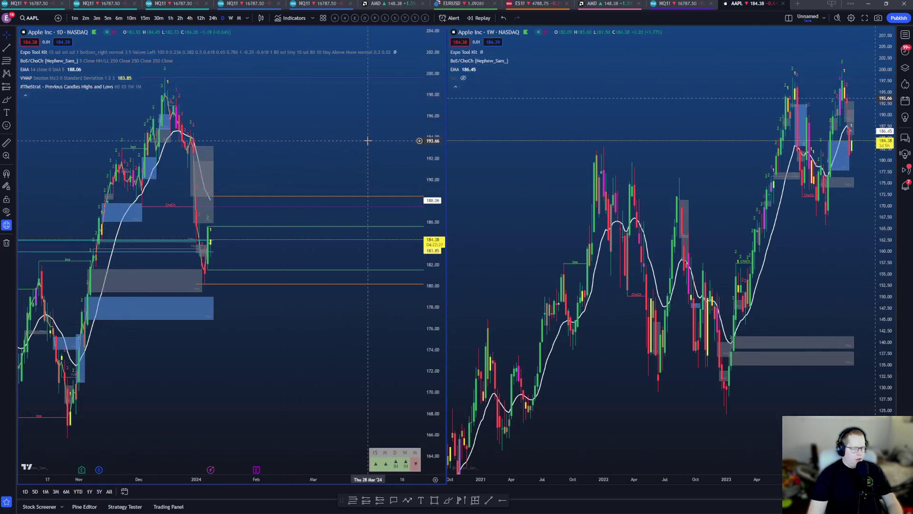
click(790, 20)
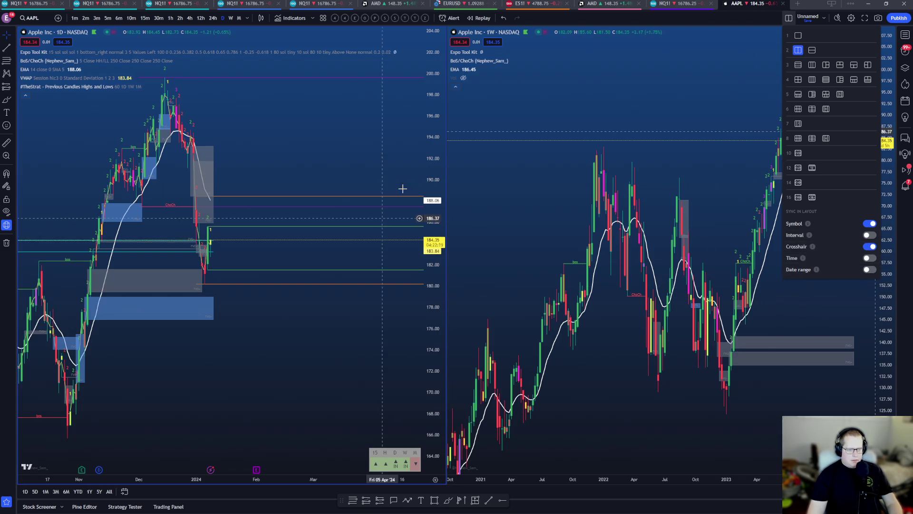
click(502, 187)
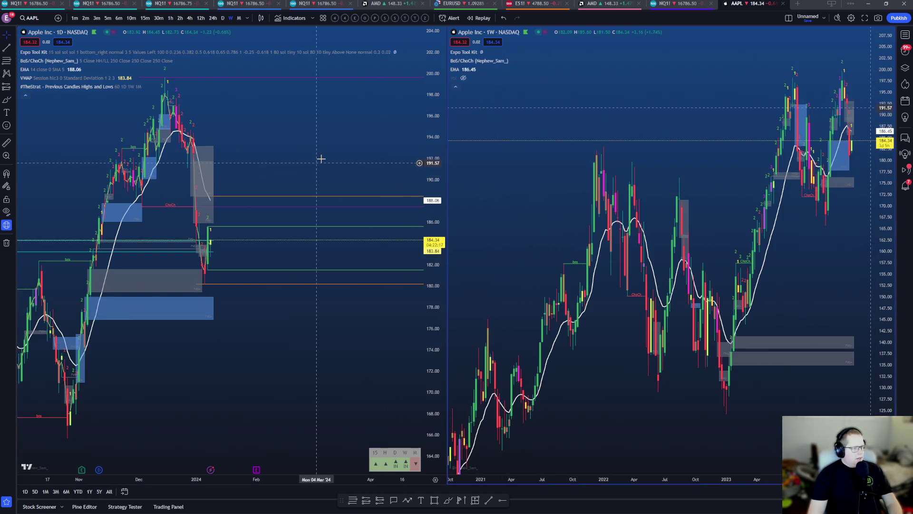
drag(321, 158, 278, 157)
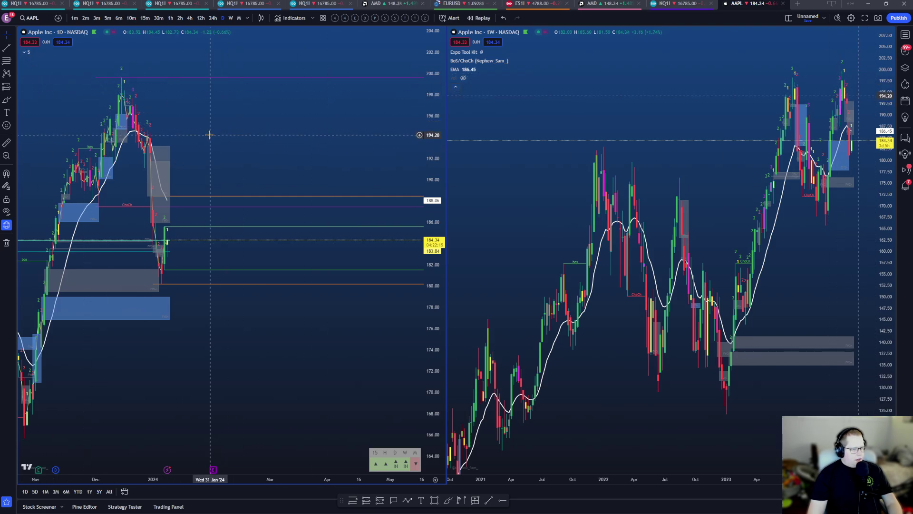
click(555, 149)
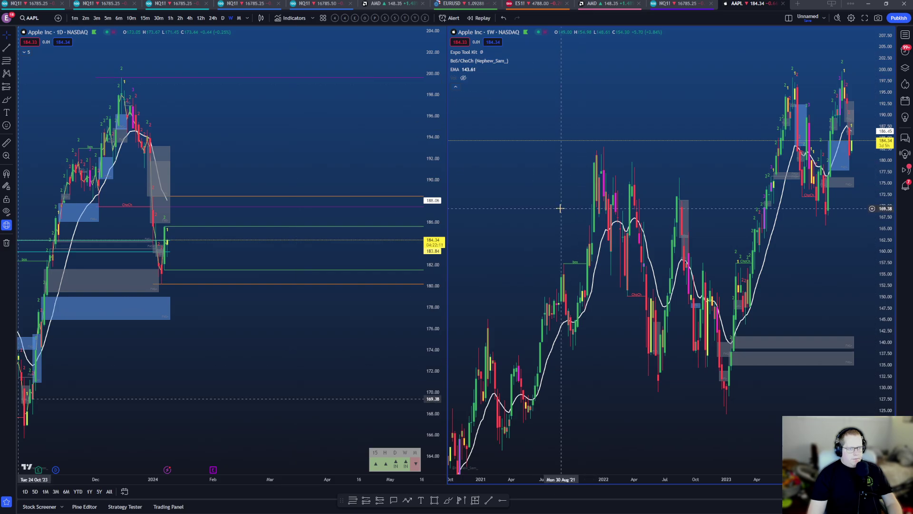
Set the right chart to monthly and the left to weekly, then switch to a 2x2 grid.
click(239, 18)
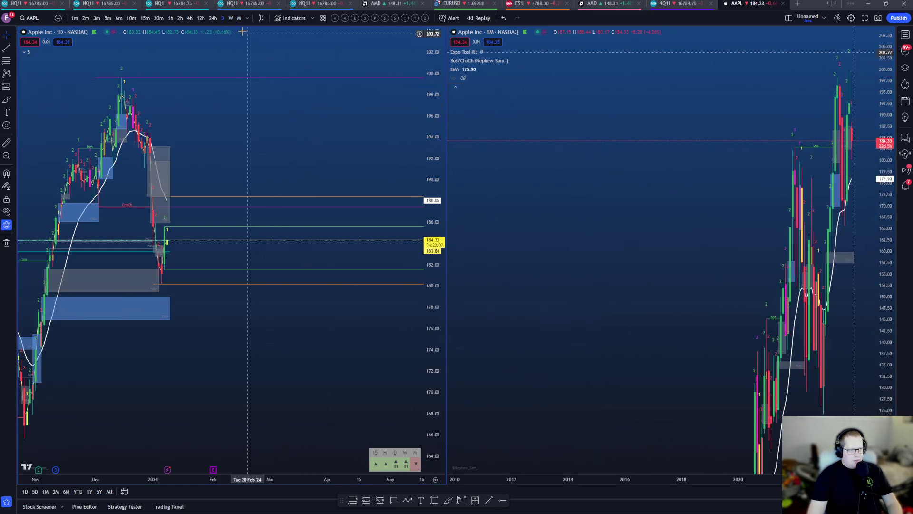
click(230, 18)
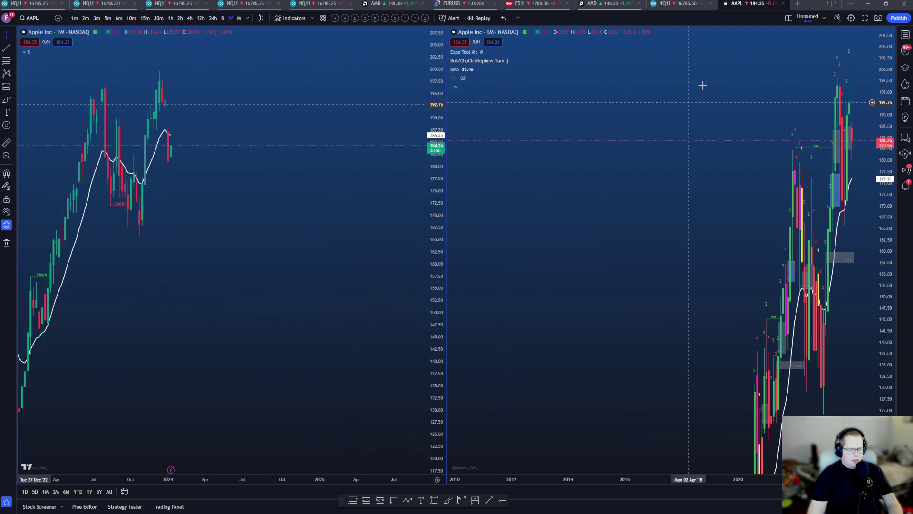
click(789, 18)
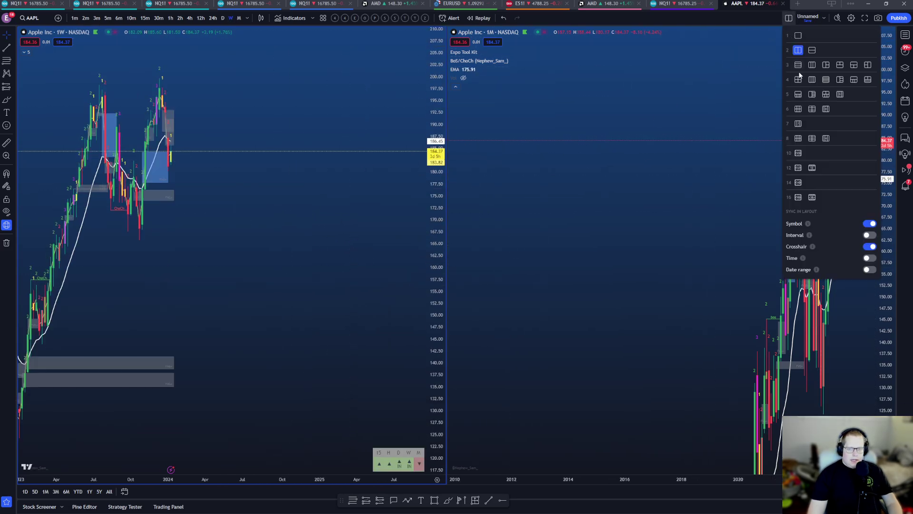
click(799, 79)
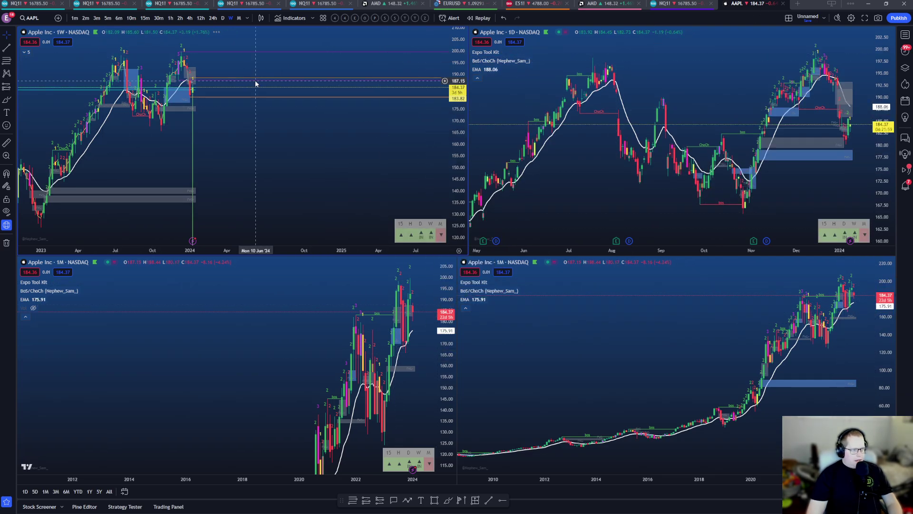
Set the four panes to 15, 1D, 1W and 1M intervals respectively.
text(15)
key(Return)
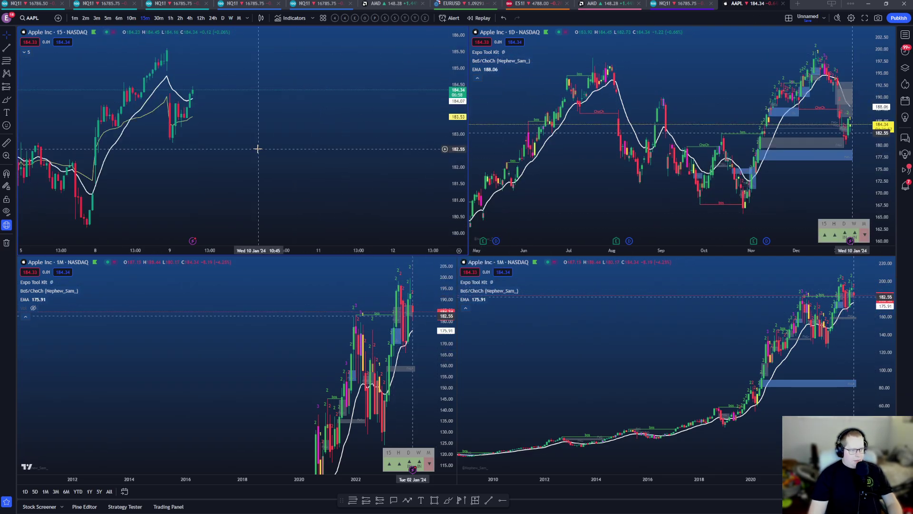
click(512, 111)
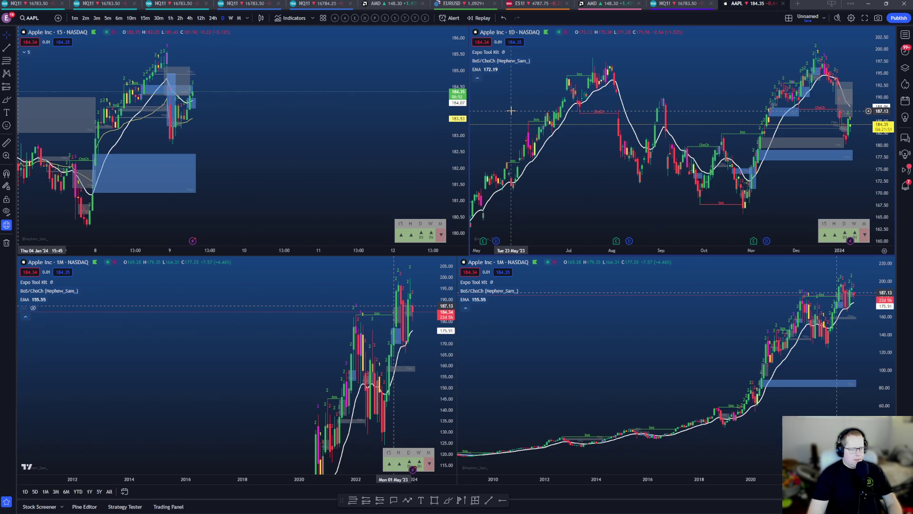
text(1D)
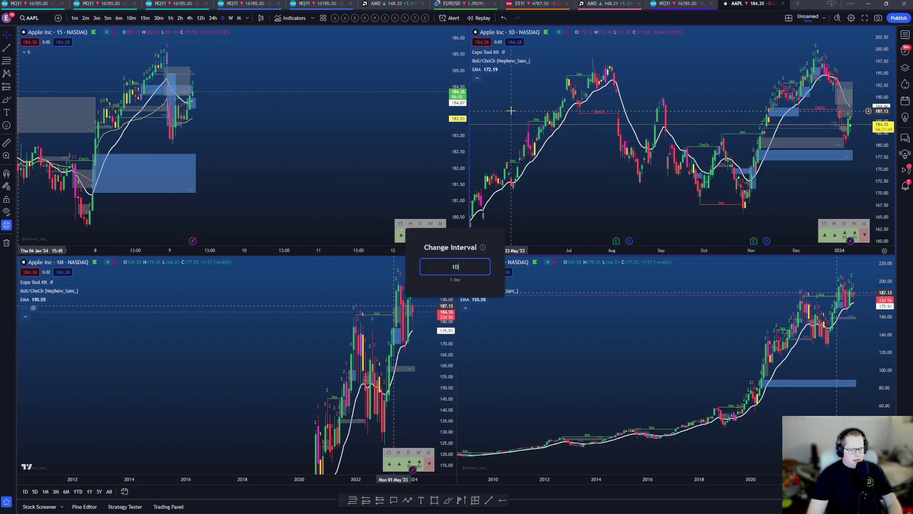
key(Return)
click(211, 368)
text(1)
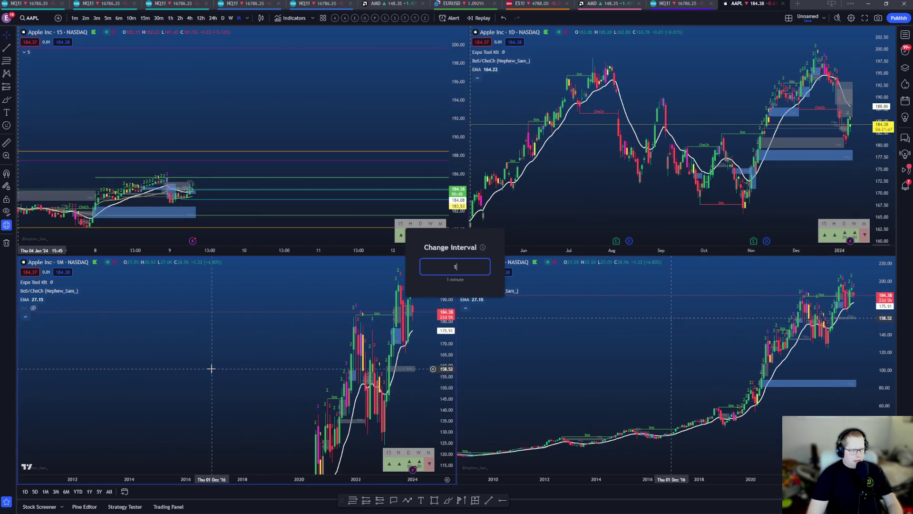
text(W)
key(Return)
click(501, 346)
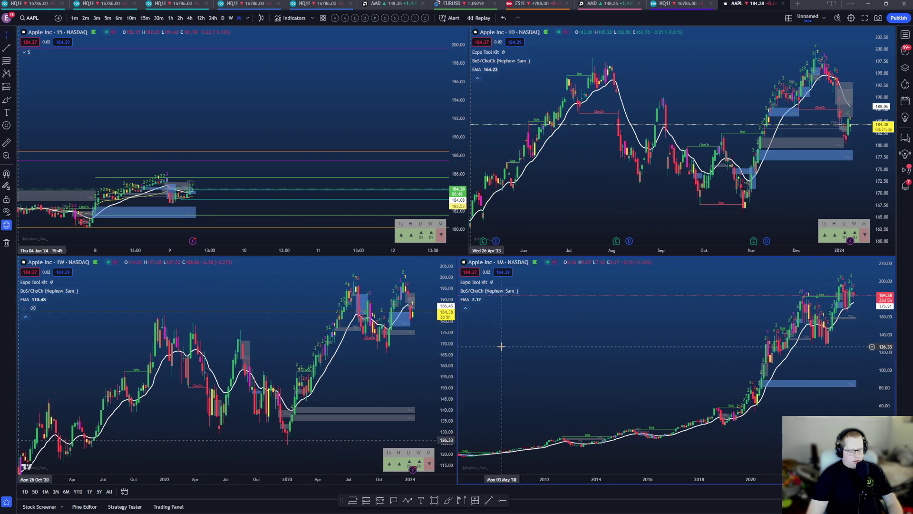
text(1M)
key(Return)
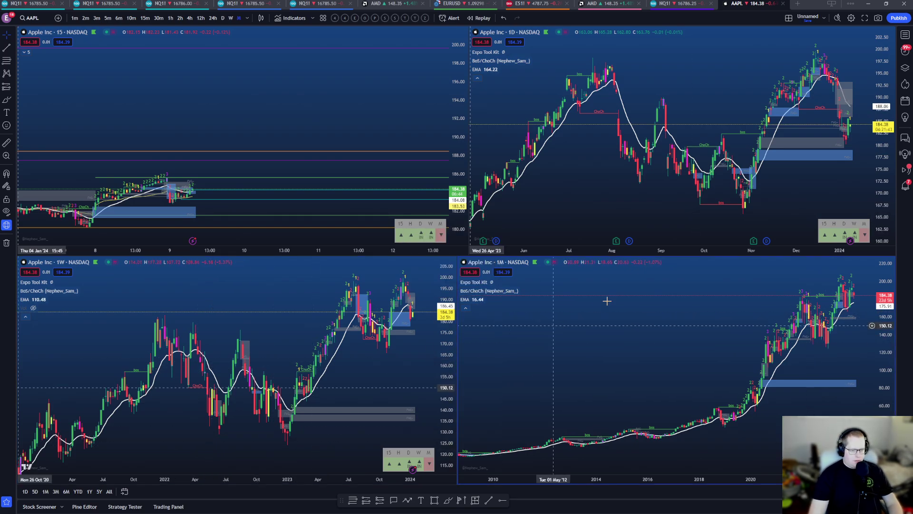
Refit the 15-minute and weekly panes' price scales so the candles fill them.
drag(296, 129, 299, 129)
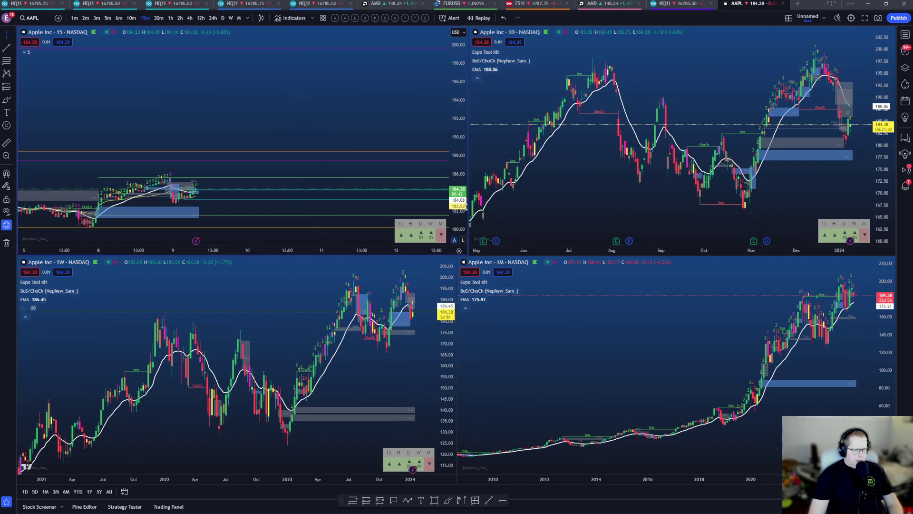
drag(462, 209, 337, 61)
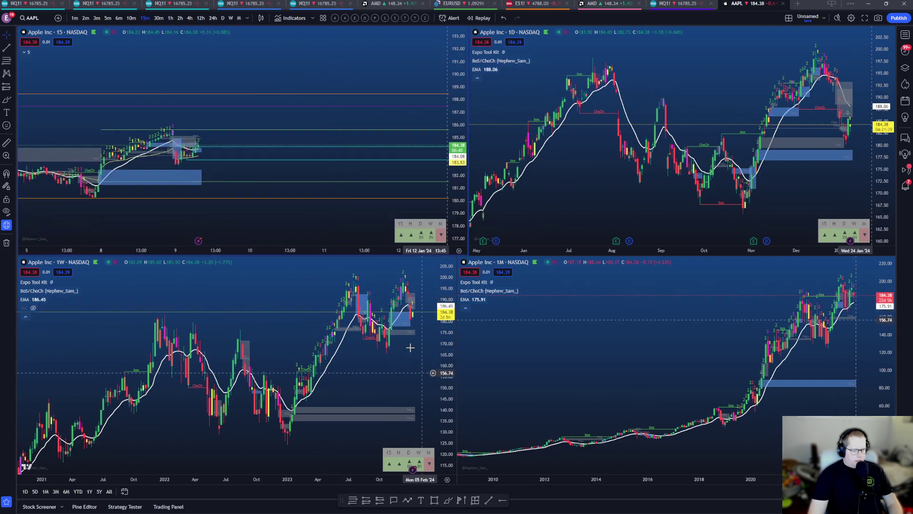
drag(441, 448, 442, 380)
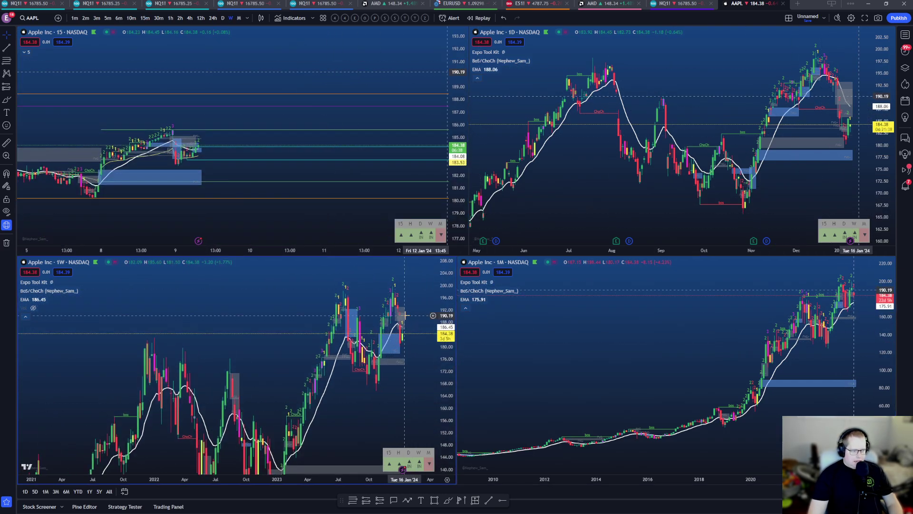
scroll(637, 135, right, 5)
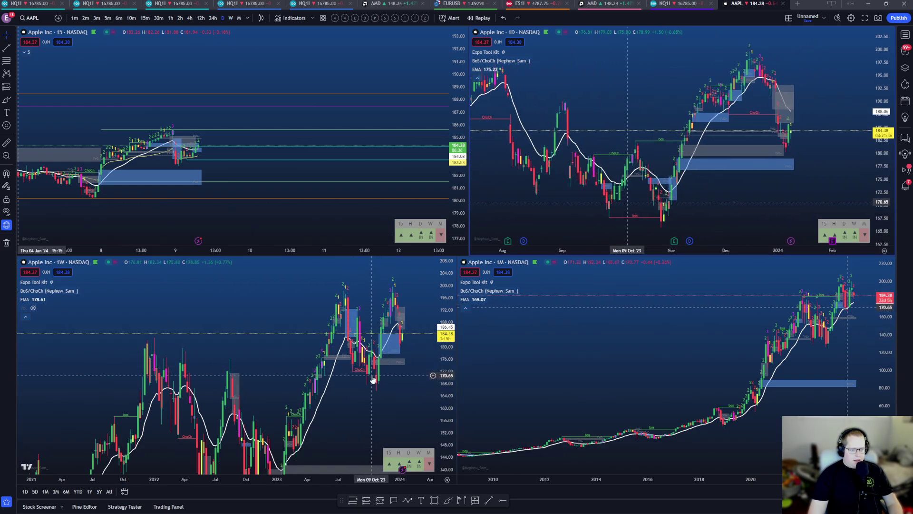
Narrow the top 15-minute pane to widen the daily pane, then select the 15-minute chart.
scroll(373, 373, up, 1)
scroll(389, 376, up, 1)
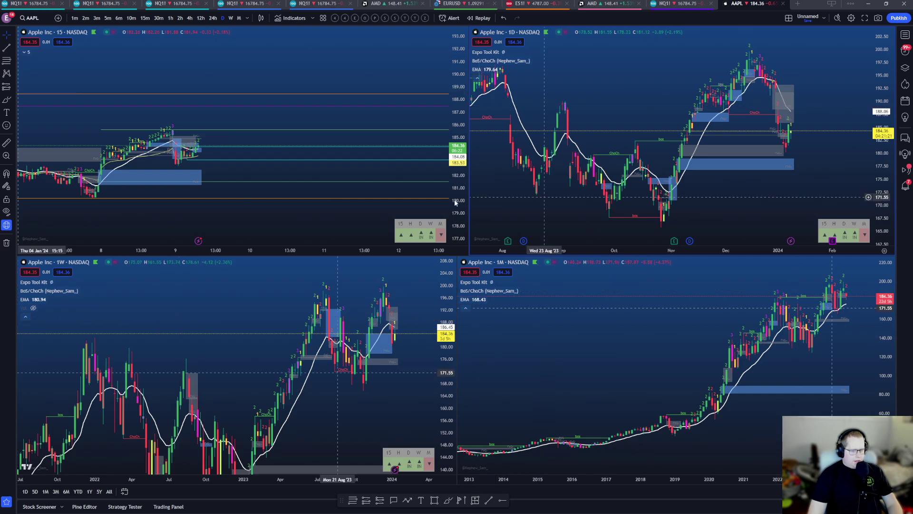
drag(470, 200, 458, 199)
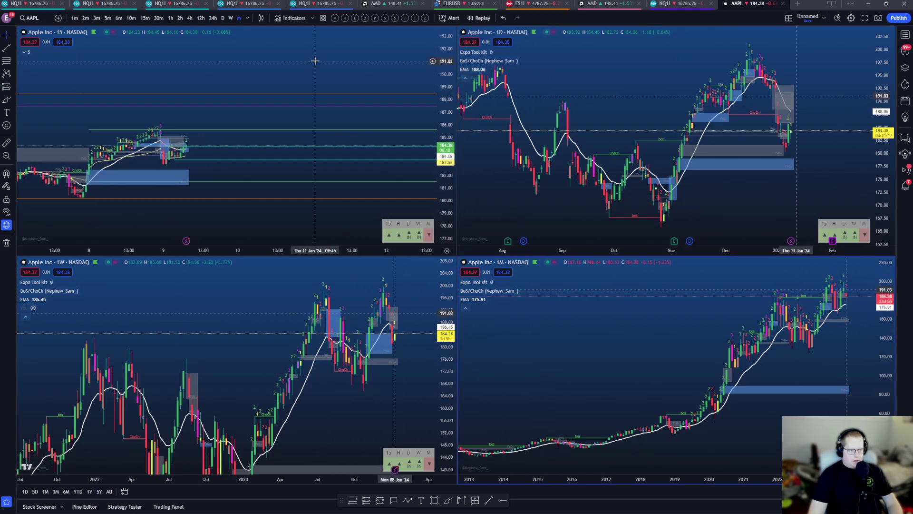
click(248, 228)
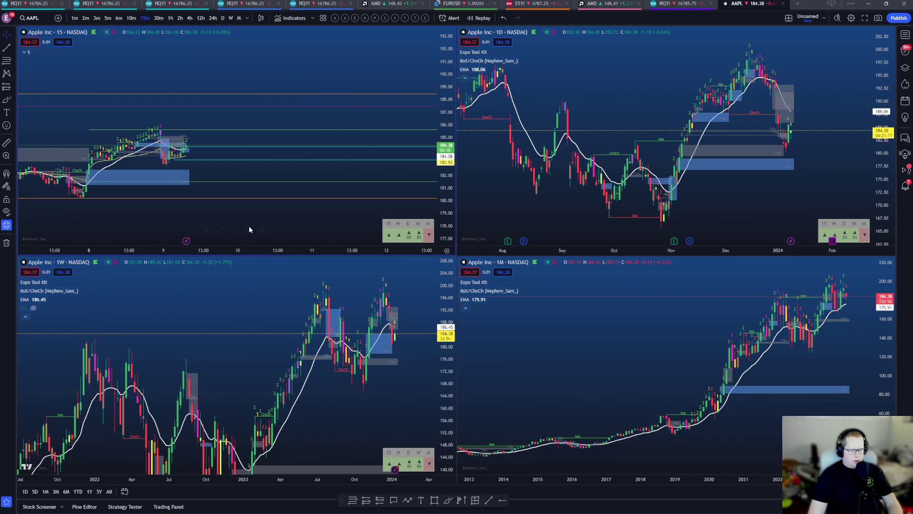
Maximize the 15-minute chart, try 60-minute, weekly and monthly intervals, then return to 15.
click(220, 231)
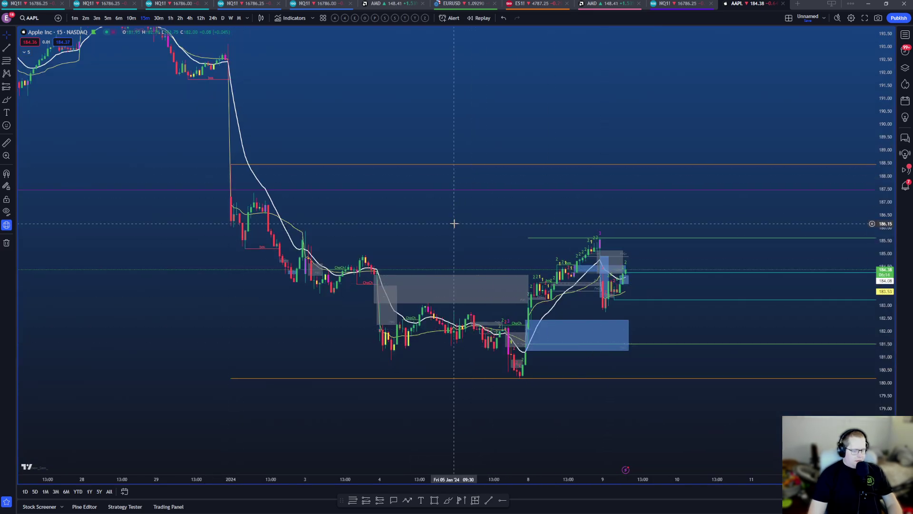
text(60)
key(Return)
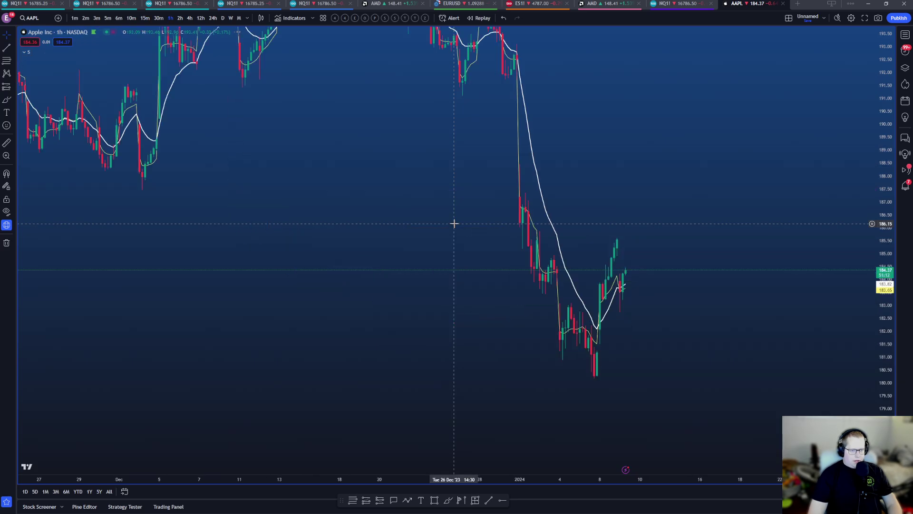
text(w)
key(Return)
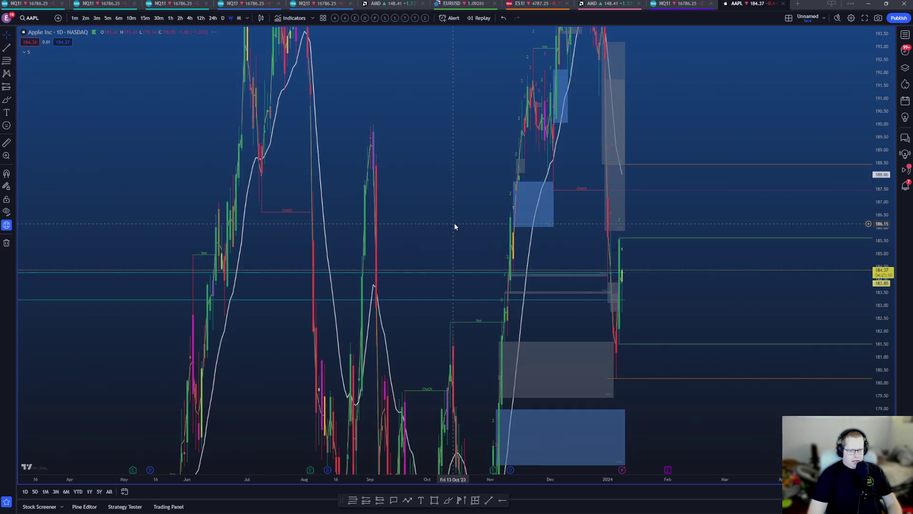
text(m)
key(Return)
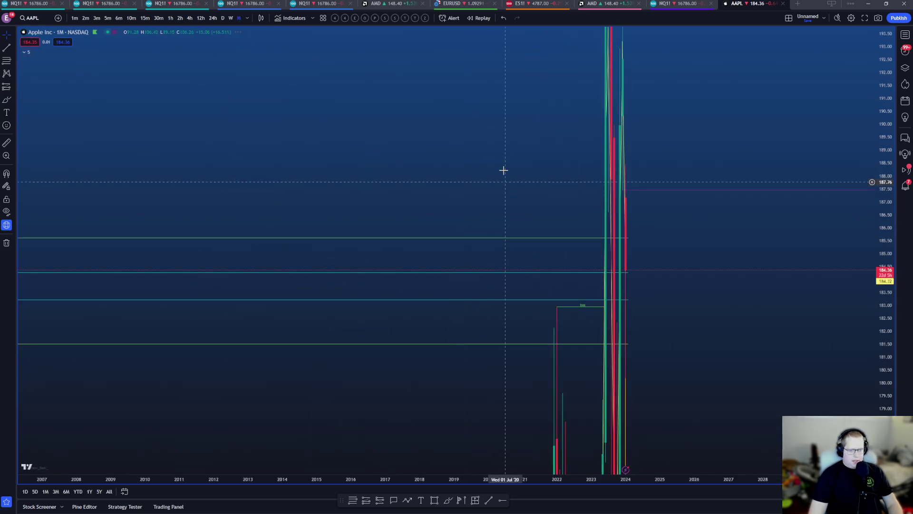
text(15)
key(Return)
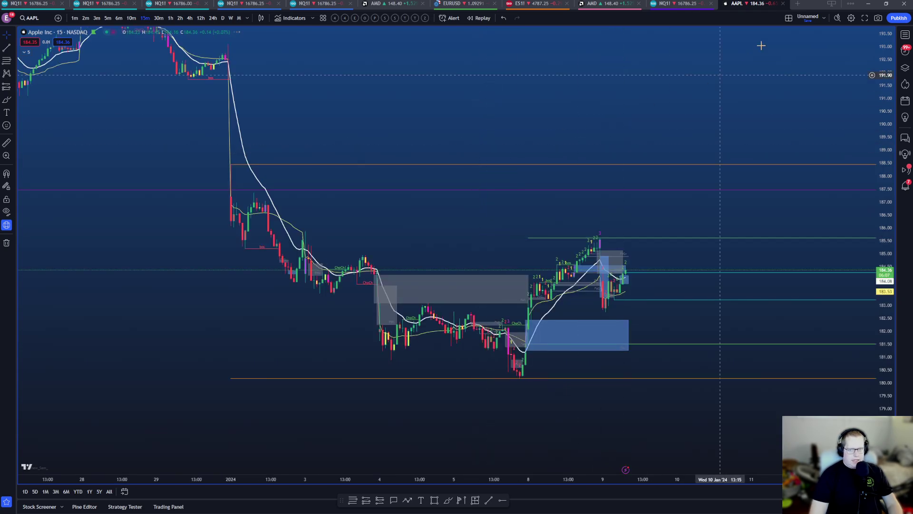
click(788, 18)
click(434, 424)
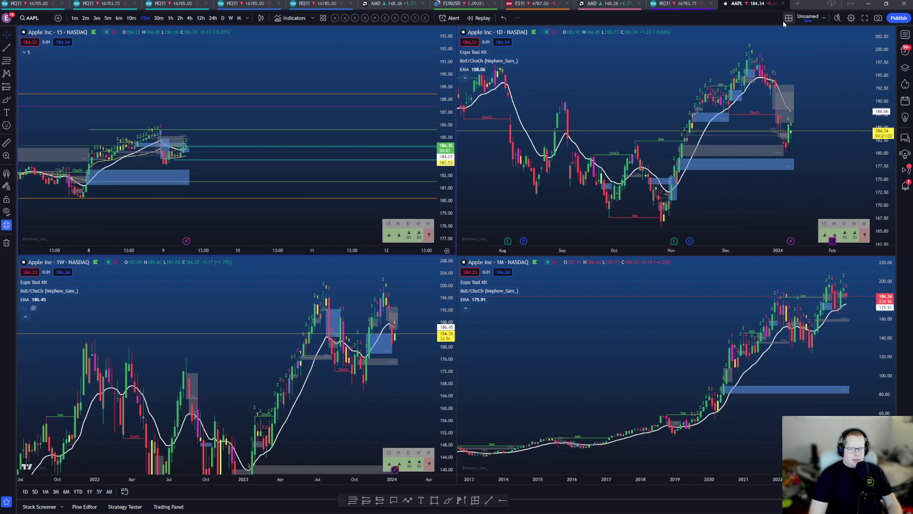
Expand the AAPL tab to eight chart panes, dismiss the upgrade offer, and open the NQ1! tab.
click(789, 18)
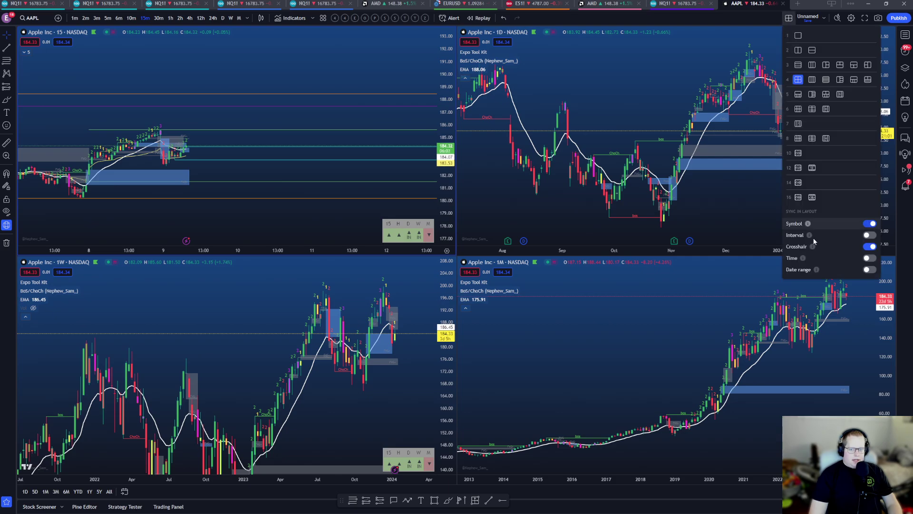
click(810, 196)
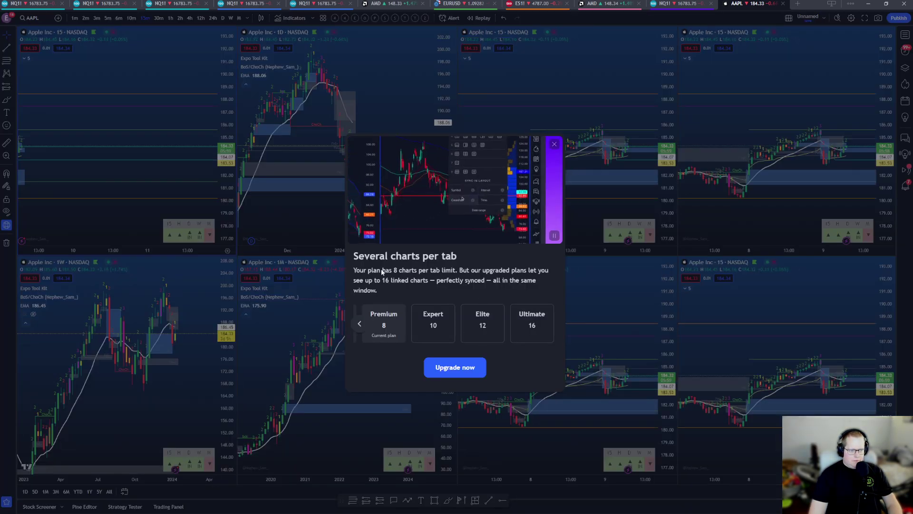
click(553, 141)
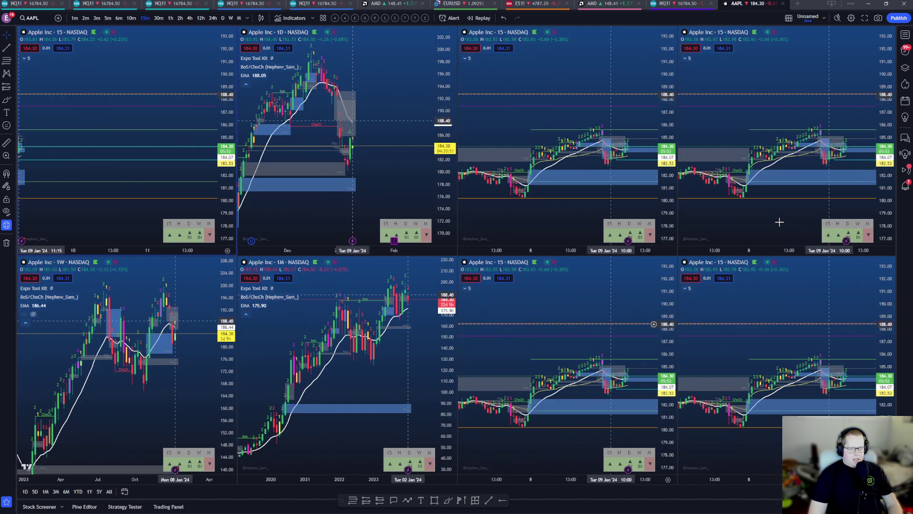
click(788, 17)
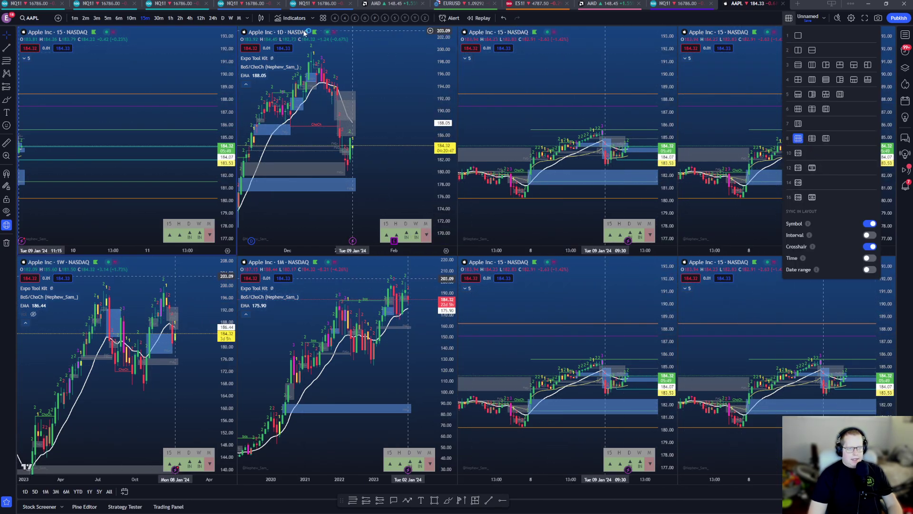
click(317, 5)
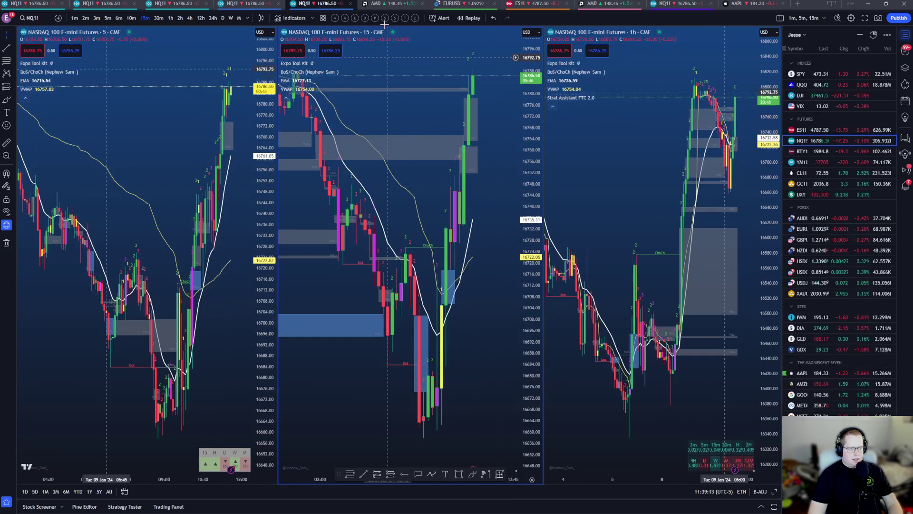
Visit the eight 5-minute stock charts tab, set its active chart to AAPL, then return.
click(232, 4)
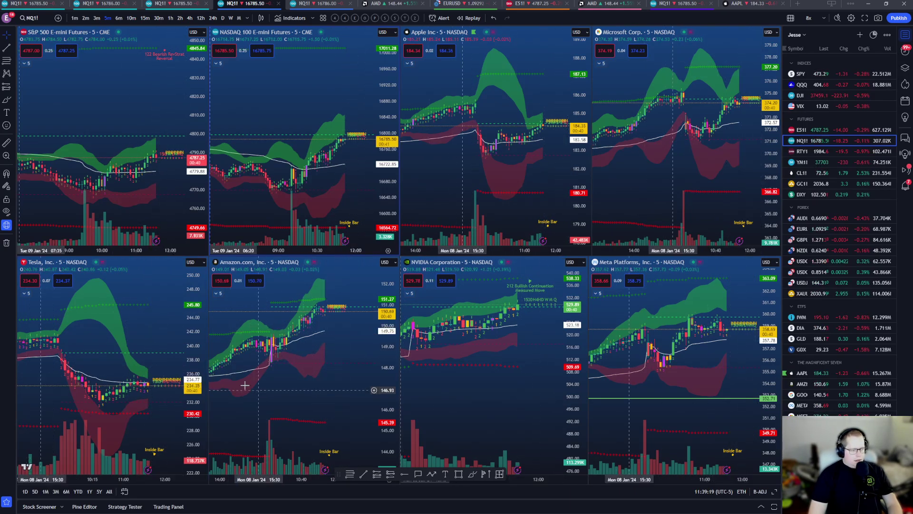
click(547, 142)
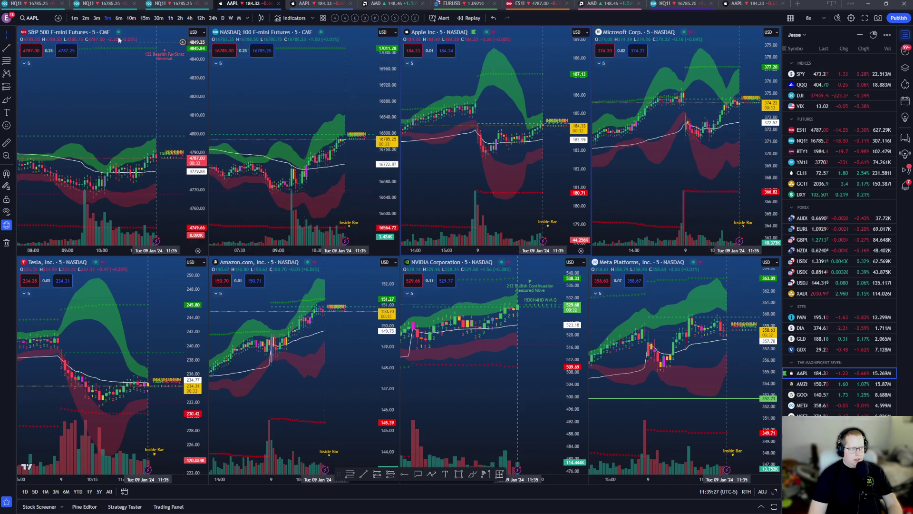
click(32, 6)
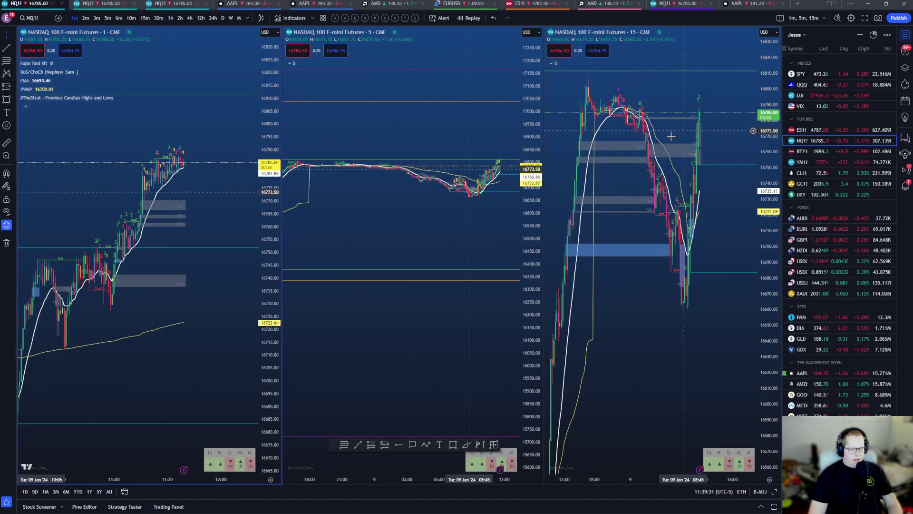
Cycle through the NQ daily/weekly/monthly and 1/5/15-minute tabs, ending on the four-chart futures tab.
click(109, 5)
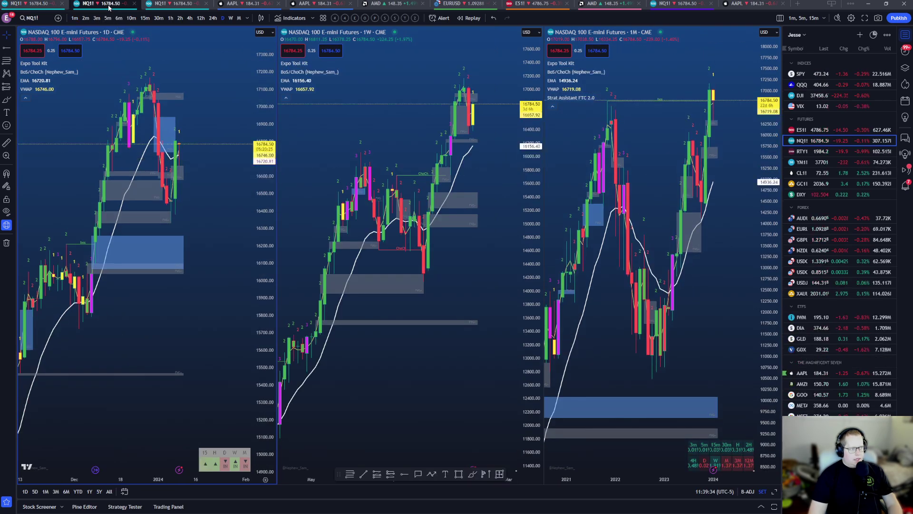
click(163, 4)
click(109, 5)
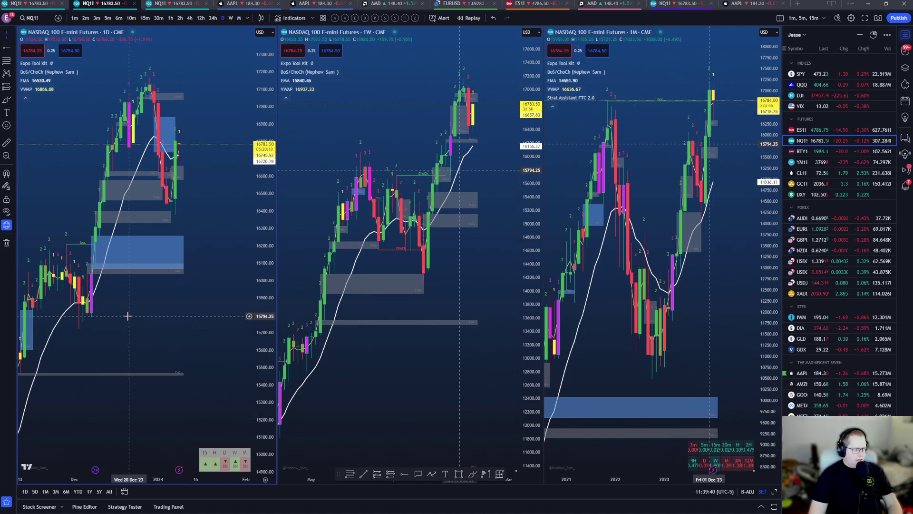
click(25, 5)
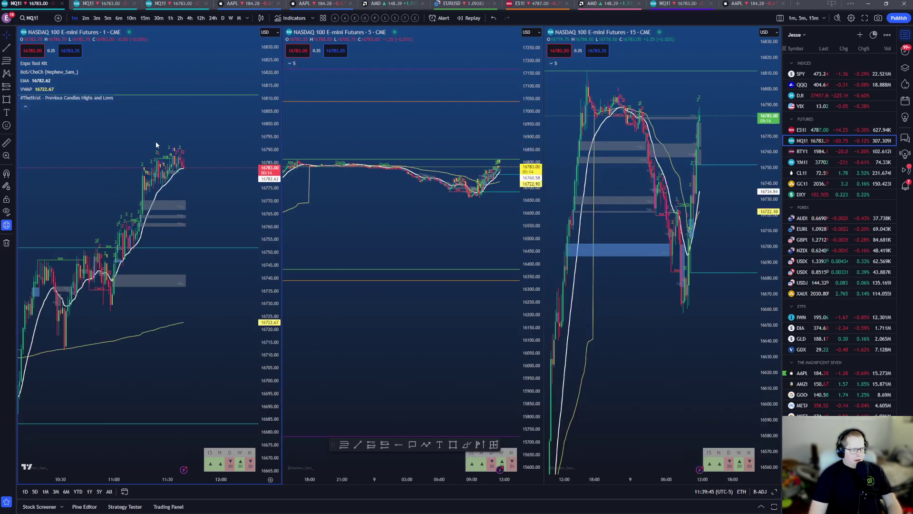
click(166, 4)
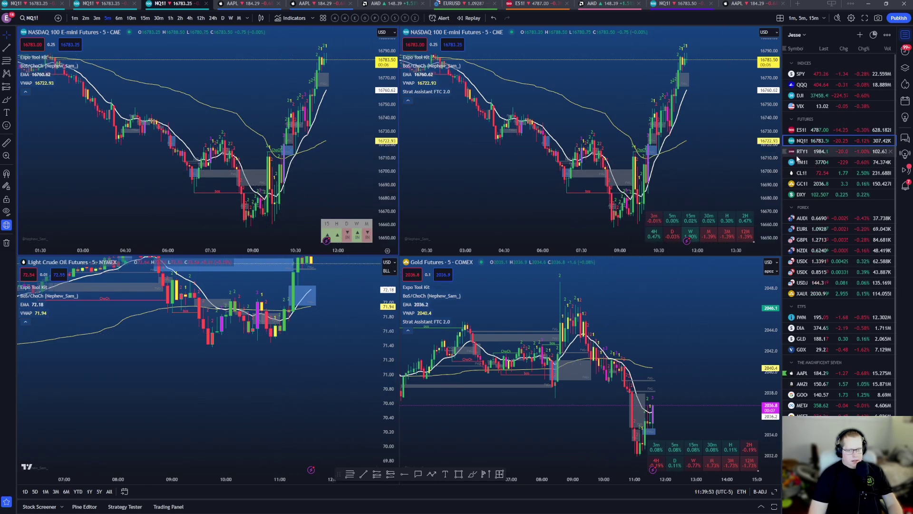
Set the top-left chart to S&P 500 futures and preview the S&P 1/5/15-minute tab.
key(Up)
click(288, 361)
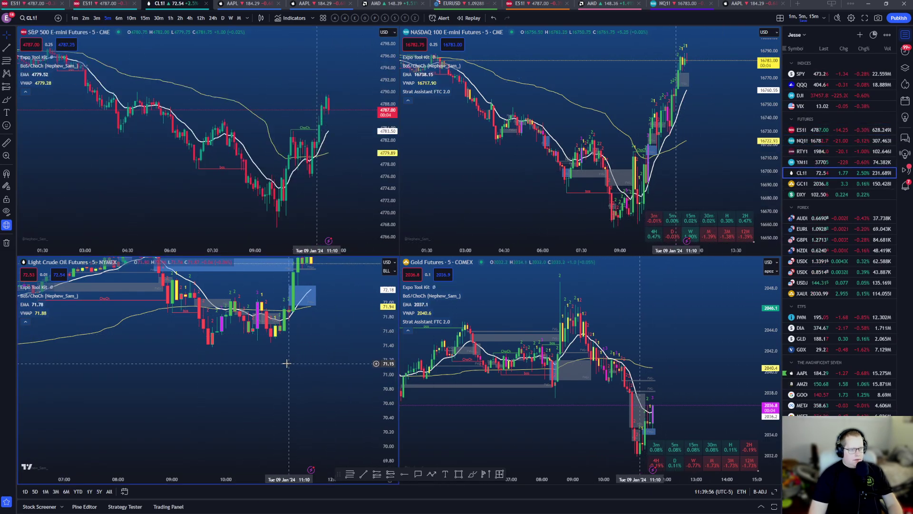
click(285, 199)
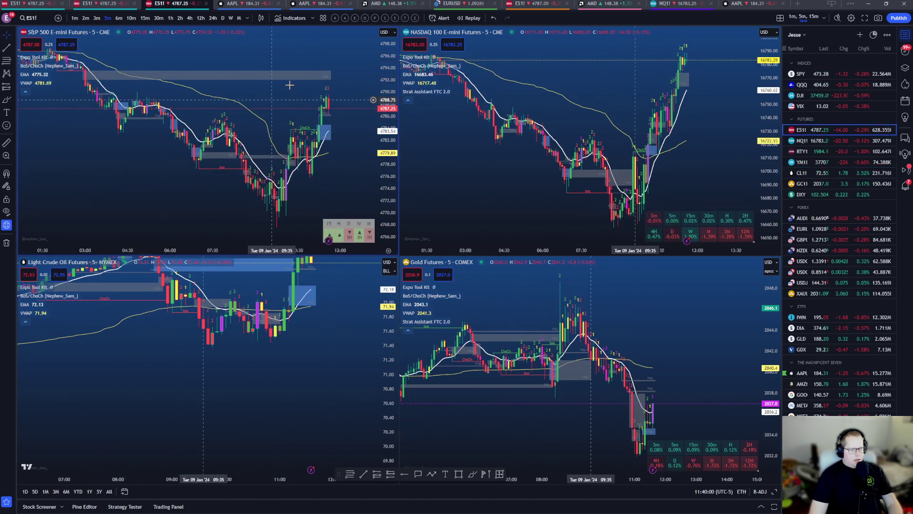
click(90, 4)
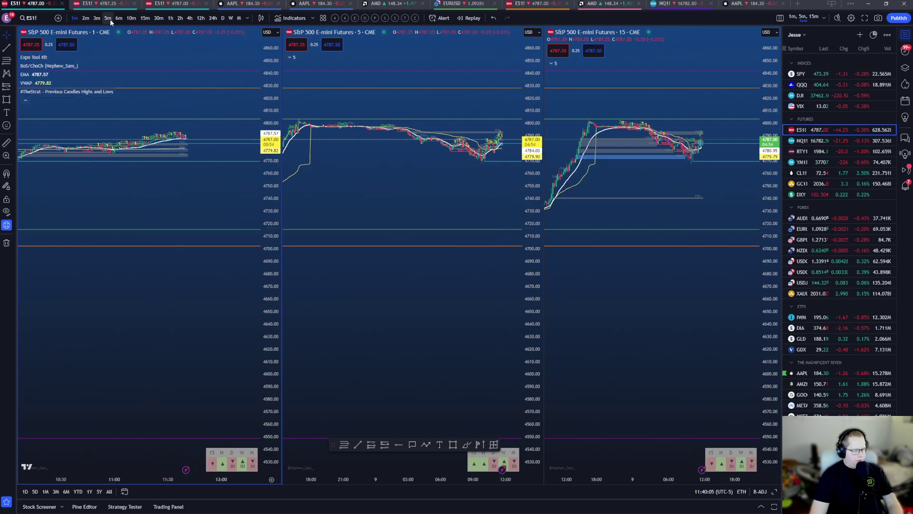
click(168, 5)
Preview the crude oil 1/5/15-minute and daily/weekly/monthly tabs, then open the AMD eight-chart grid.
click(436, 388)
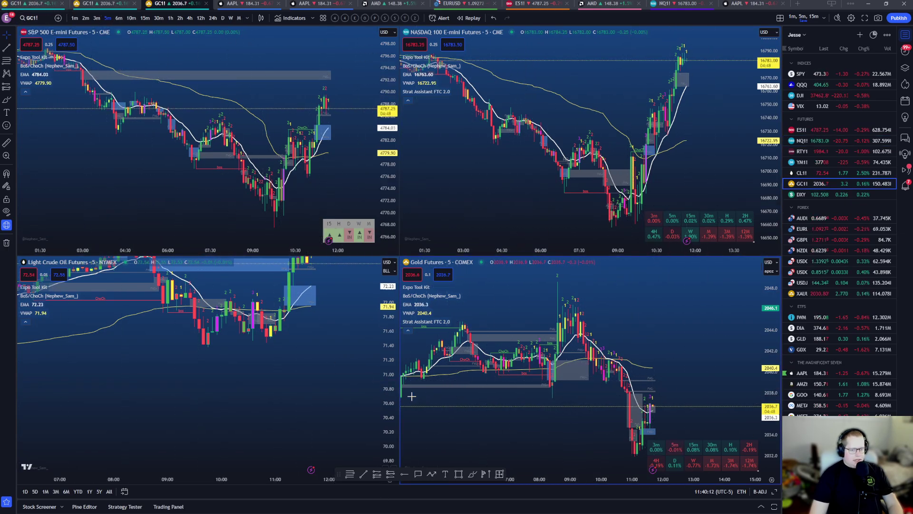
click(293, 392)
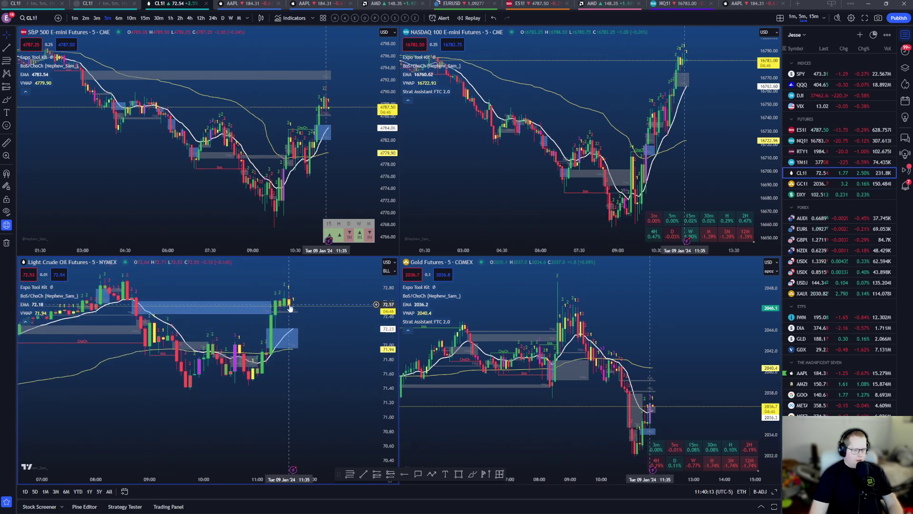
click(38, 5)
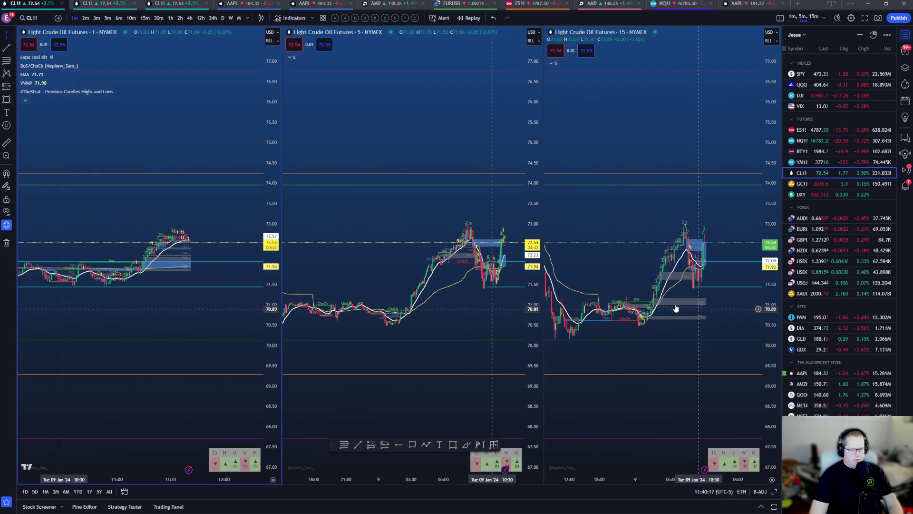
click(103, 6)
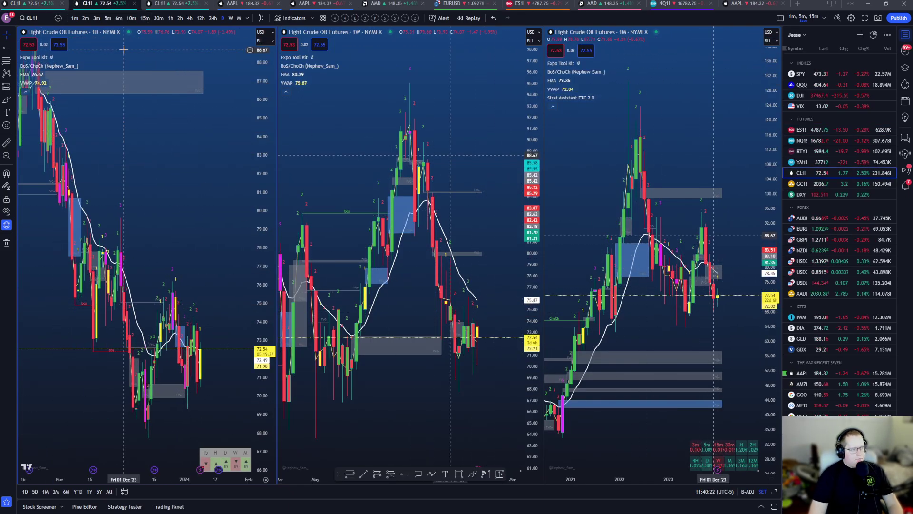
click(188, 7)
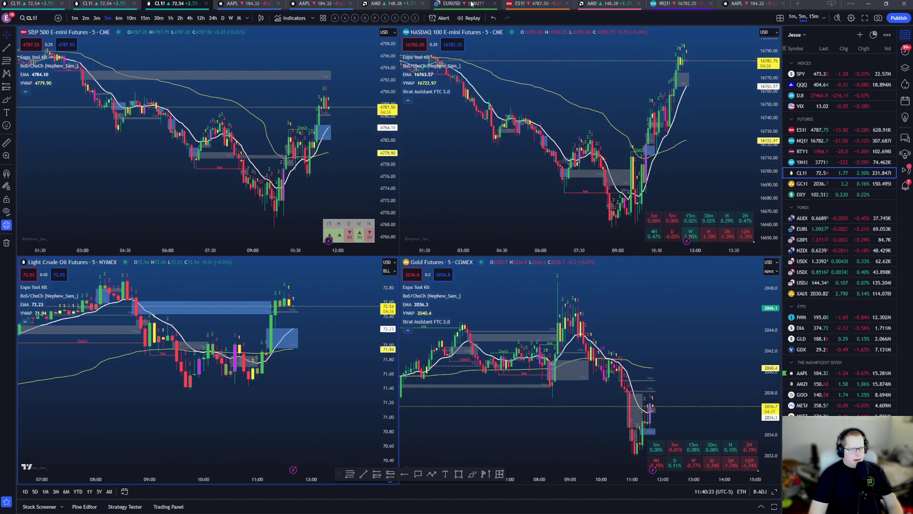
click(380, 7)
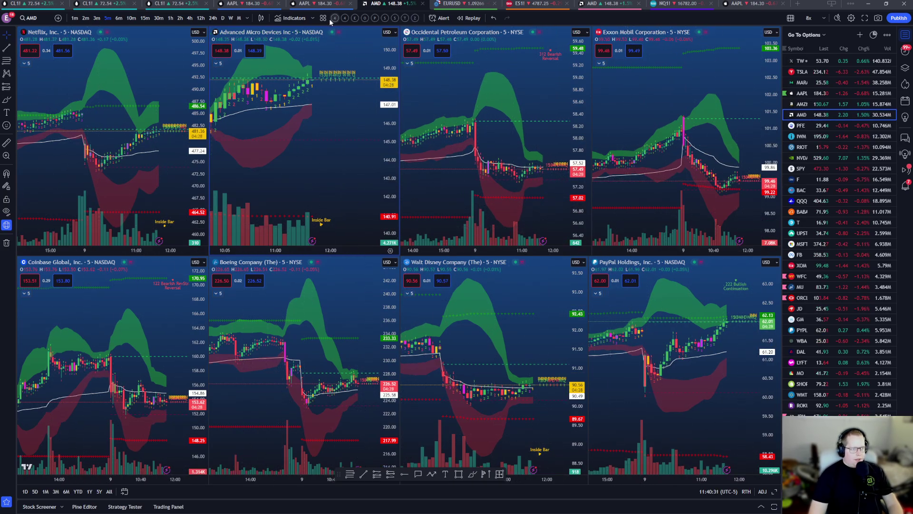
Flip through the AAPL, EURUSD and S&P weekly tabs, pan the S&P charts, then open the S&P/NASDAQ six-chart tab.
key(ctrl+shift+Tab)
key(ctrl+shift+Tab)
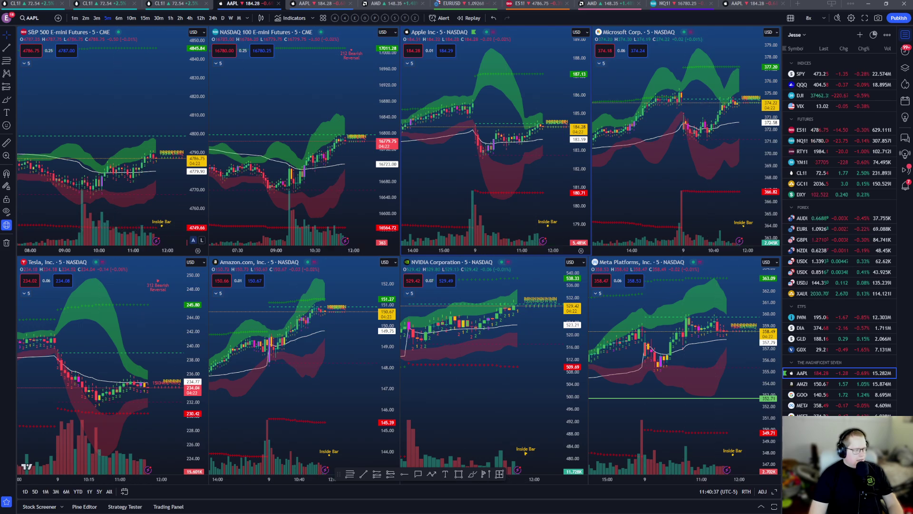
click(464, 3)
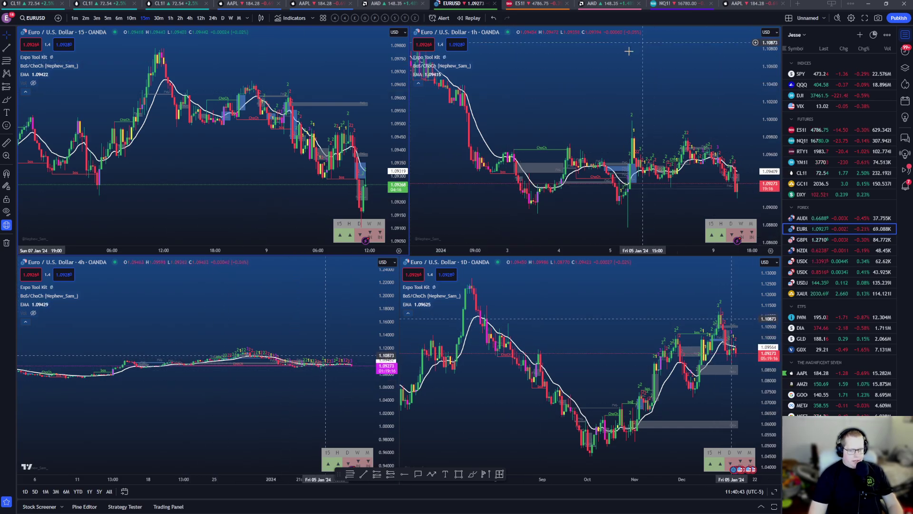
click(518, 3)
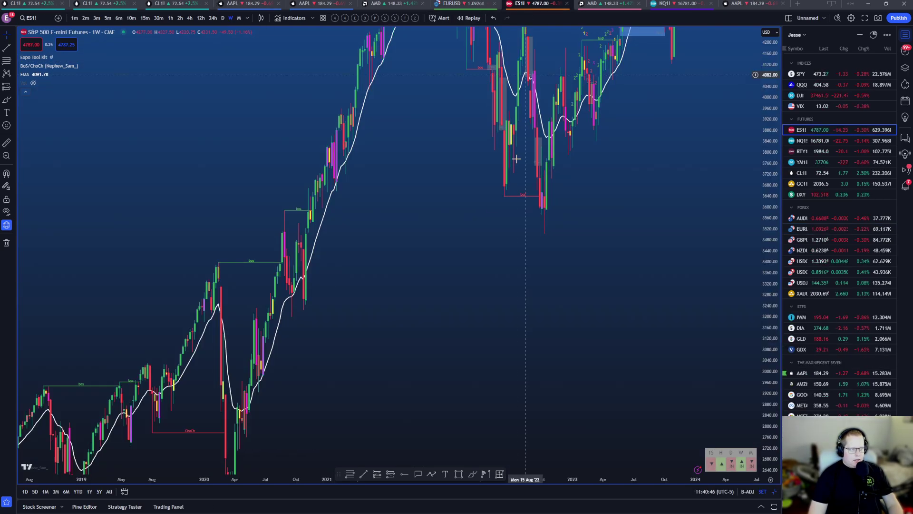
drag(516, 159, 402, 463)
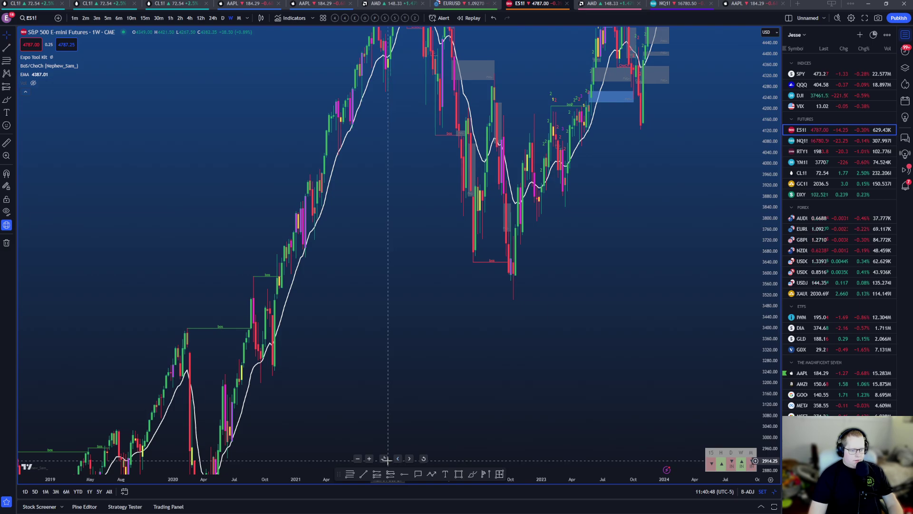
drag(294, 186, 307, 198)
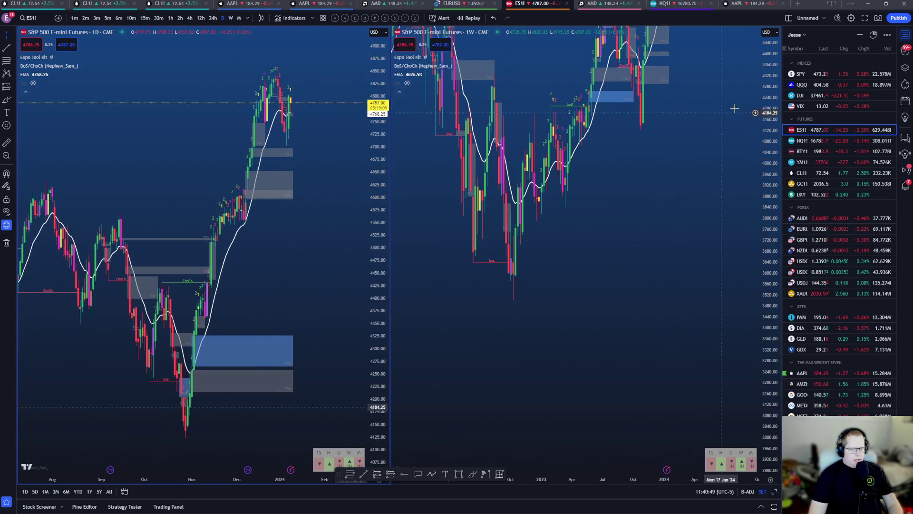
click(668, 4)
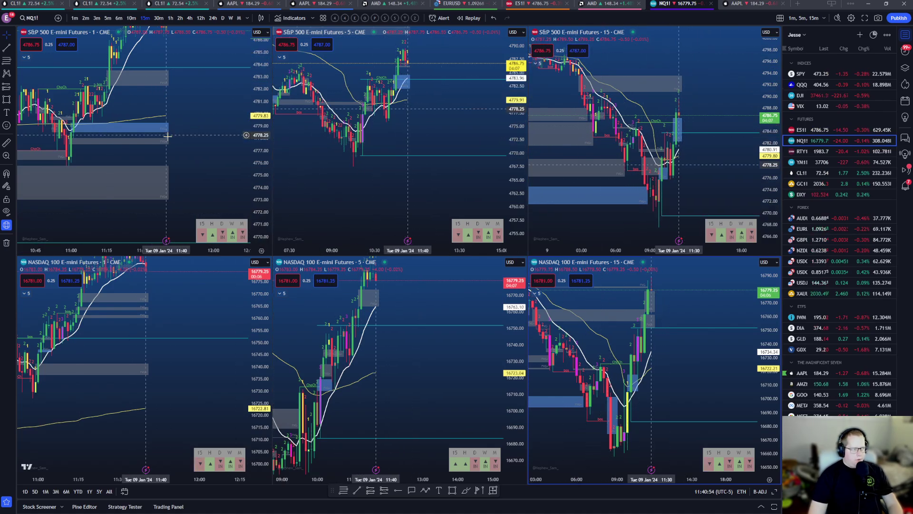
Pan and zoom the S&P and NASDAQ 1-minute and 5-minute chart views.
drag(187, 90, 184, 166)
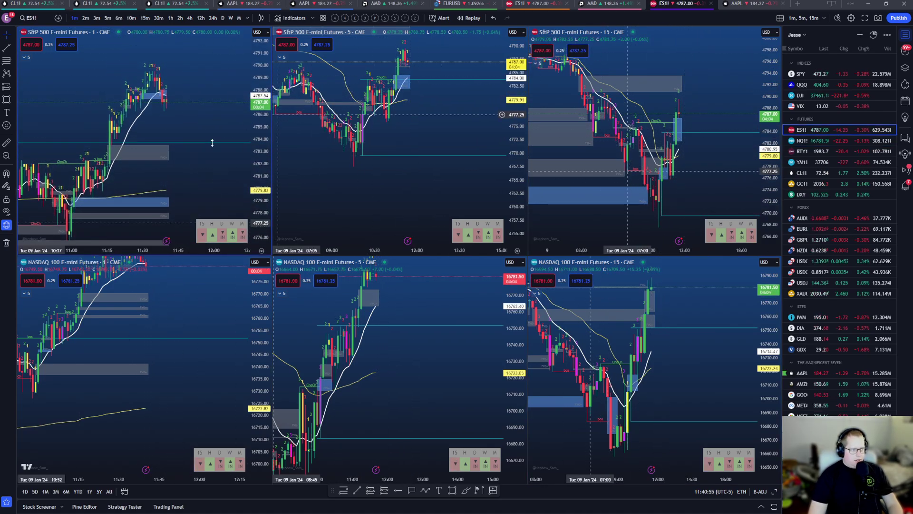
drag(361, 109, 363, 135)
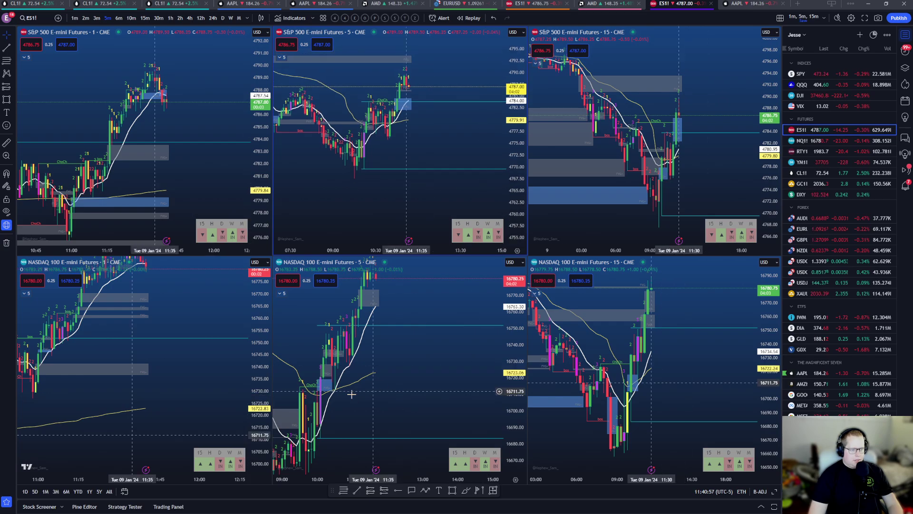
drag(190, 330, 232, 372)
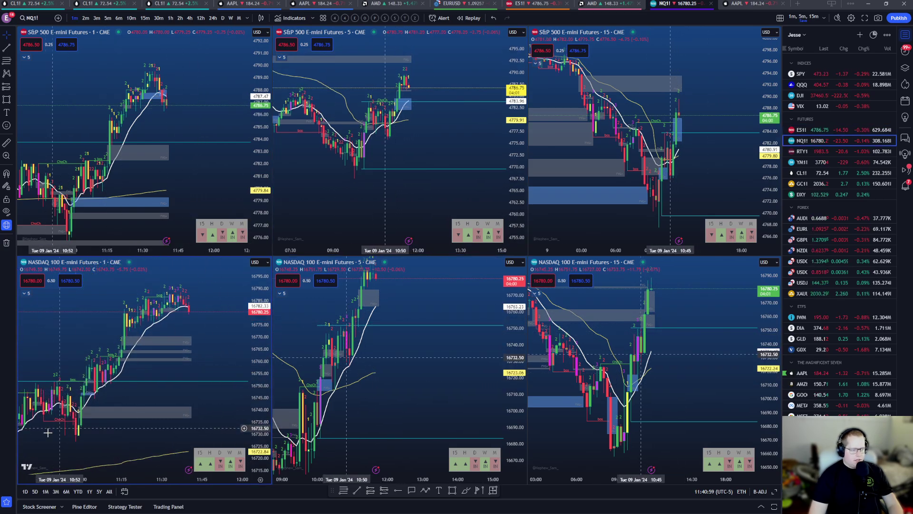
drag(48, 432, 66, 412)
drag(166, 193, 194, 168)
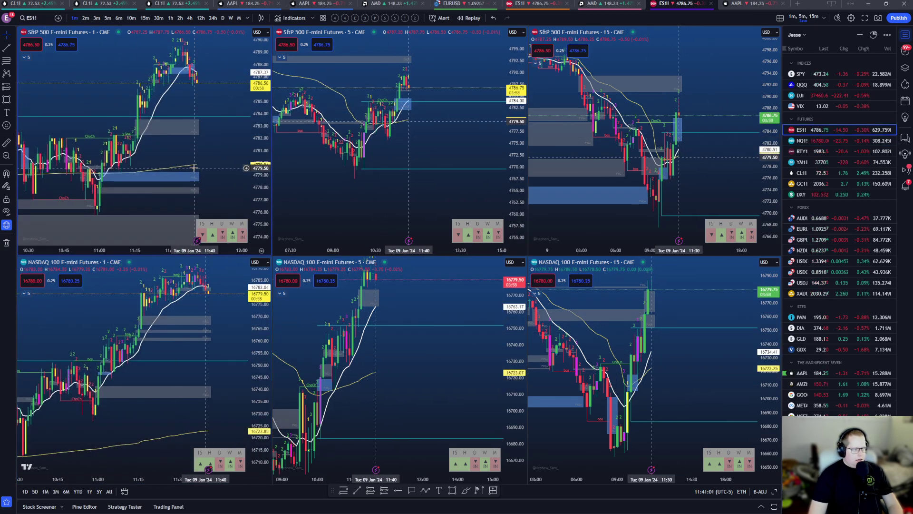
scroll(195, 168, down, 2)
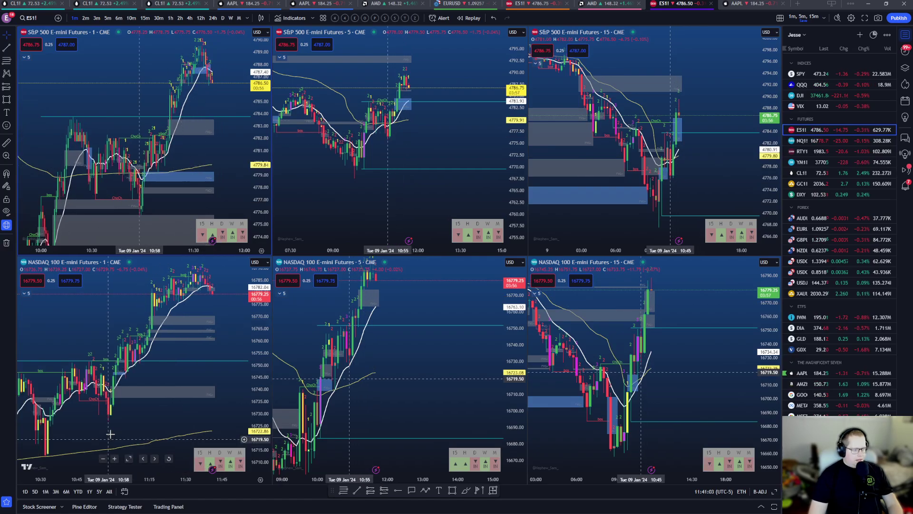
scroll(159, 418, down, 3)
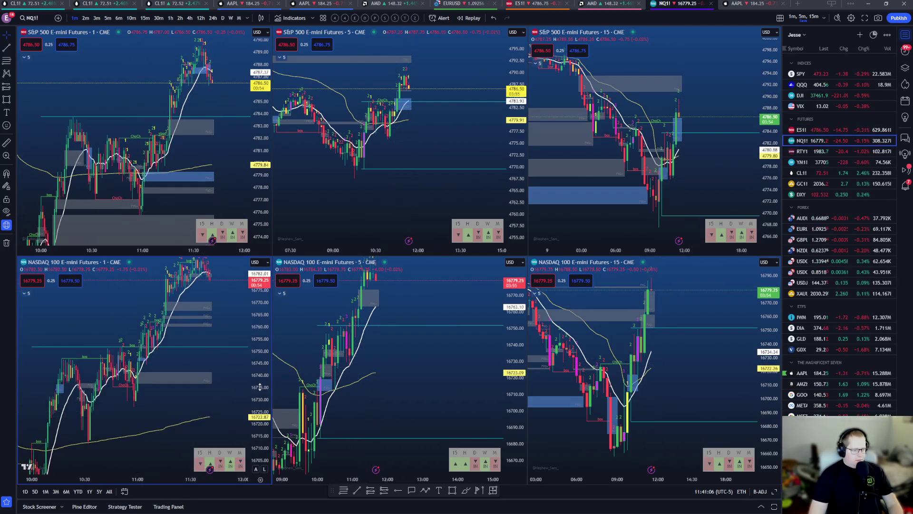
scroll(268, 407, down, 2)
scroll(268, 413, up, 2)
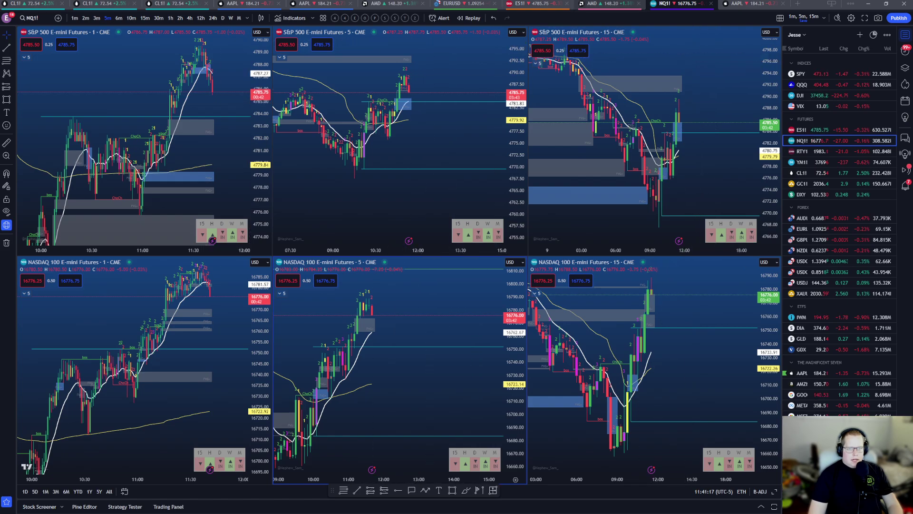
Switch via the AMD tab to the AAPL eight-chart layout and glance at the saved layouts.
click(595, 4)
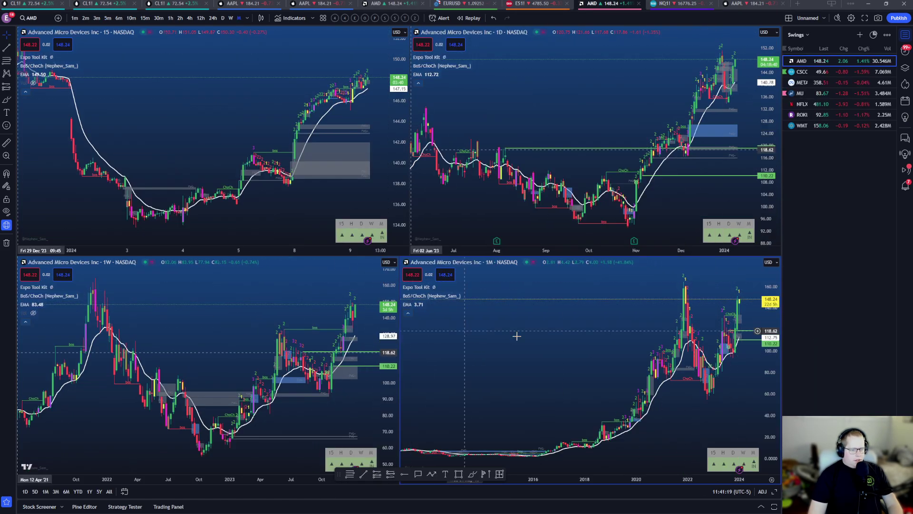
click(760, 4)
click(789, 18)
click(789, 19)
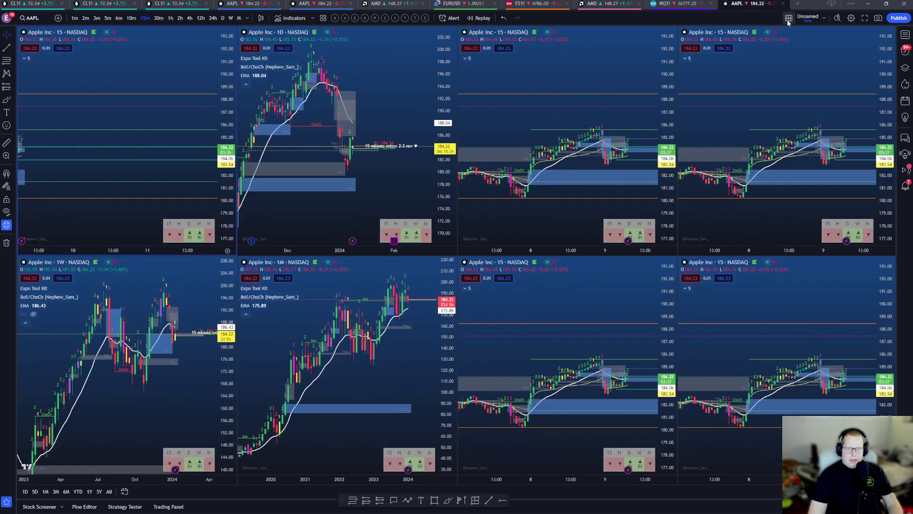